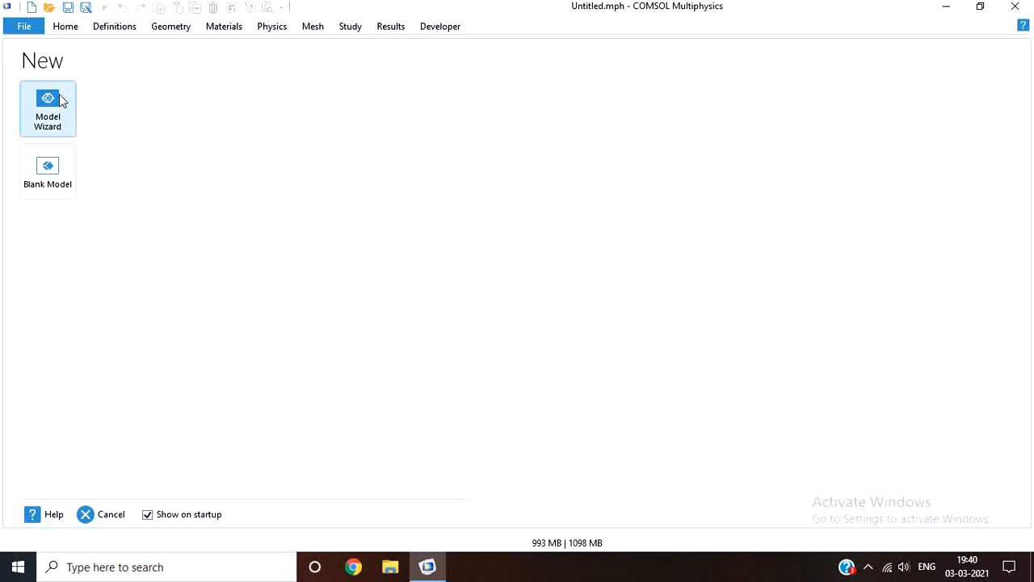
Set up a new 3D model with the Solid Mechanics interface and a Time Dependent study, without saving the previous untitled file.
{"action": "left_click", "coordinate": [62, 101]}
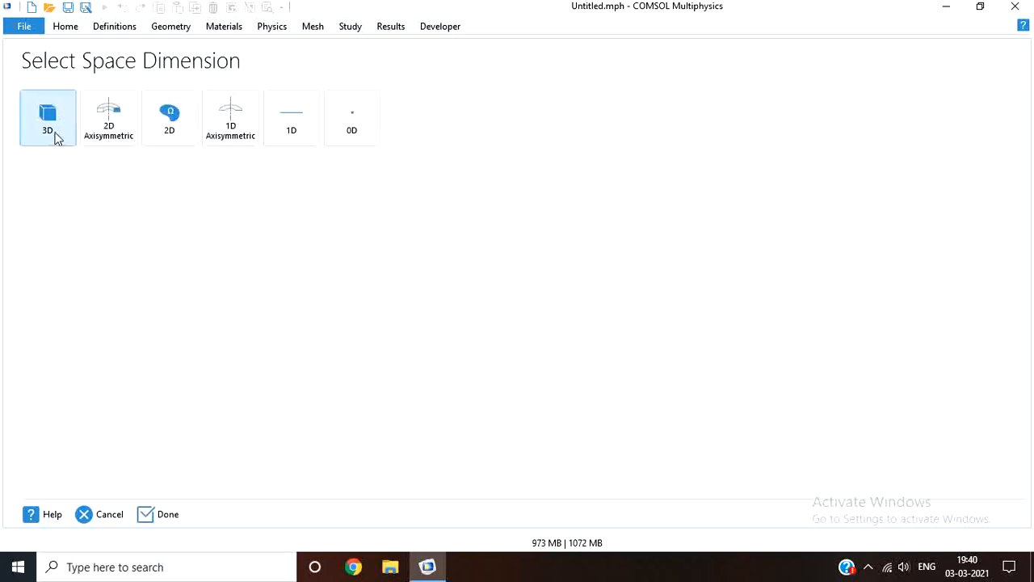
{"action": "left_click", "coordinate": [48, 117]}
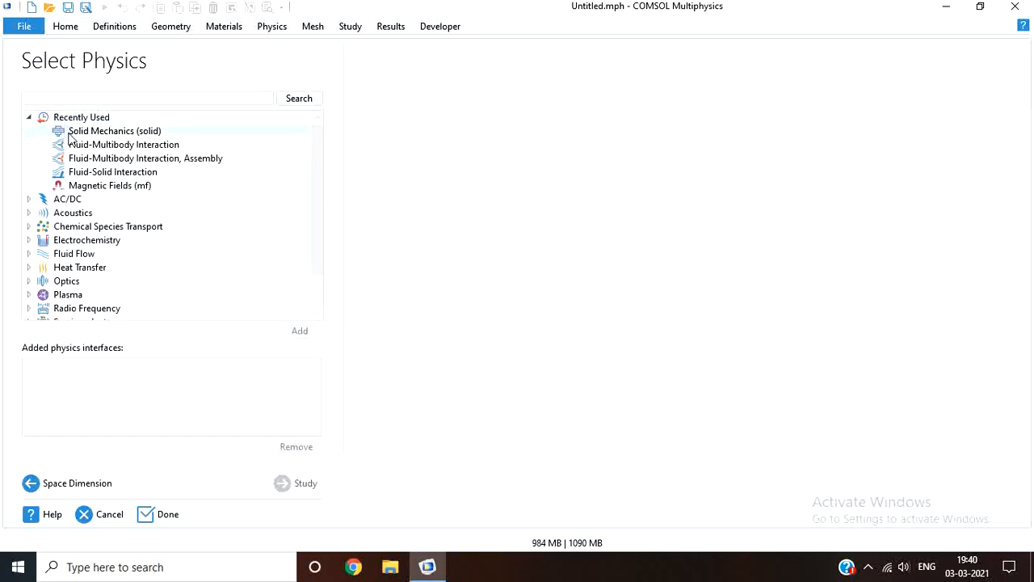
{"action": "double_click", "coordinate": [70, 133]}
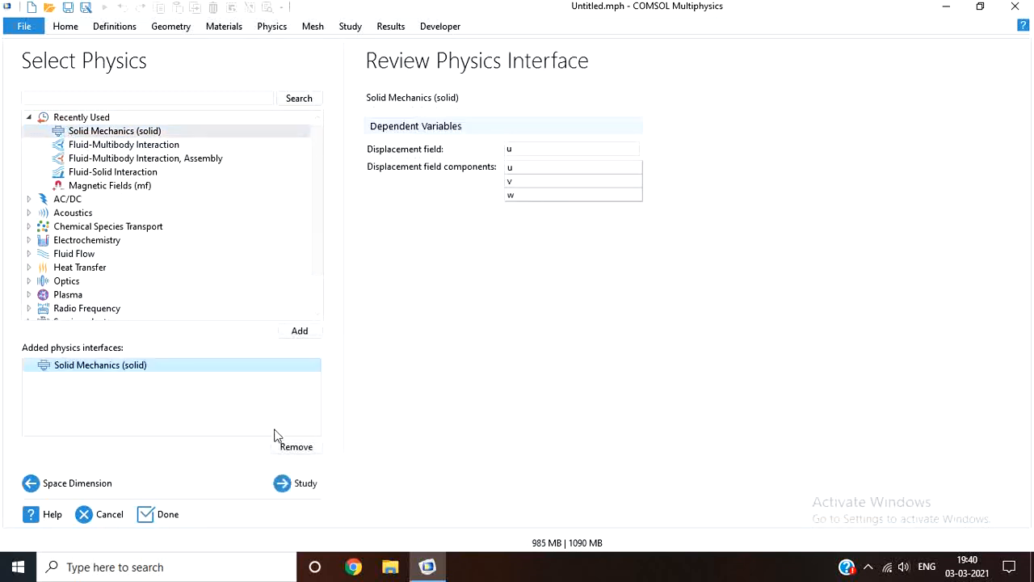
{"action": "left_click", "coordinate": [300, 485]}
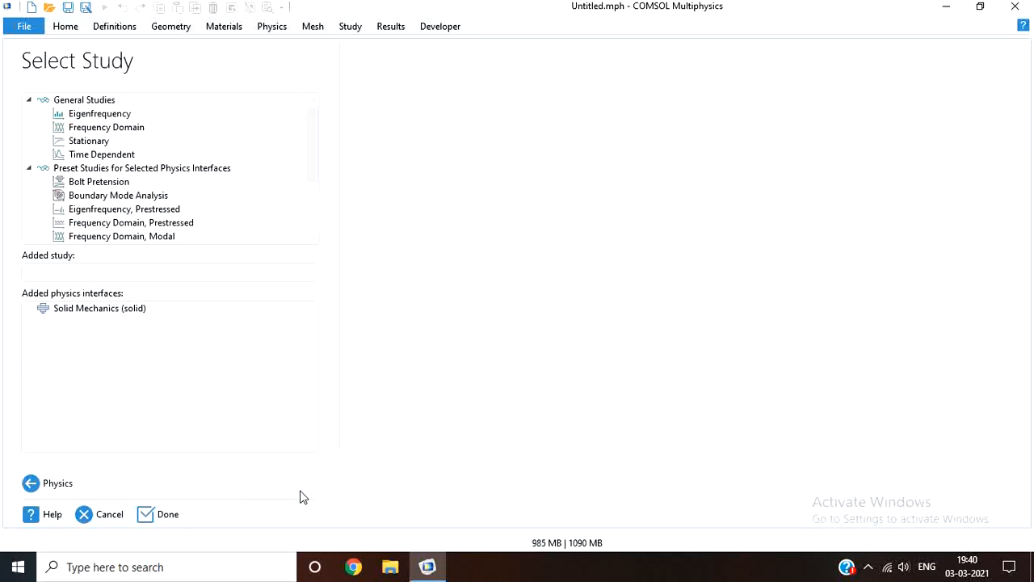
{"action": "double_click", "coordinate": [117, 160]}
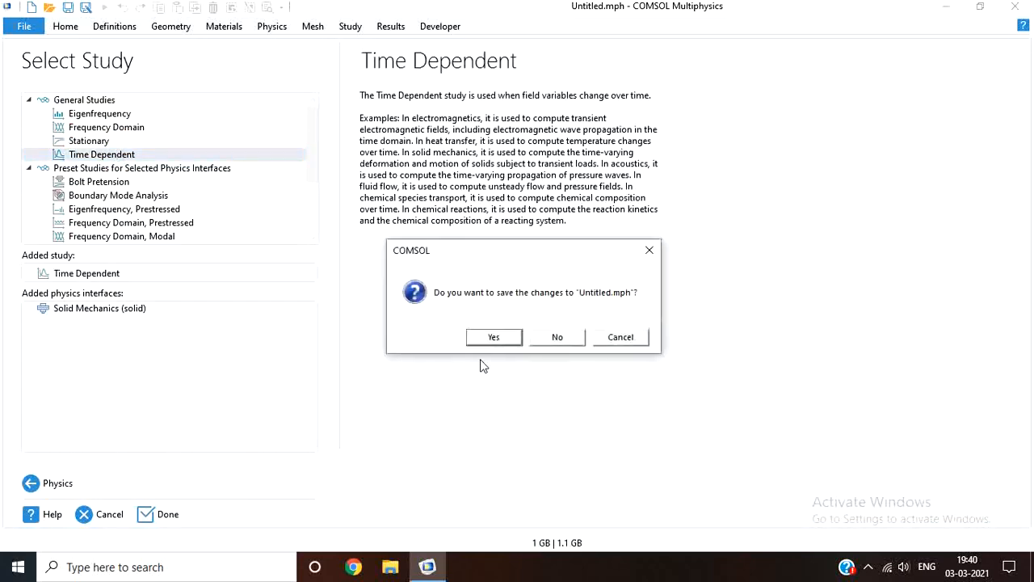
{"action": "left_click", "coordinate": [556, 338]}
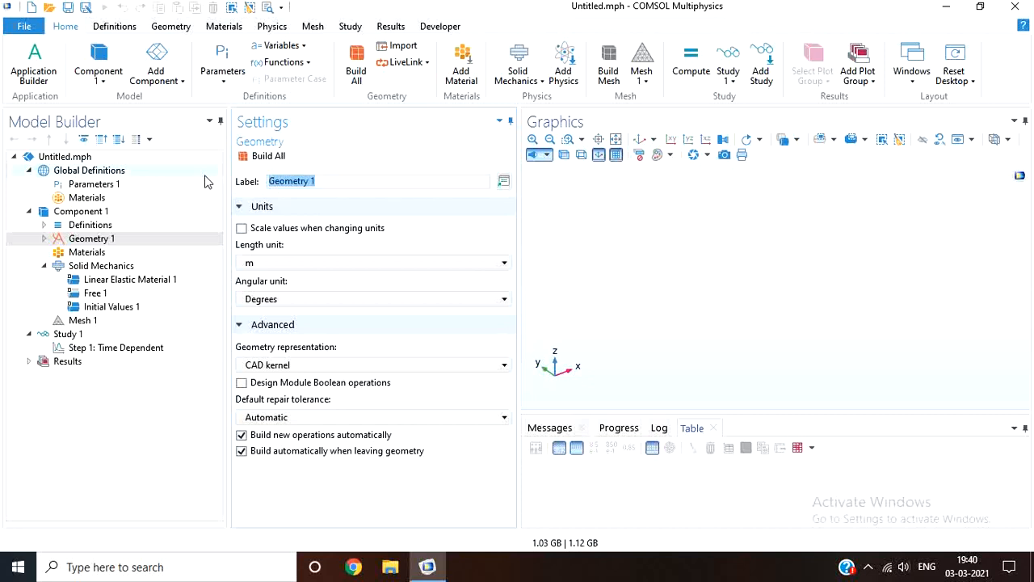
Add a solid block to the geometry with a height of 0.05, keeping the default width and depth of 1.
{"action": "left_click", "coordinate": [183, 27]}
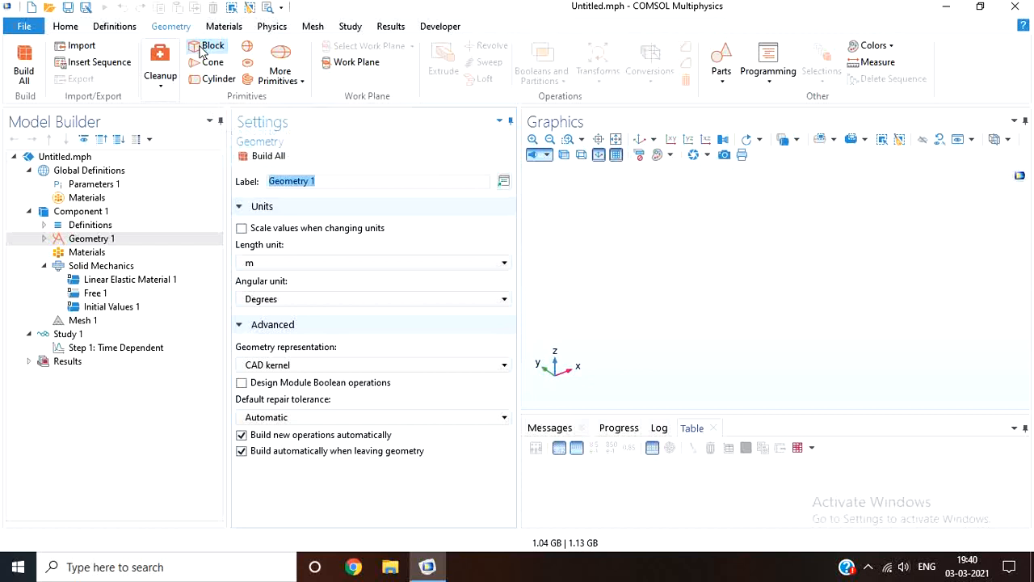
{"action": "left_click", "coordinate": [202, 47]}
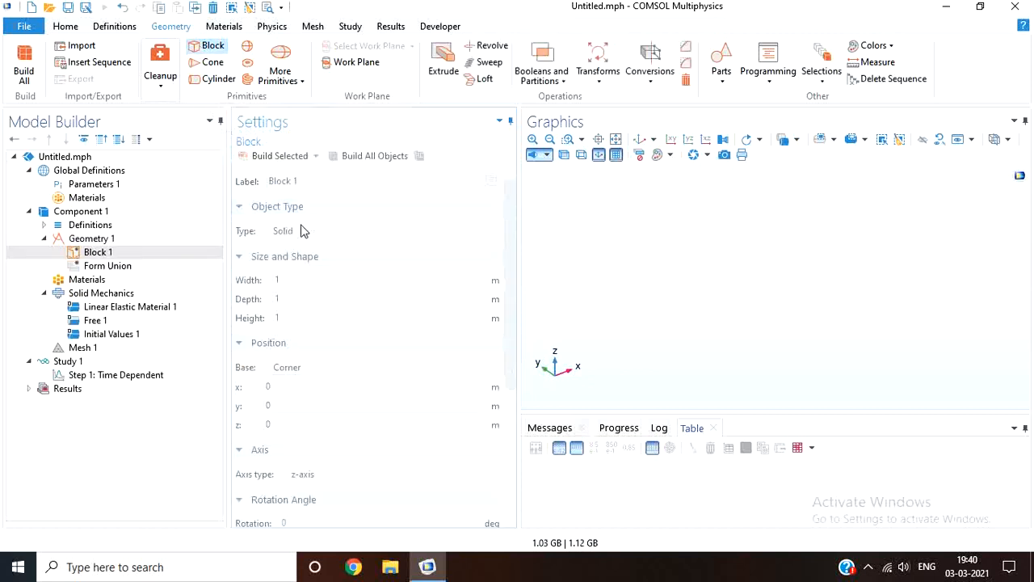
{"action": "left_click", "coordinate": [305, 298]}
{"action": "left_click", "coordinate": [305, 318]}
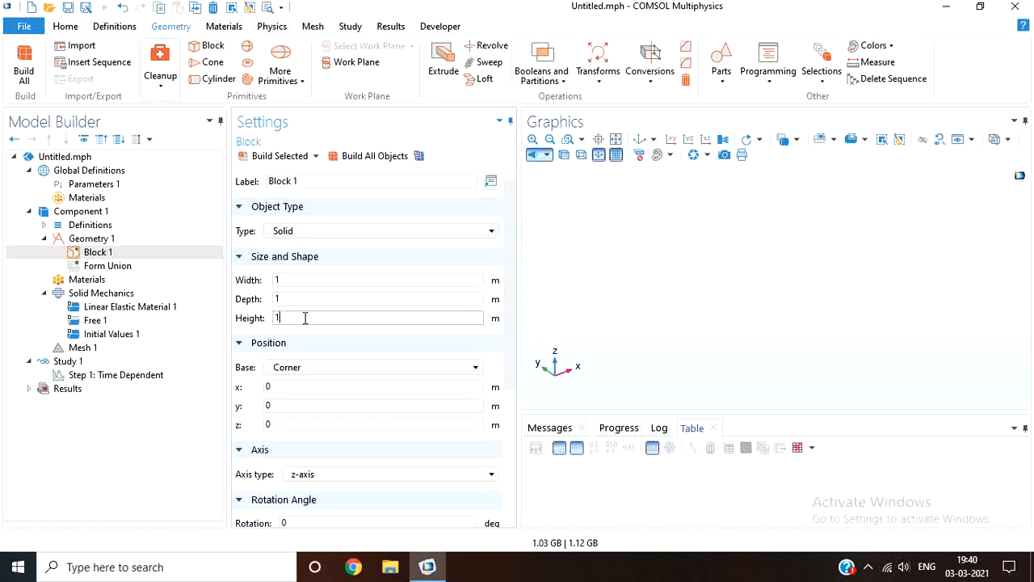
{"action": "key", "text": "BackSpace"}
{"action": "type", "text": "0.05"}
Set the length unit of the geometry to mm.
{"action": "left_click", "coordinate": [139, 242]}
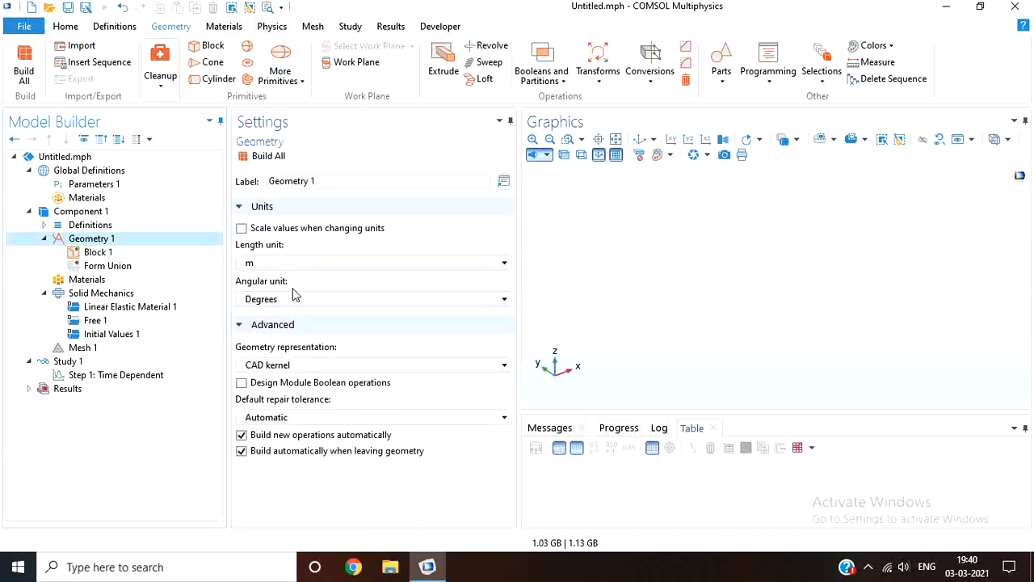
{"action": "left_click", "coordinate": [257, 264]}
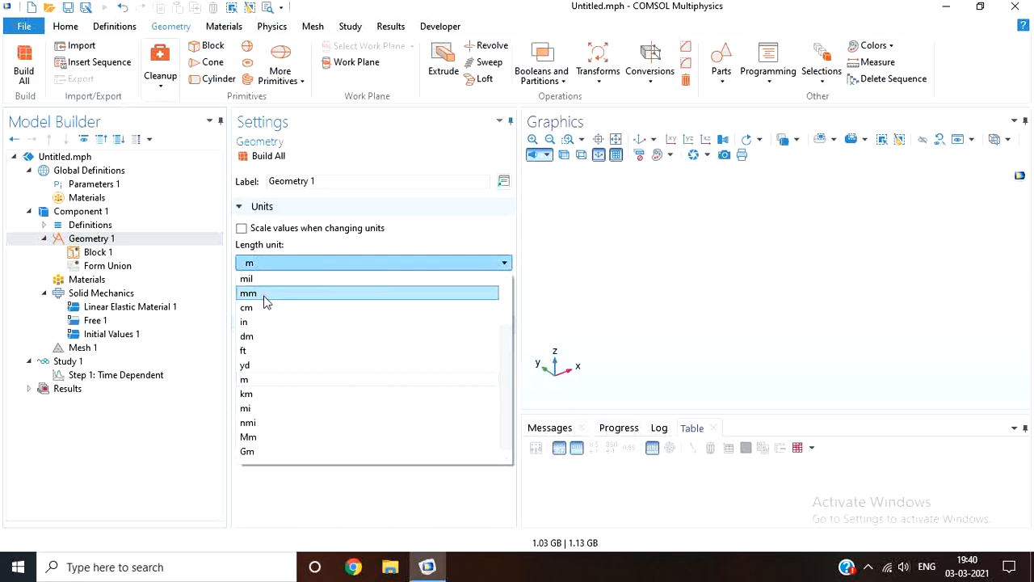
{"action": "left_click", "coordinate": [267, 294]}
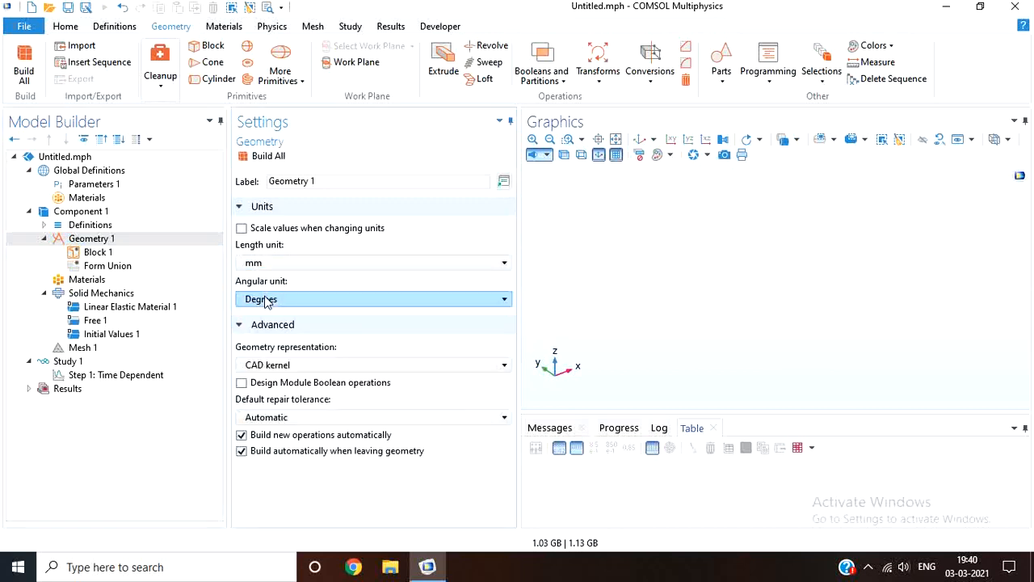
Build the complete geometry with the block and Form Union.
{"action": "left_click", "coordinate": [105, 253]}
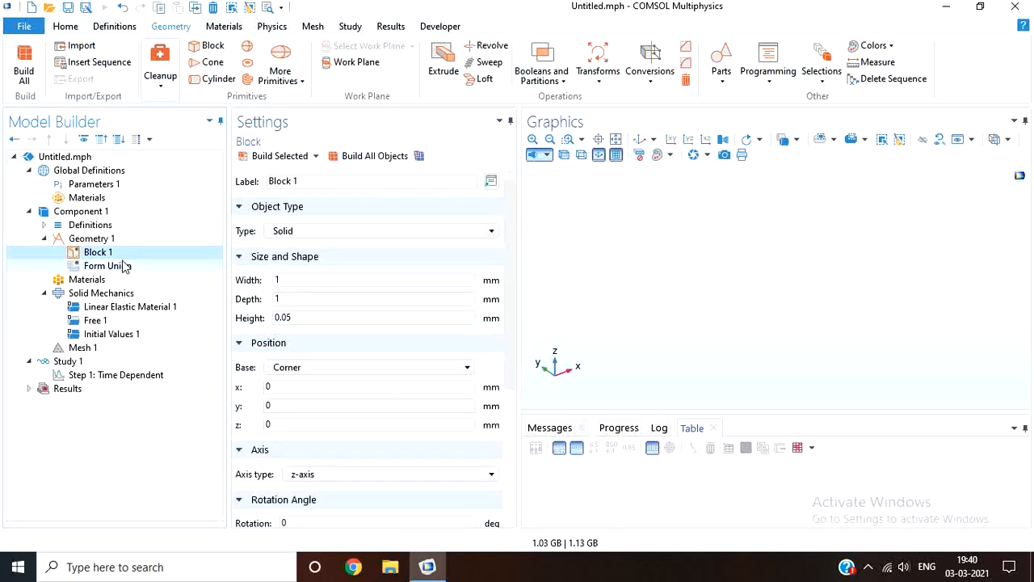
{"action": "left_click", "coordinate": [125, 265]}
{"action": "left_click", "coordinate": [342, 162]}
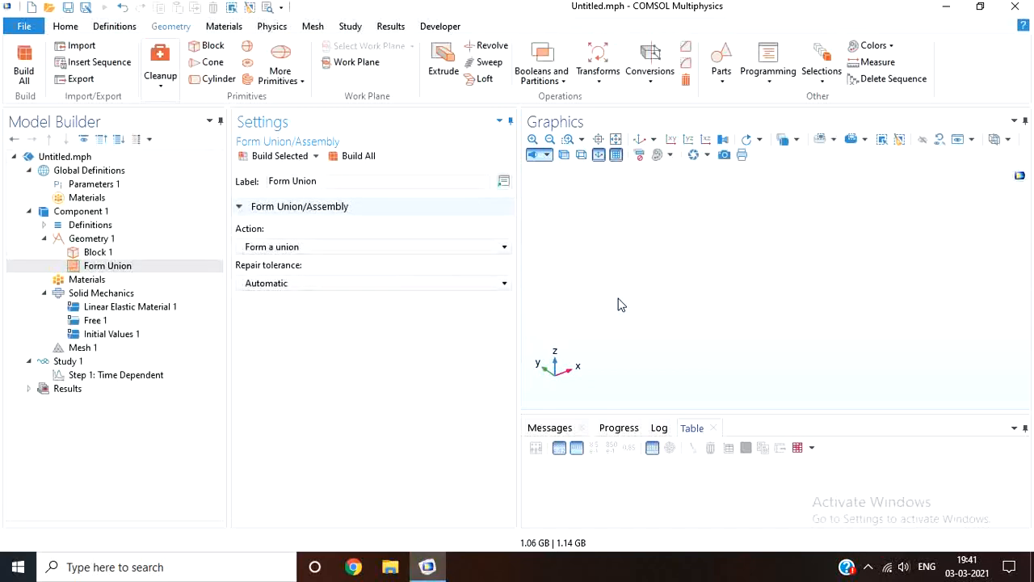
{"action": "left_click_drag", "start_coordinate": [618, 301], "coordinate": [589, 275]}
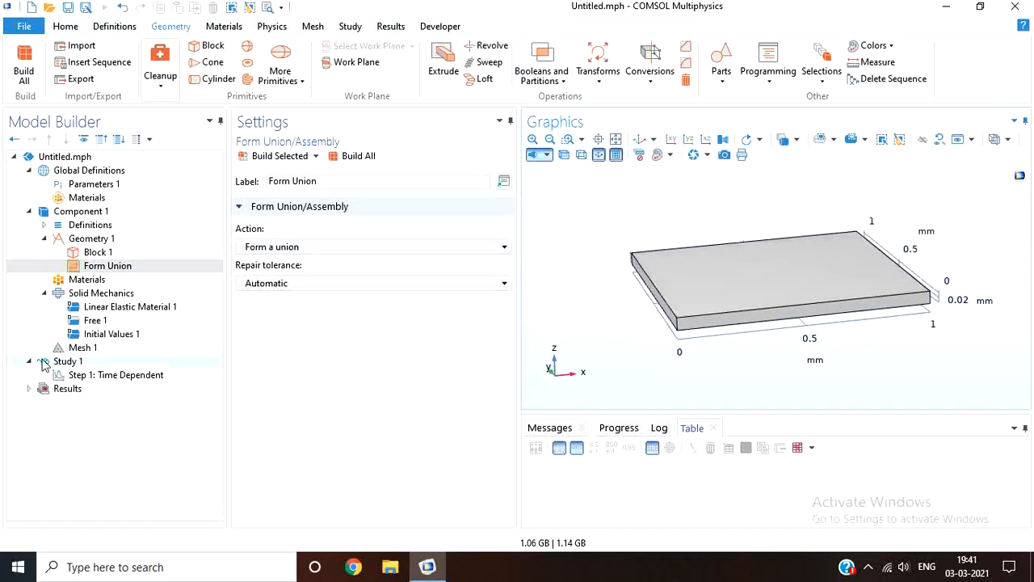
Add Structural steel from the built-in material library to the component and check that it is assigned to the block domain.
{"action": "left_click", "coordinate": [84, 279]}
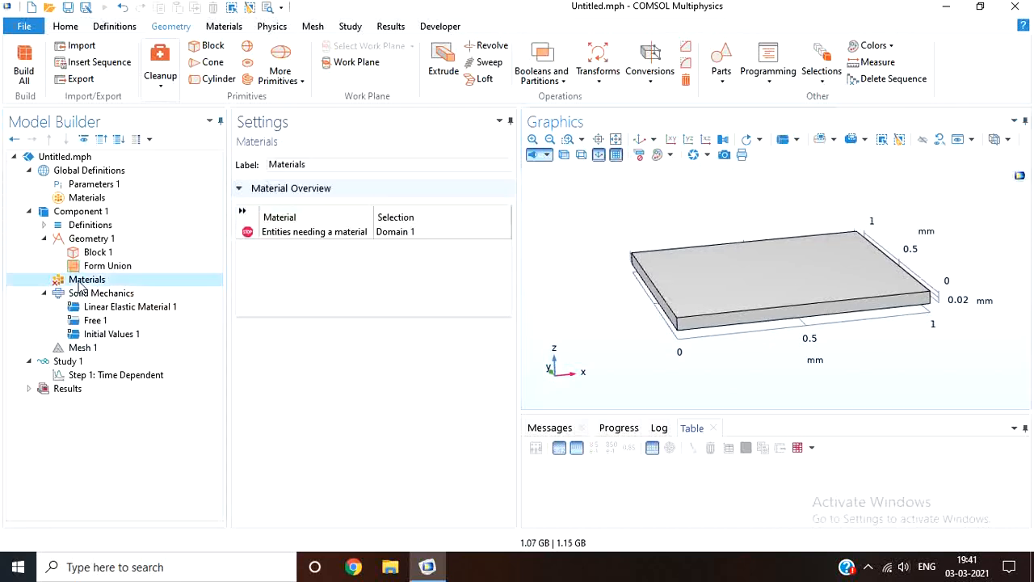
{"action": "right_click", "coordinate": [80, 283]}
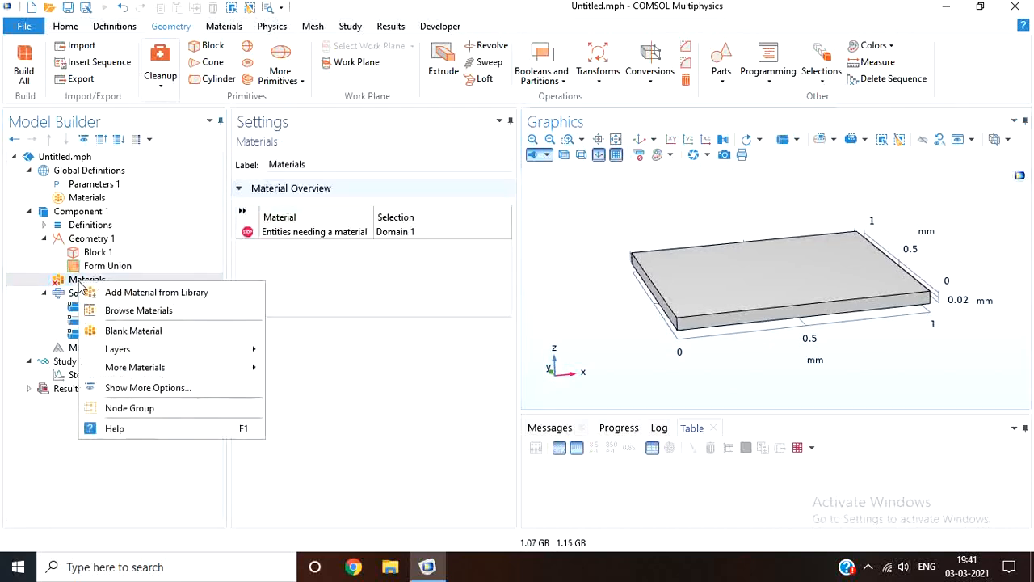
{"action": "left_click", "coordinate": [121, 292]}
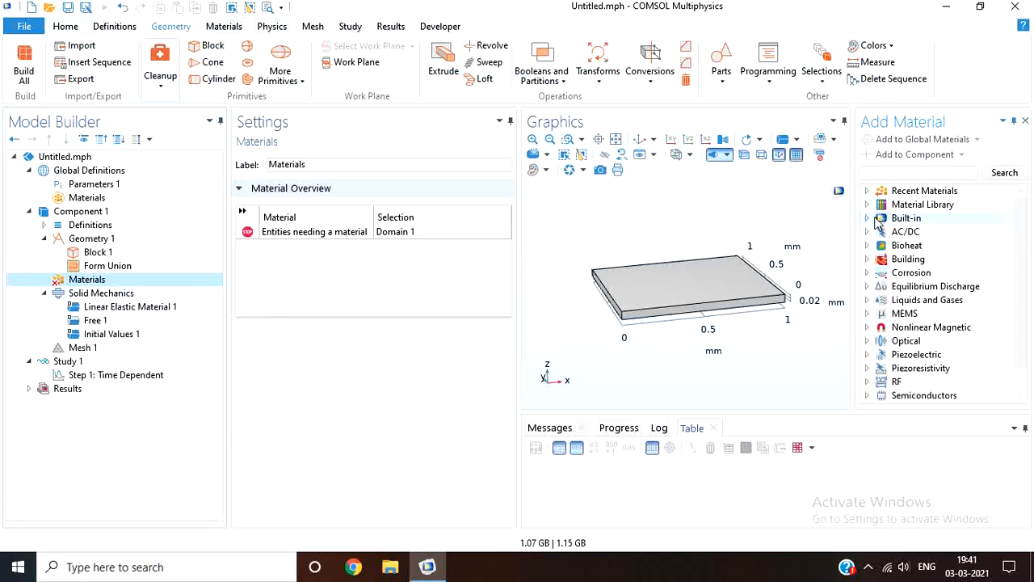
{"action": "left_click", "coordinate": [867, 218]}
{"action": "left_click_drag", "start_coordinate": [1022, 230], "coordinate": [1022, 306]}
{"action": "left_click", "coordinate": [937, 327]}
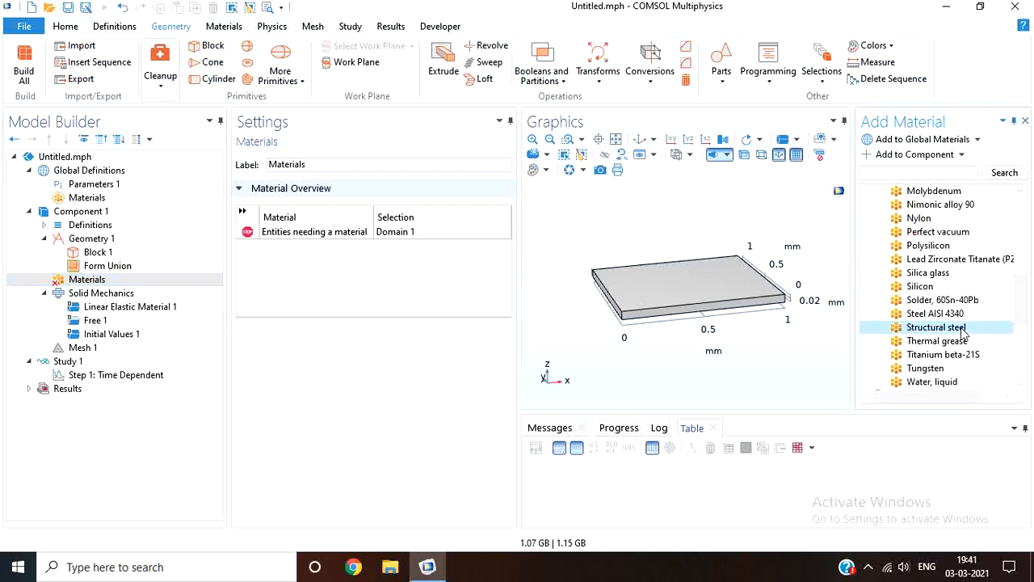
{"action": "double_click", "coordinate": [963, 331]}
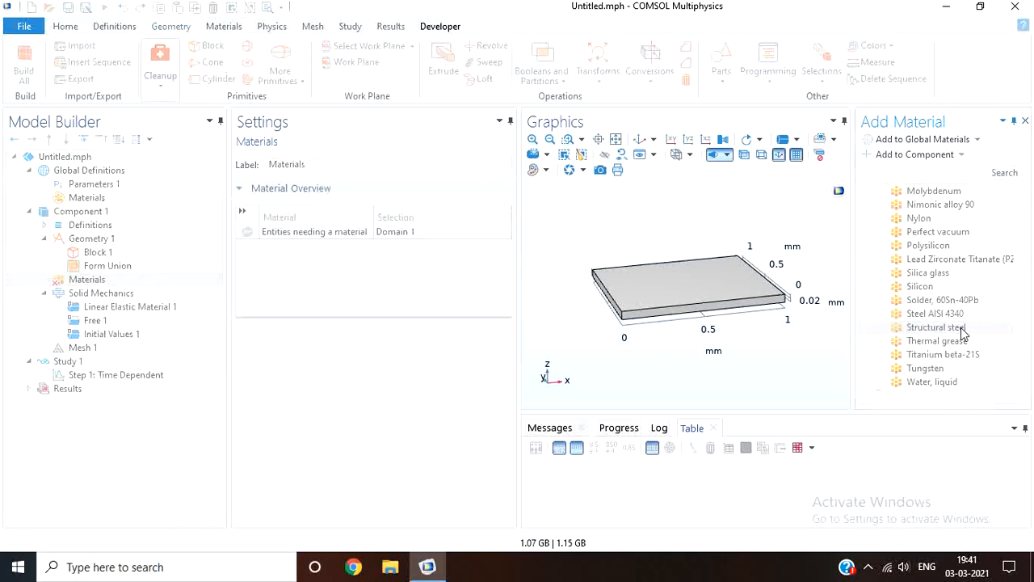
{"action": "left_click", "coordinate": [1029, 123]}
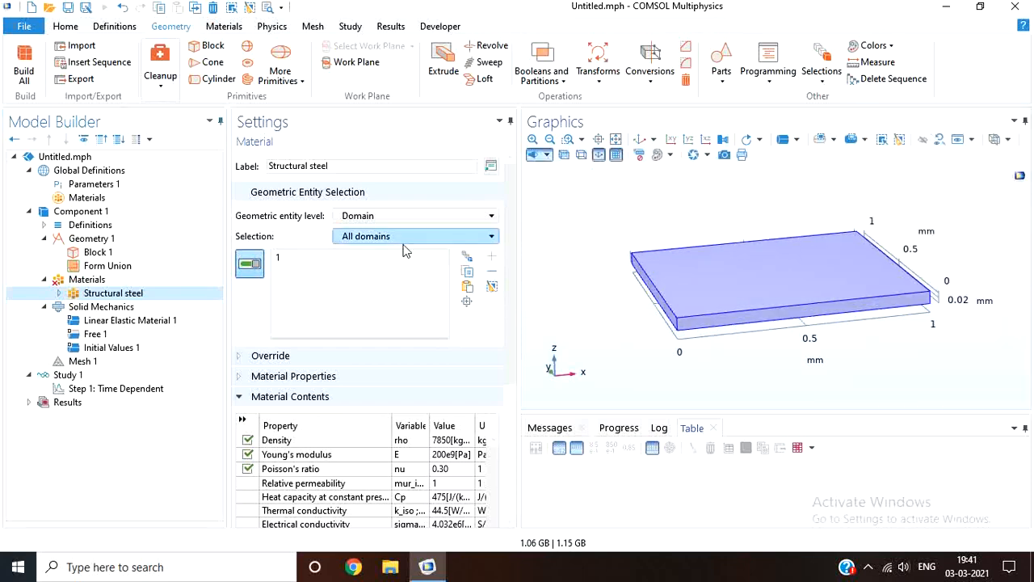
{"action": "left_click", "coordinate": [324, 259]}
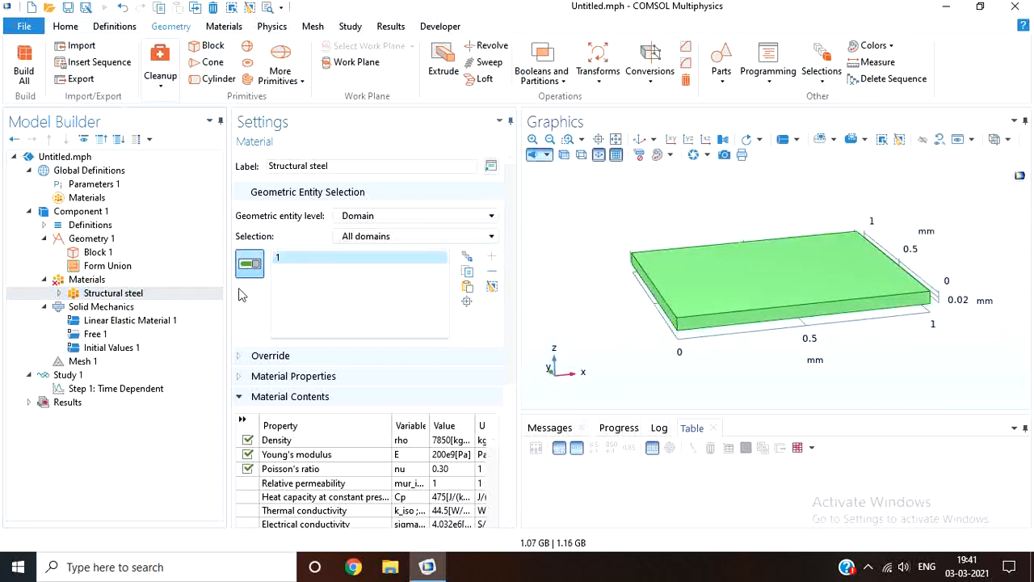
Add a Fixed Constraint to Solid Mechanics and apply it to the plate's narrow side face at x = 0.
{"action": "left_click", "coordinate": [129, 308]}
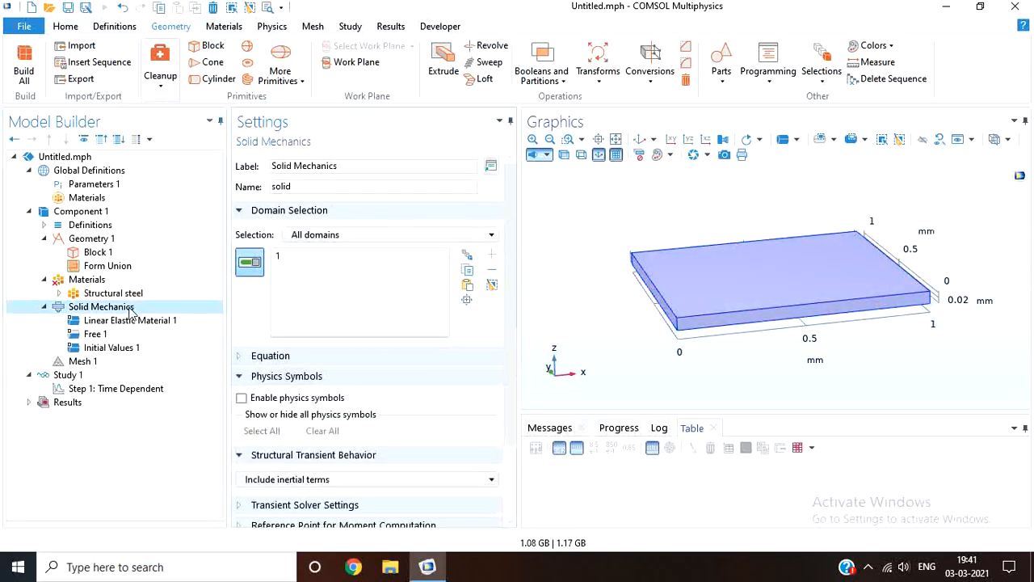
{"action": "left_click", "coordinate": [293, 257]}
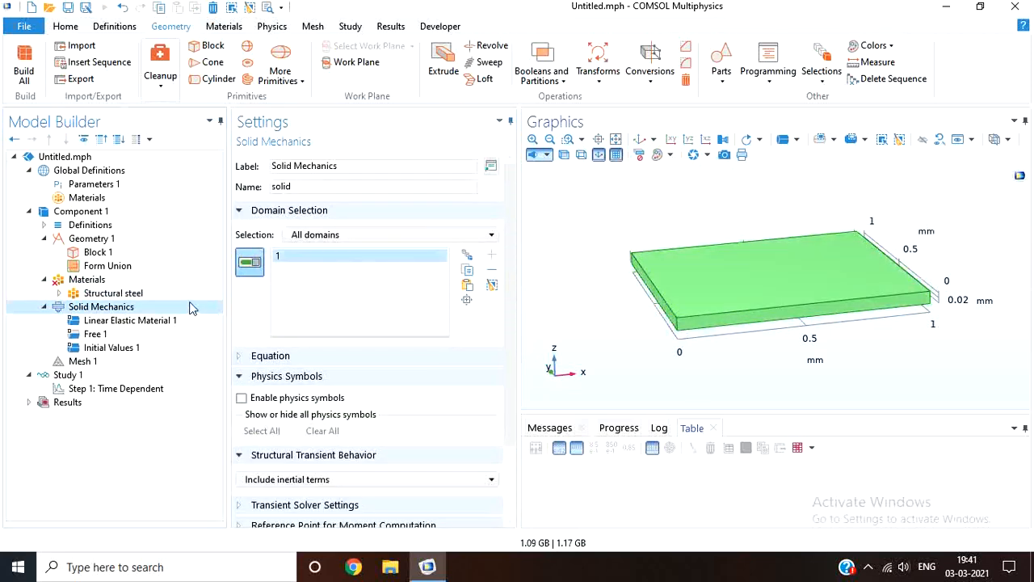
{"action": "left_click", "coordinate": [142, 311]}
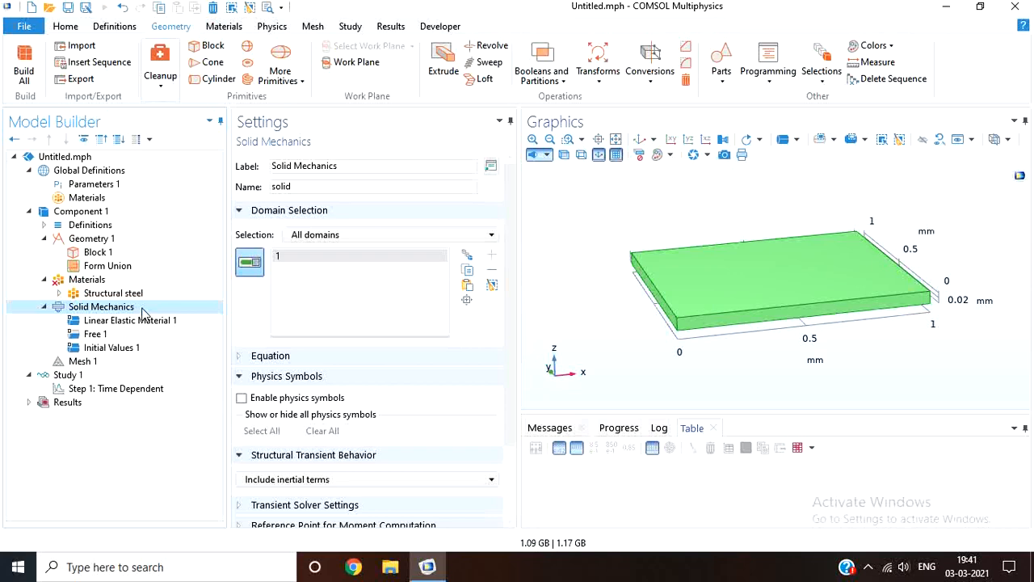
{"action": "right_click", "coordinate": [142, 312]}
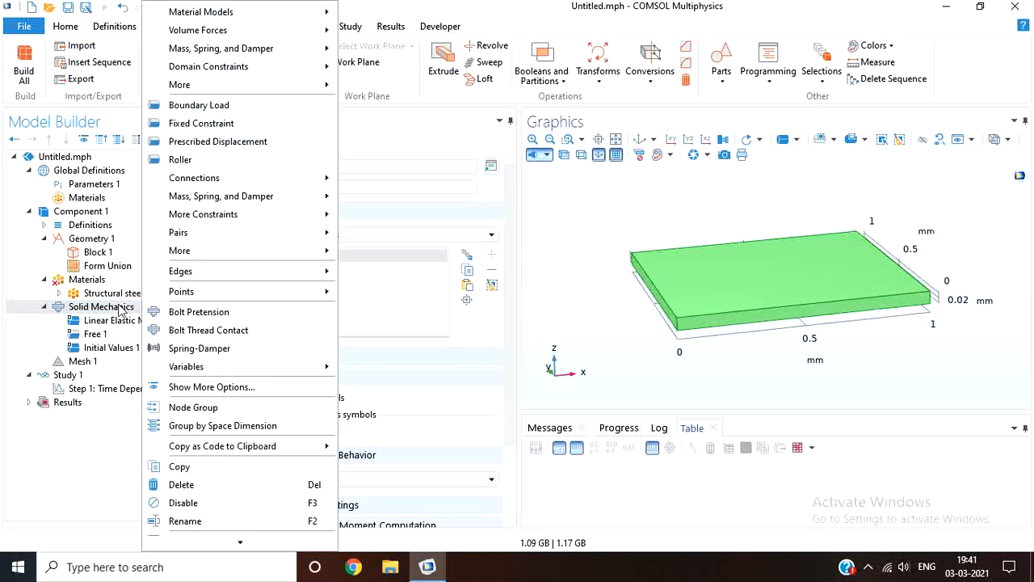
{"action": "left_click", "coordinate": [202, 126]}
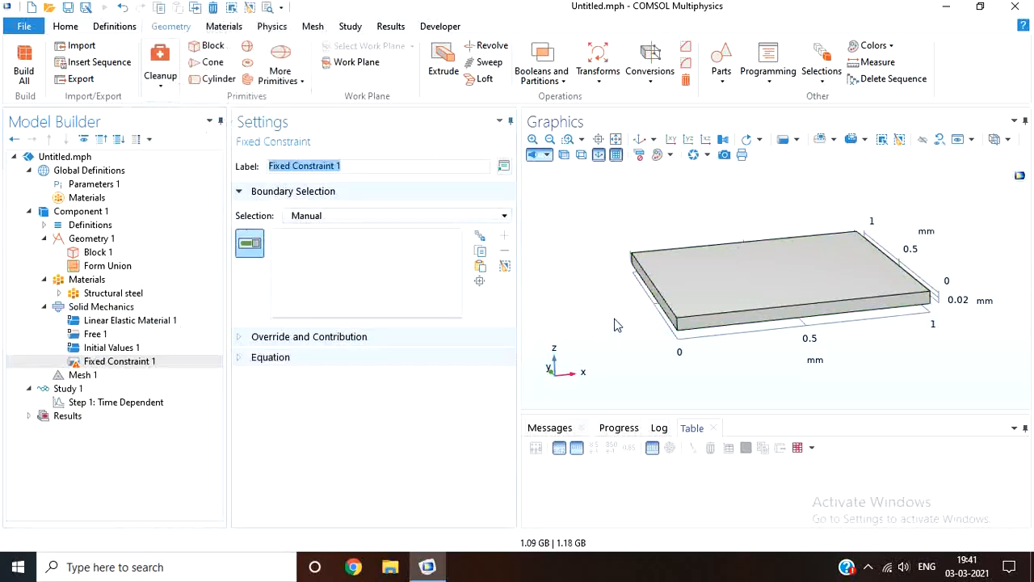
{"action": "left_click", "coordinate": [659, 309]}
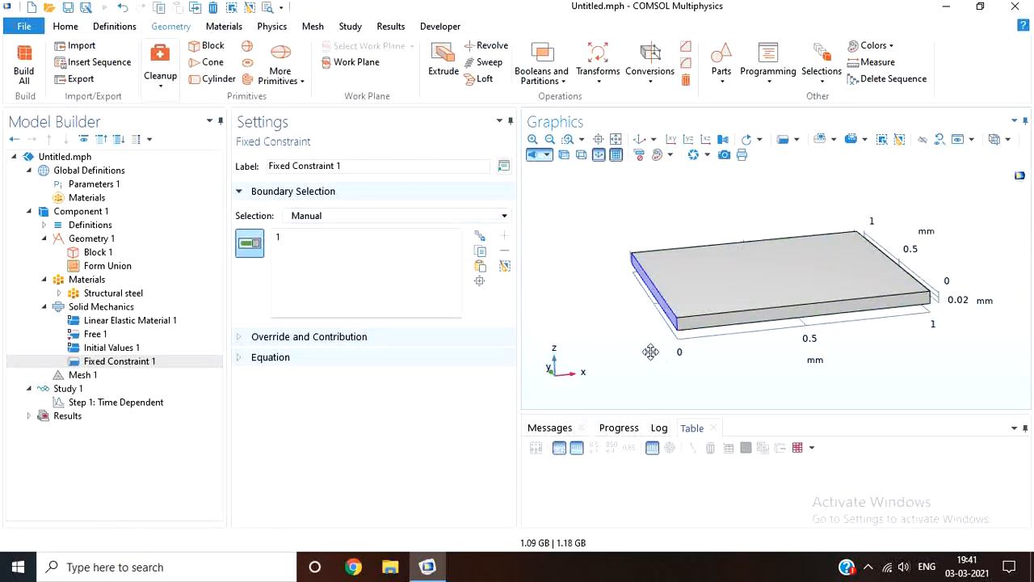
{"action": "left_click_drag", "start_coordinate": [659, 311], "coordinate": [644, 372]}
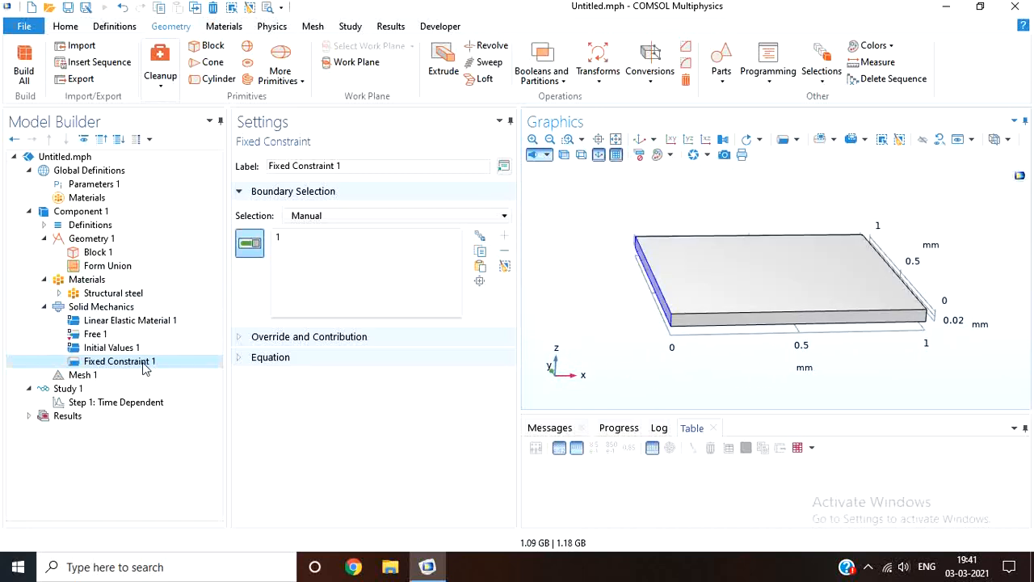
Add a Boundary Load to Solid Mechanics and apply it to the plate's narrow side face at x = 1 mm.
{"action": "left_click", "coordinate": [101, 307]}
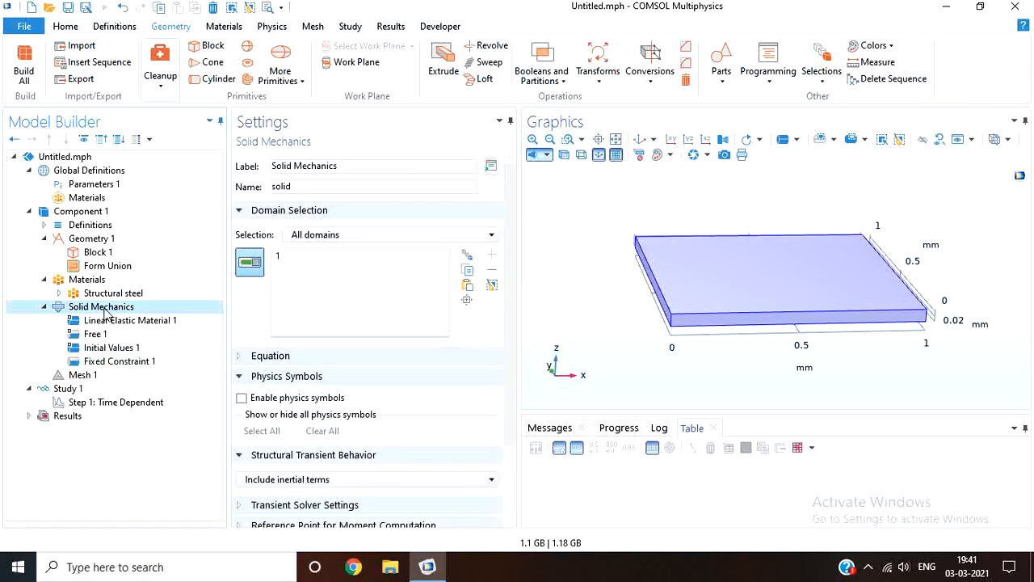
{"action": "right_click", "coordinate": [104, 313]}
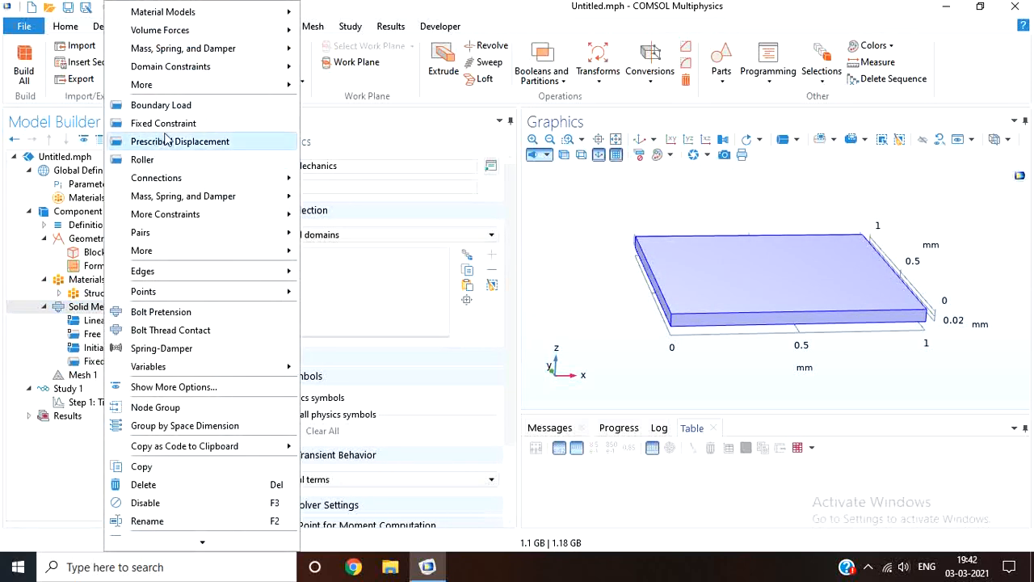
{"action": "key", "text": "Escape"}
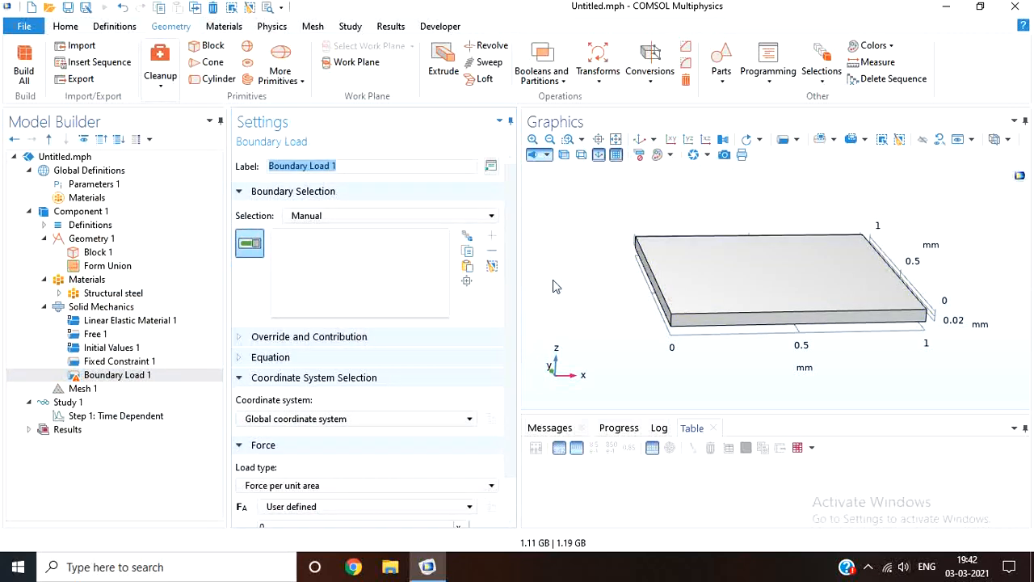
{"action": "left_click_drag", "start_coordinate": [661, 368], "coordinate": [582, 346]}
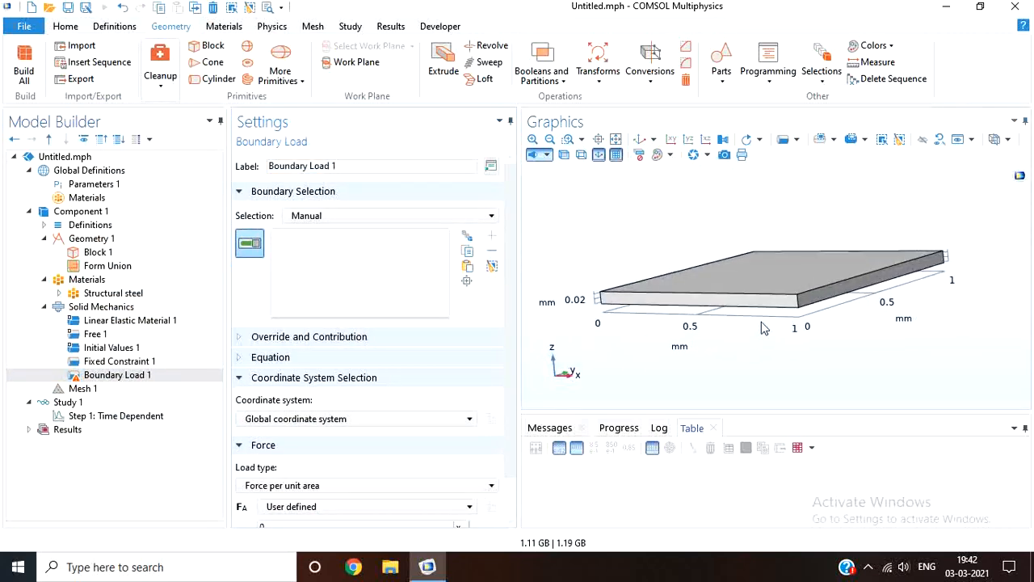
{"action": "left_click", "coordinate": [816, 305]}
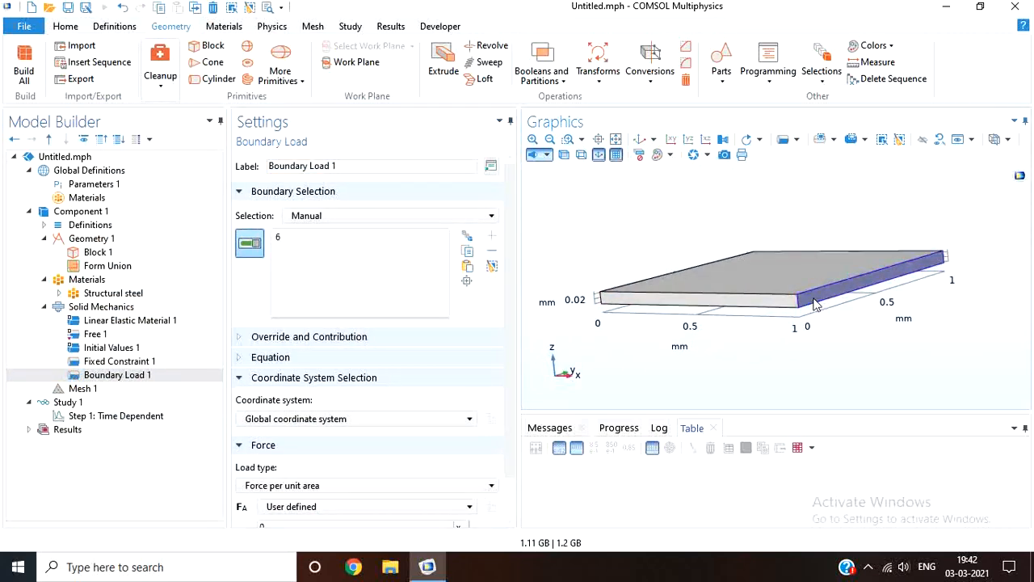
{"action": "left_click_drag", "start_coordinate": [657, 352], "coordinate": [687, 355]}
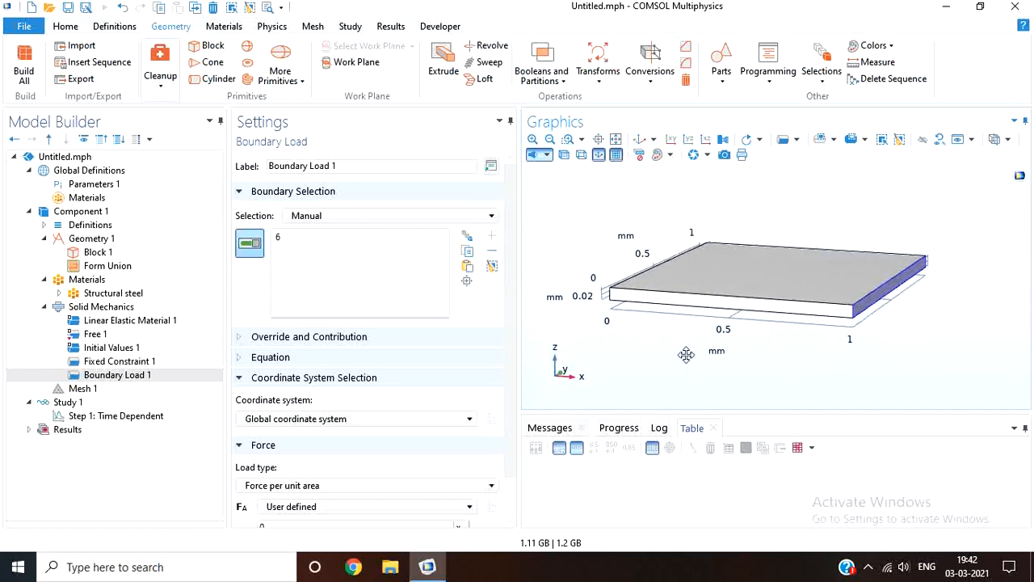
Change the boundary load type to Total force and set its z-component to 10*sin(5*t) N.
{"action": "scroll", "coordinate": [505, 388], "scroll_direction": "down", "scroll_amount": 1}
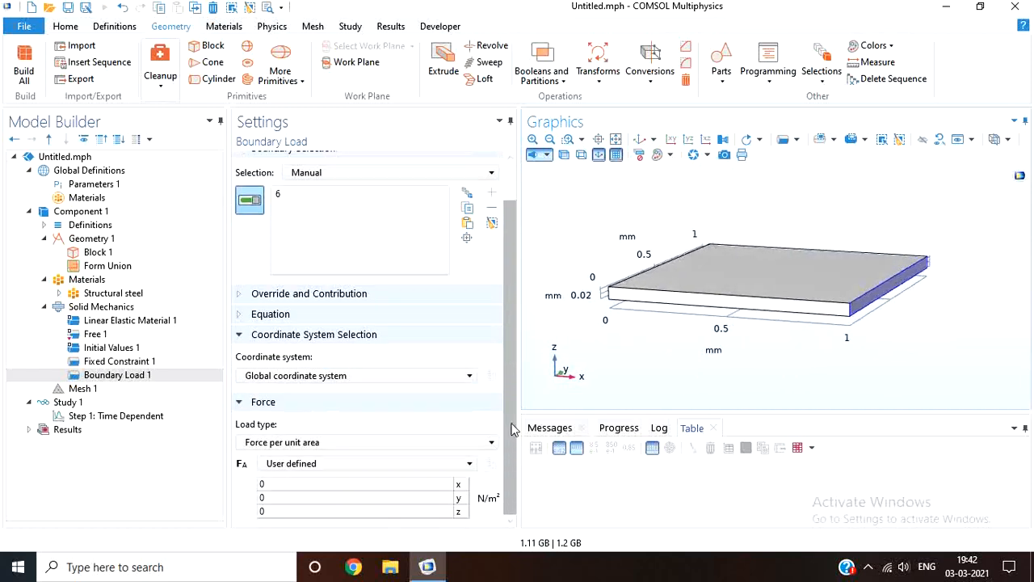
{"action": "left_click", "coordinate": [305, 512]}
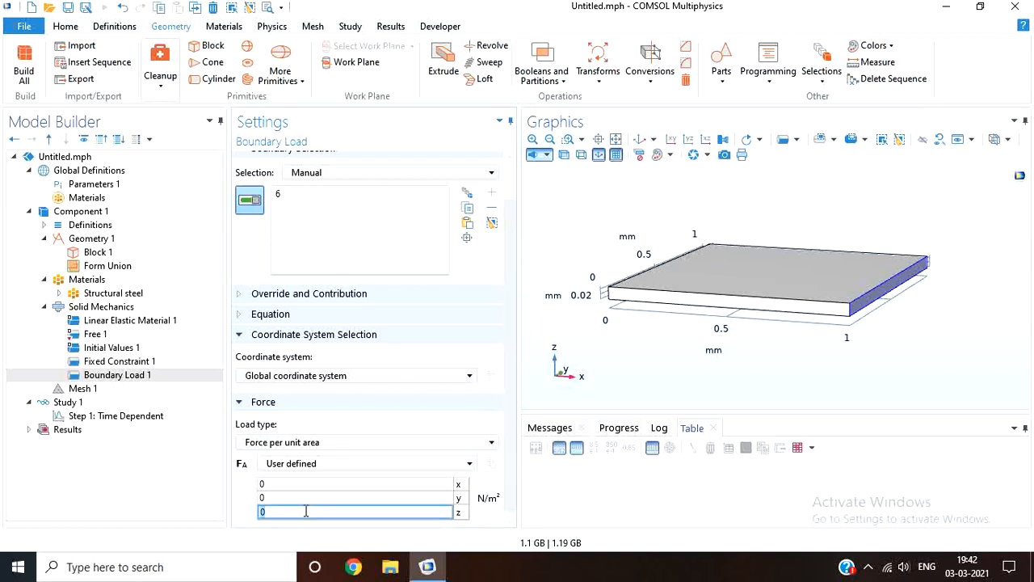
{"action": "left_click", "coordinate": [305, 444]}
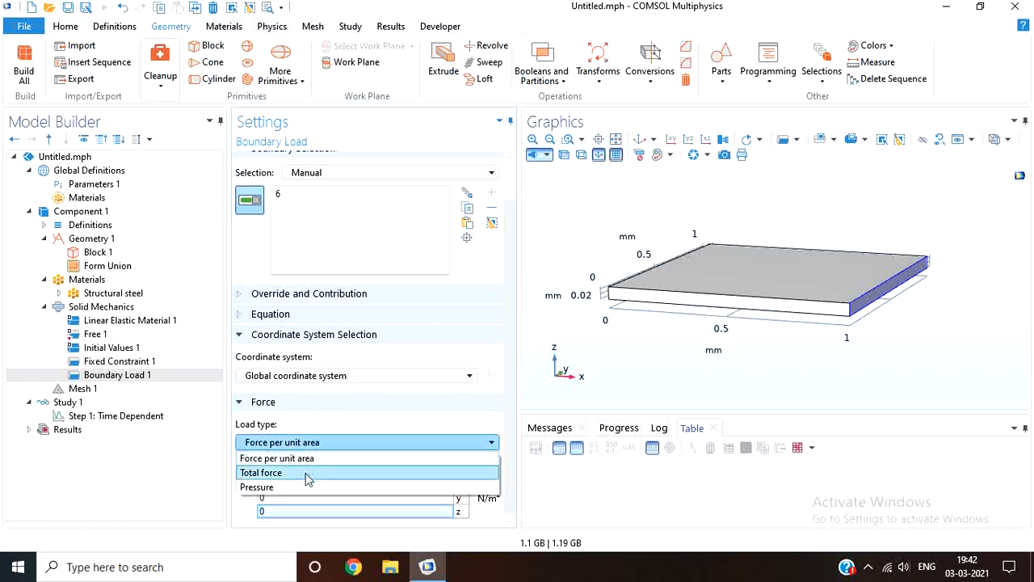
{"action": "left_click", "coordinate": [305, 472]}
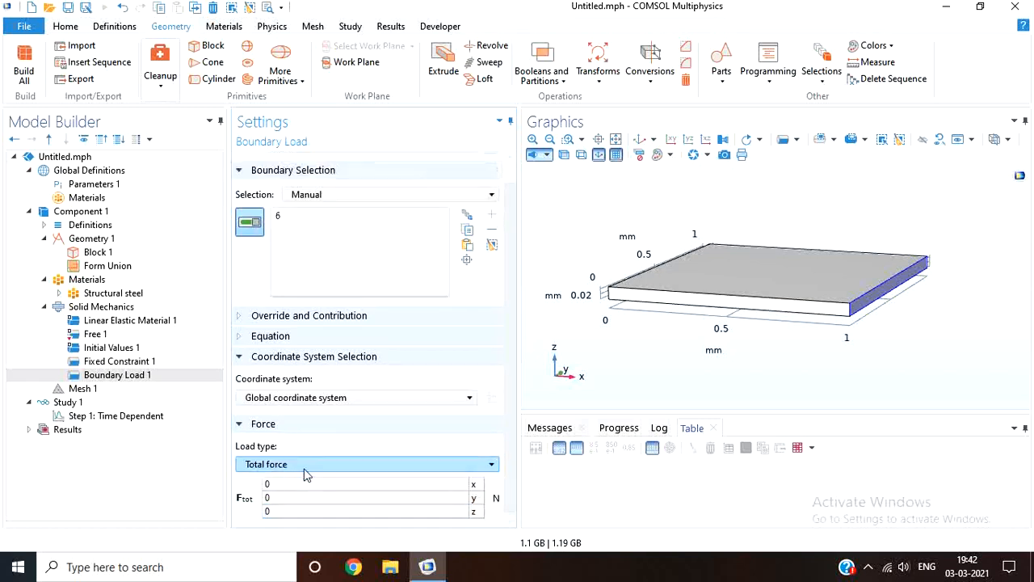
{"action": "double_click", "coordinate": [304, 511]}
{"action": "type", "text": "10*sin"}
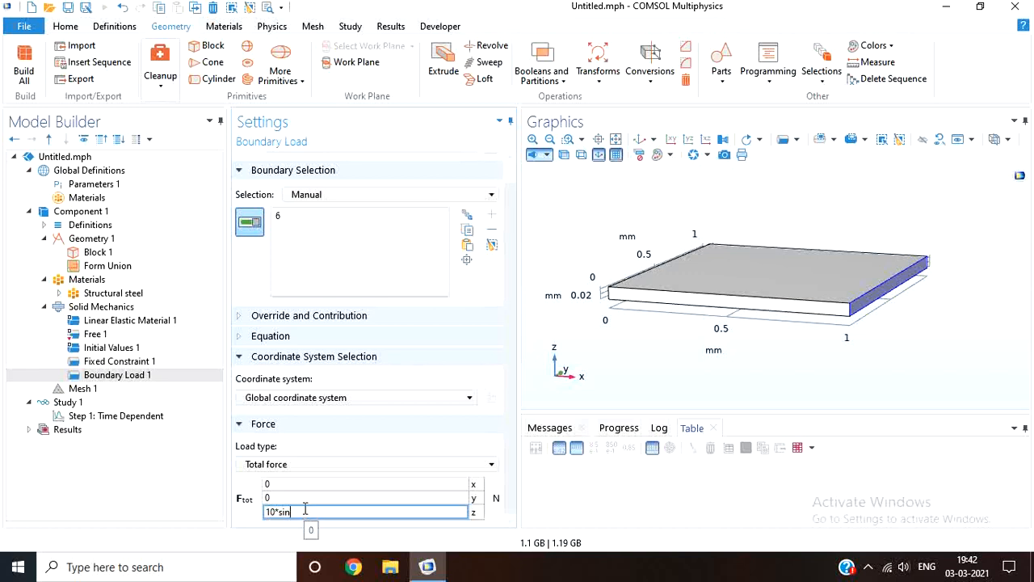
{"action": "type", "text": "(5*t)"}
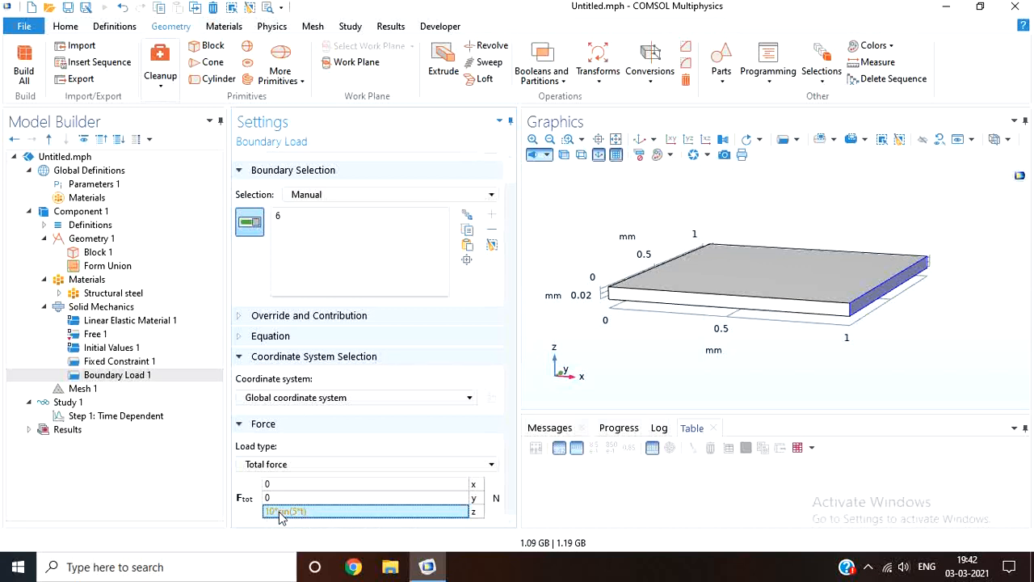
Add an Analytic function to the component's definitions with the expression 10*sin(5*t) and the argument t.
{"action": "left_click", "coordinate": [44, 225]}
{"action": "left_click", "coordinate": [78, 228]}
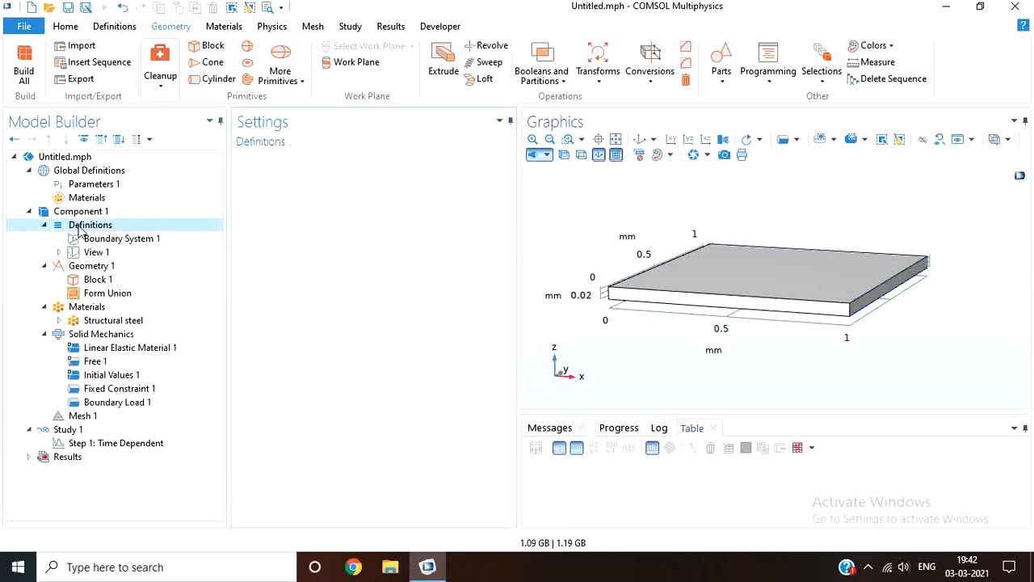
{"action": "right_click", "coordinate": [79, 229]}
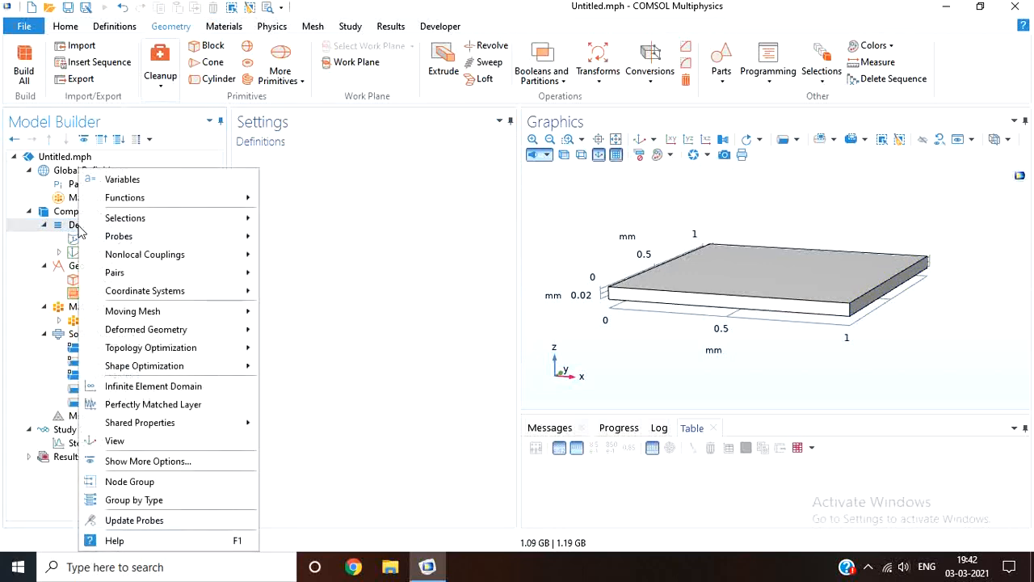
{"action": "mouse_move", "coordinate": [98, 204]}
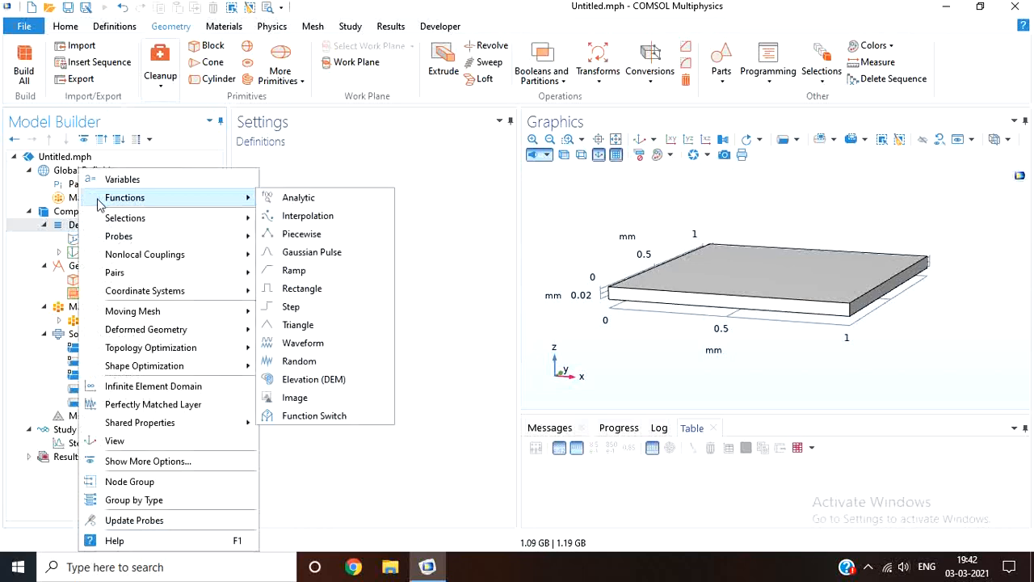
{"action": "left_click", "coordinate": [279, 200]}
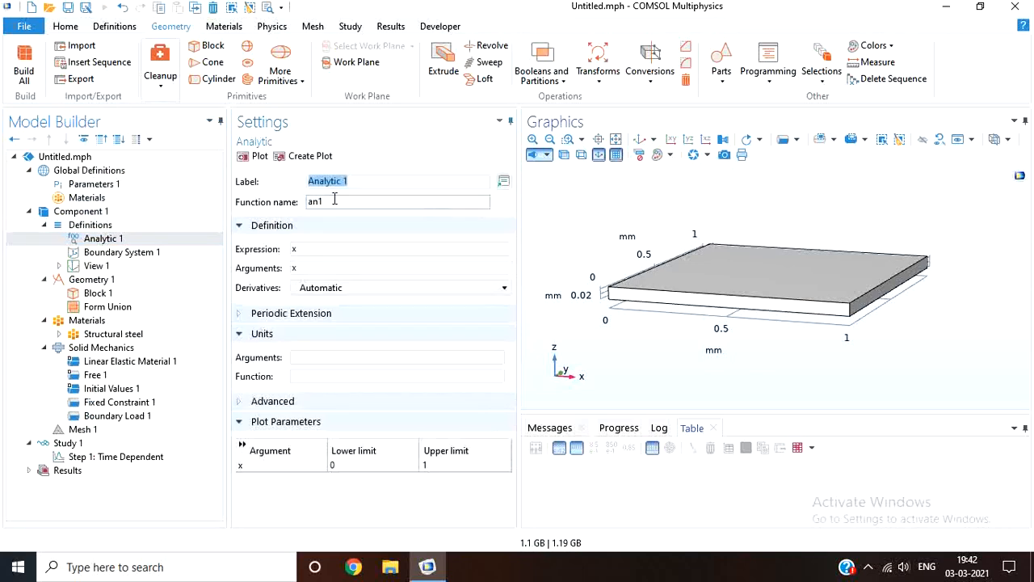
{"action": "left_click", "coordinate": [313, 250]}
{"action": "key", "text": "BackSpace"}
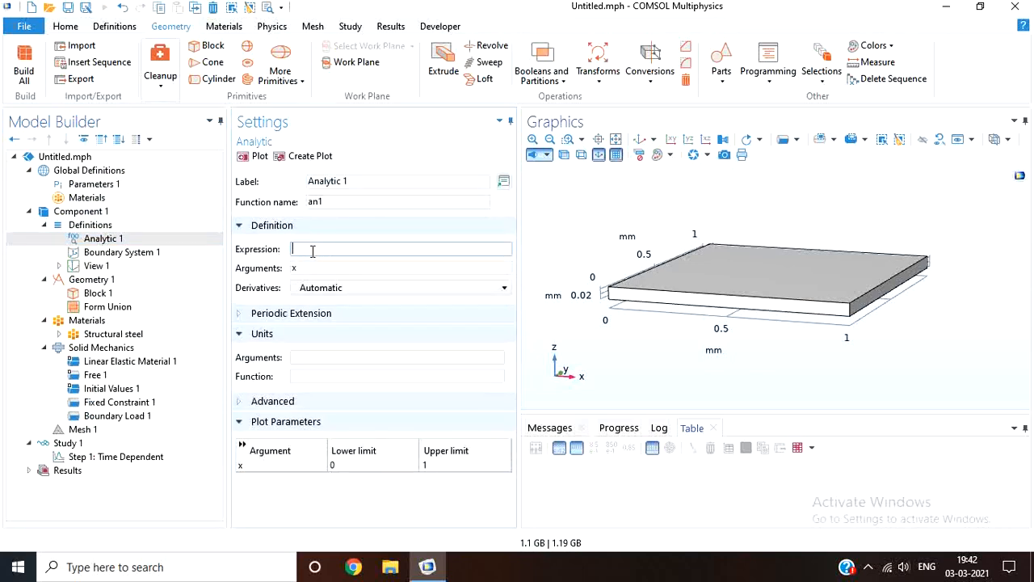
{"action": "type", "text": "10*sin(5*t"}
{"action": "key", "text": "Tab"}
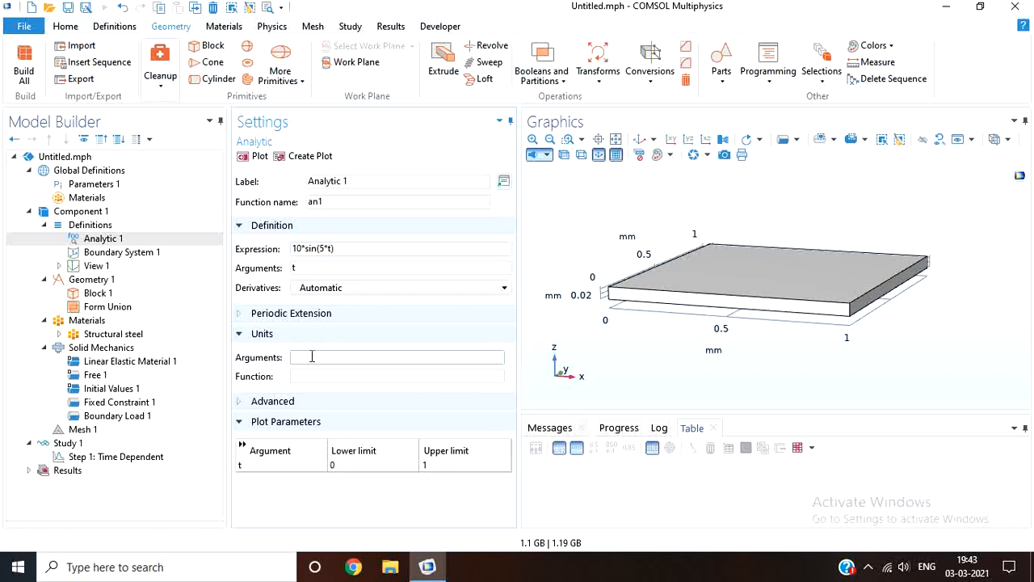
Set the analytic function's argument unit to s and its function unit to N, and plot the function.
{"action": "key", "text": "Tab"}
{"action": "type", "text": "N"}
{"action": "left_click", "coordinate": [259, 156]}
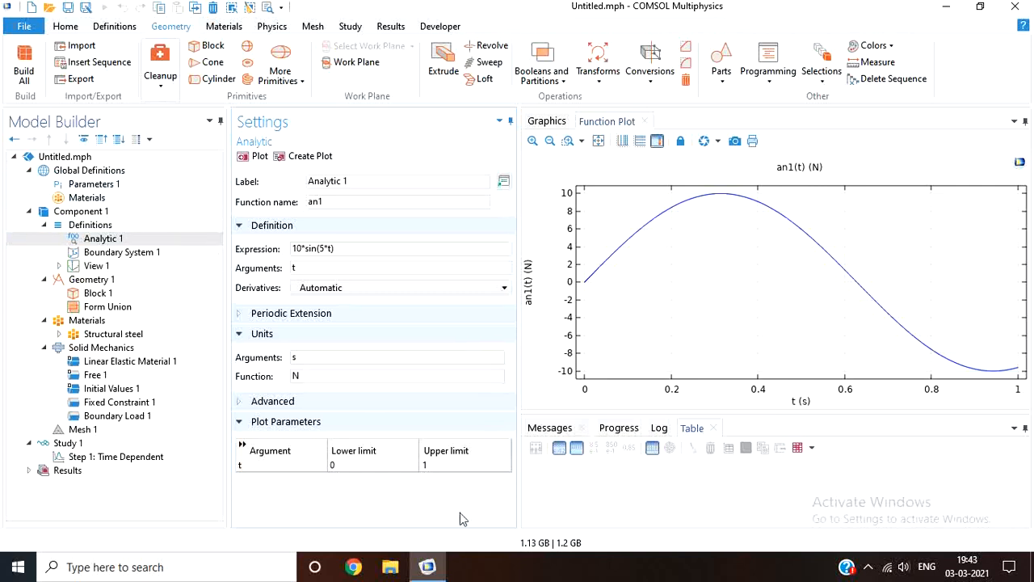
Define a global parameter dt with the expression 0.05[s] and the description "time step".
{"action": "left_click", "coordinate": [137, 190]}
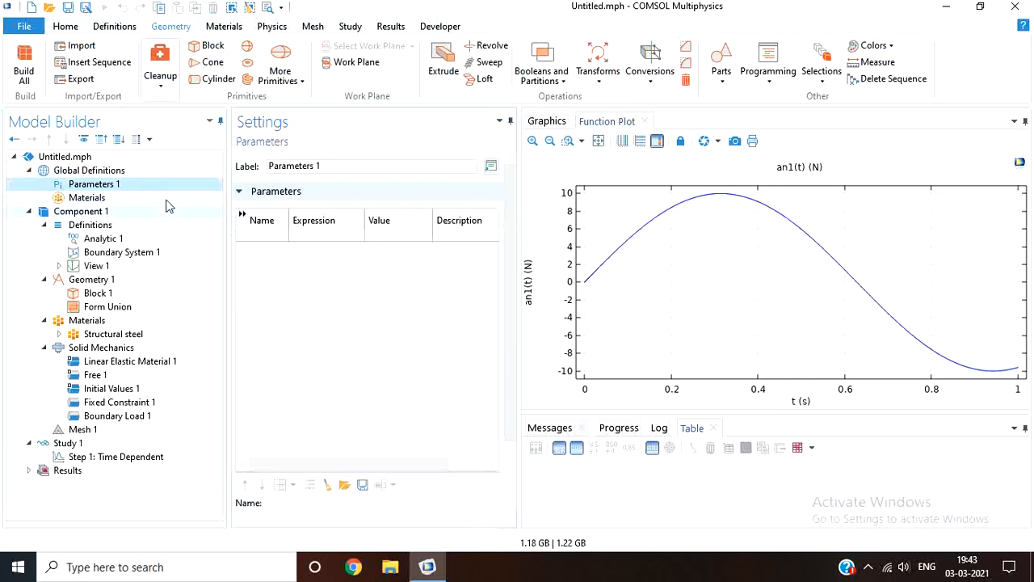
{"action": "left_click", "coordinate": [272, 241]}
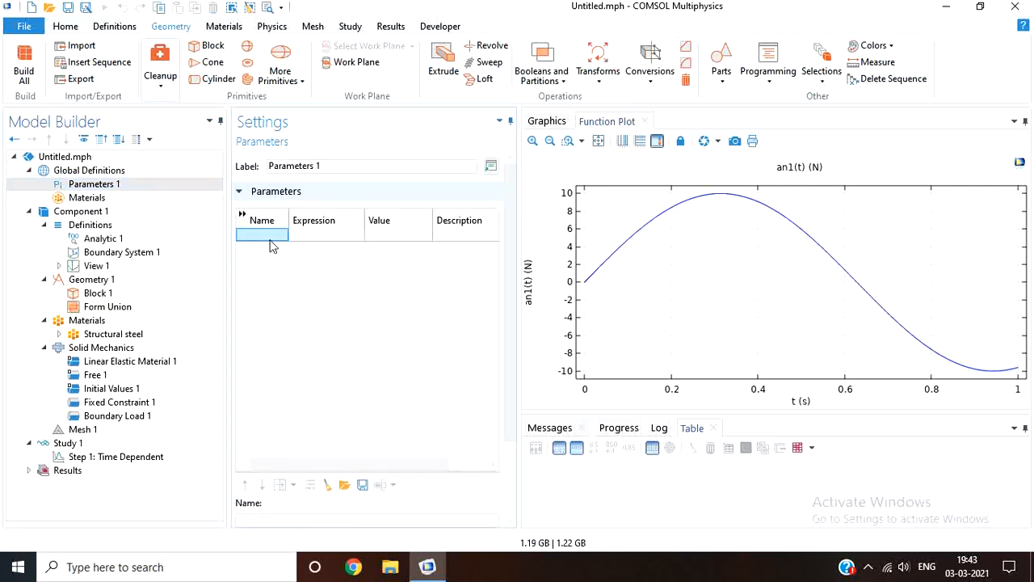
{"action": "type", "text": "dt"}
{"action": "key", "text": "Tab"}
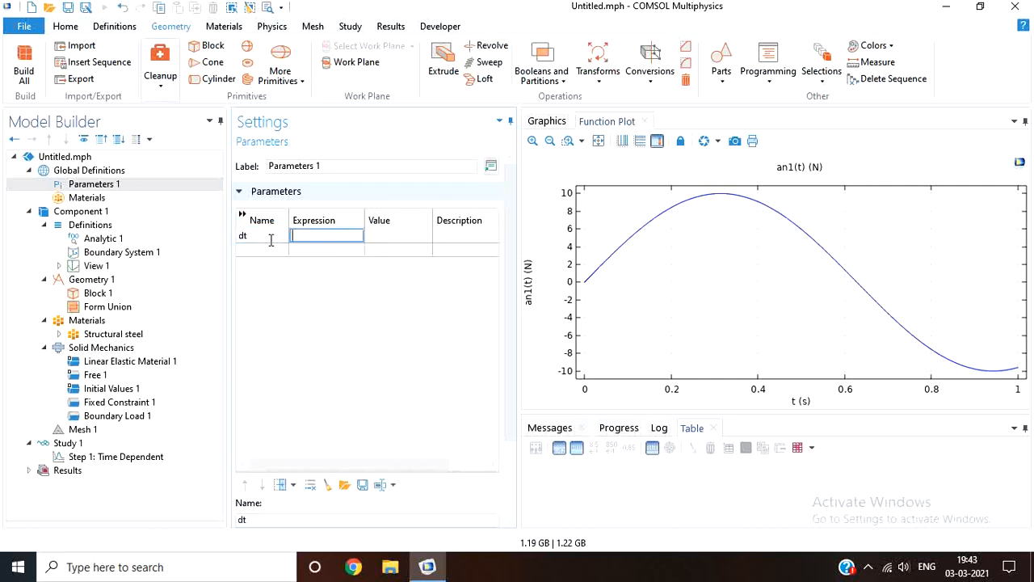
{"action": "type", "text": "0.05[s]"}
{"action": "key", "text": "Tab"}
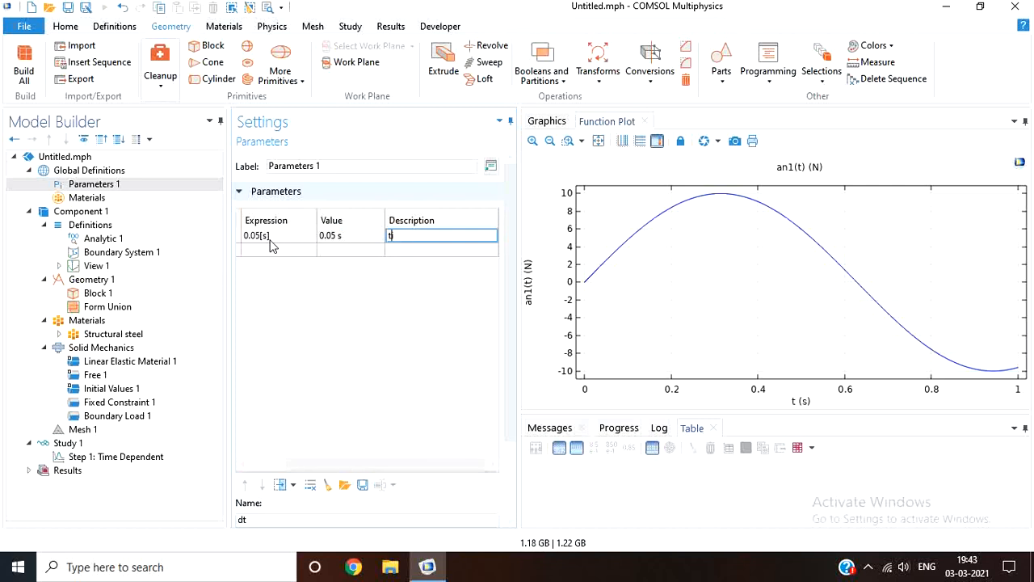
{"action": "key", "text": "Tab"}
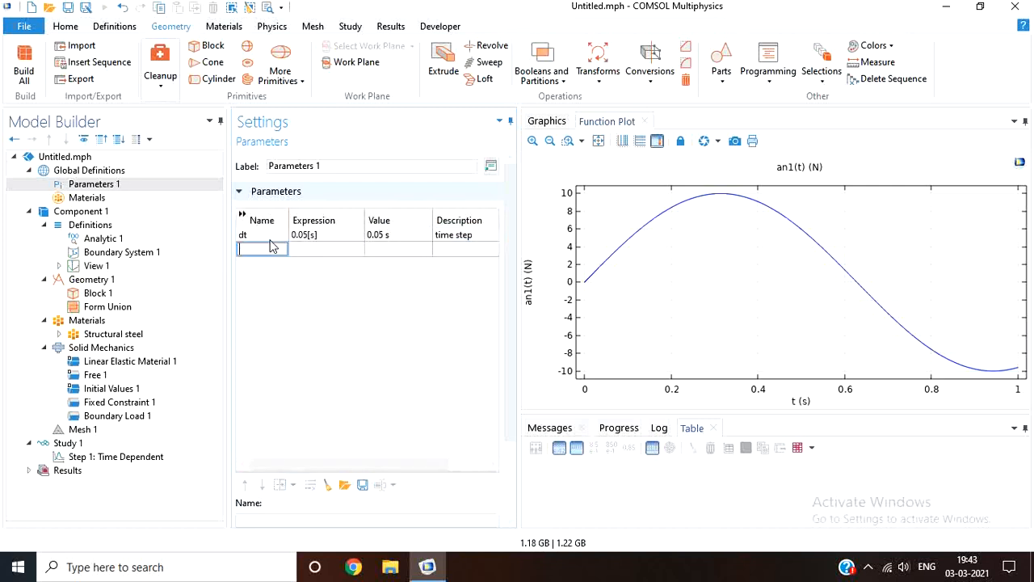
Define a second global parameter T with the expression 5[s] and the description "total time".
{"action": "type", "text": "T"}
{"action": "key", "text": "Tab"}
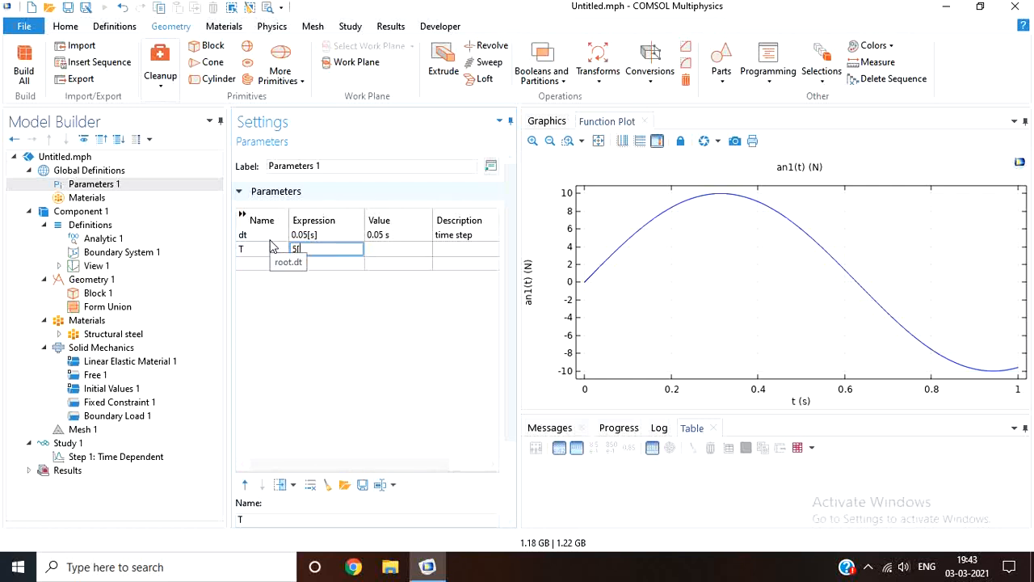
{"action": "key", "text": "Tab"}
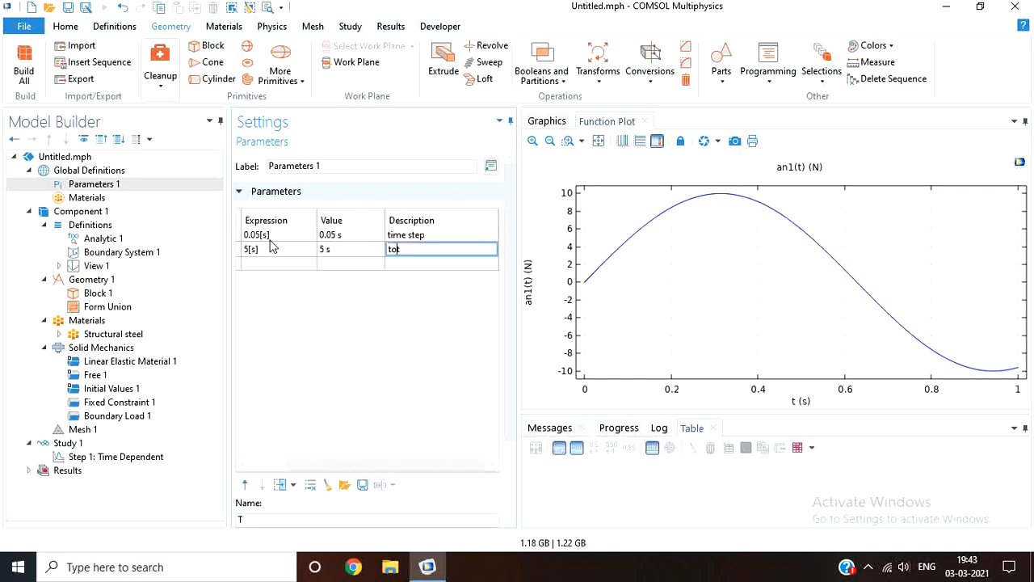
{"action": "type", "text": "total time"}
{"action": "key", "text": "Return"}
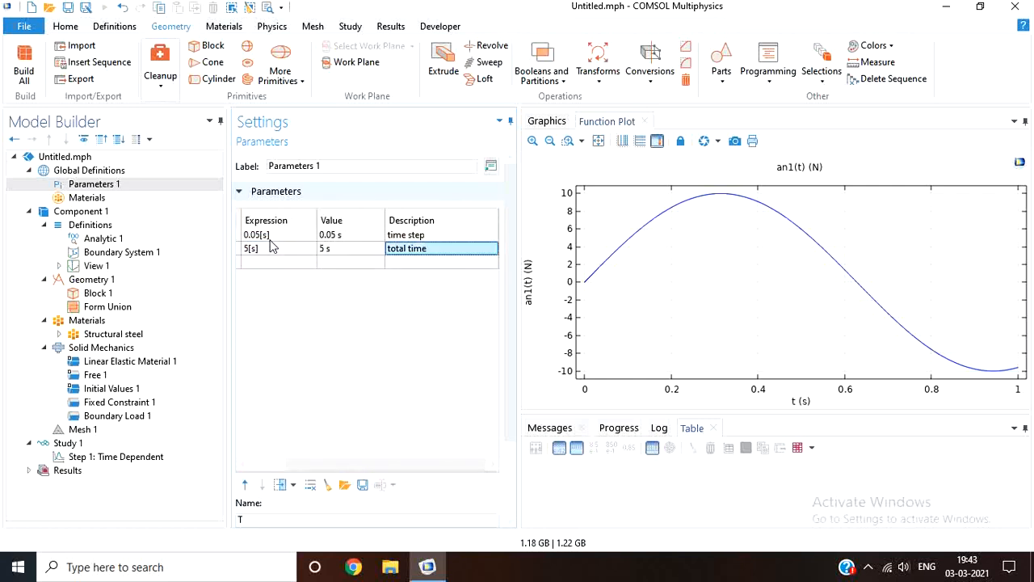
Set the upper plot limit of the analytic function's argument t to T and plot the function again.
{"action": "left_click", "coordinate": [137, 241]}
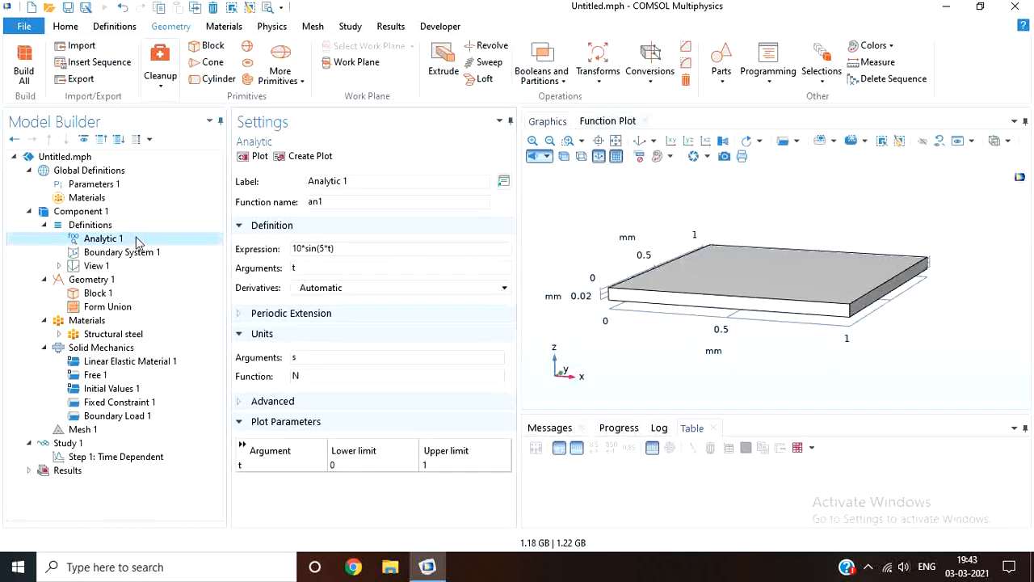
{"action": "left_click", "coordinate": [441, 467]}
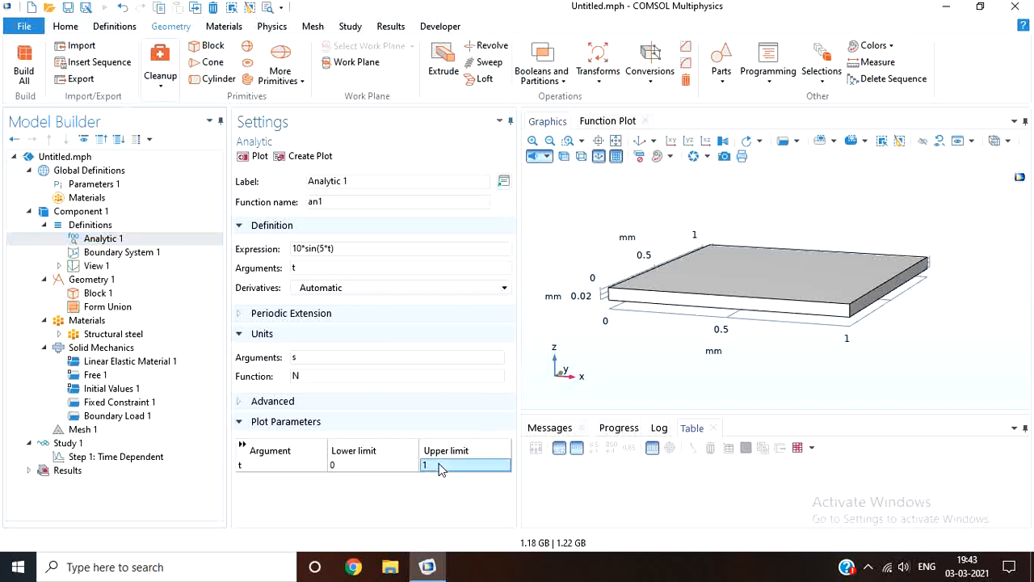
{"action": "type", "text": "T"}
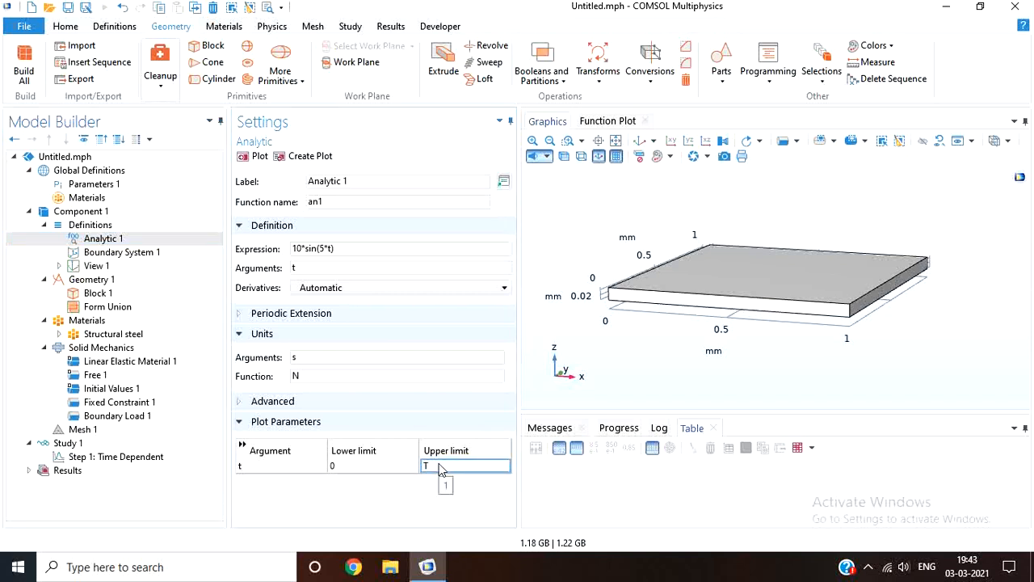
{"action": "left_click", "coordinate": [255, 156]}
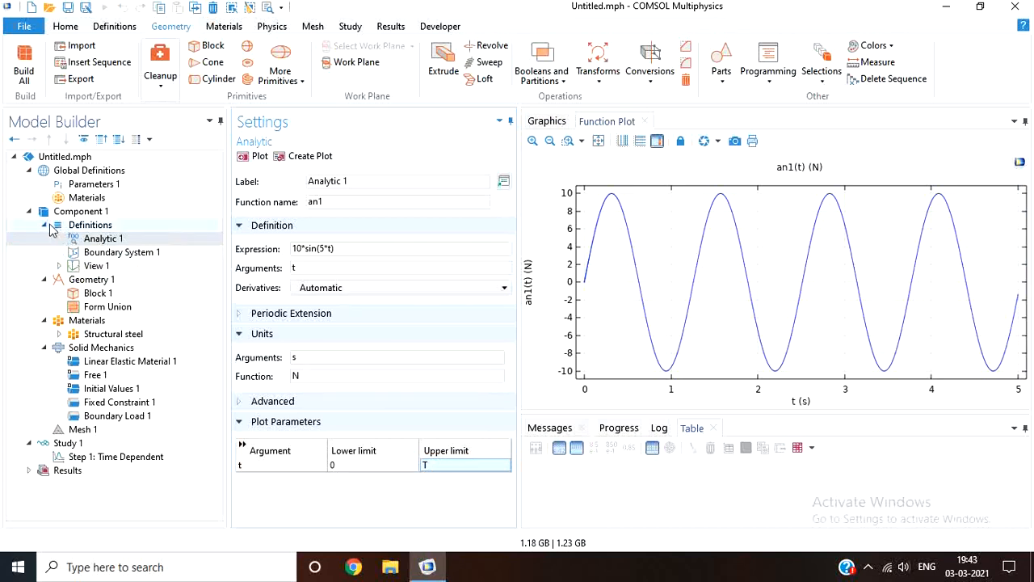
Add a Domain Point Probe to the component's definitions and place its point near the middle of the plate's loaded end face at x = 1 mm.
{"action": "left_click", "coordinate": [102, 227]}
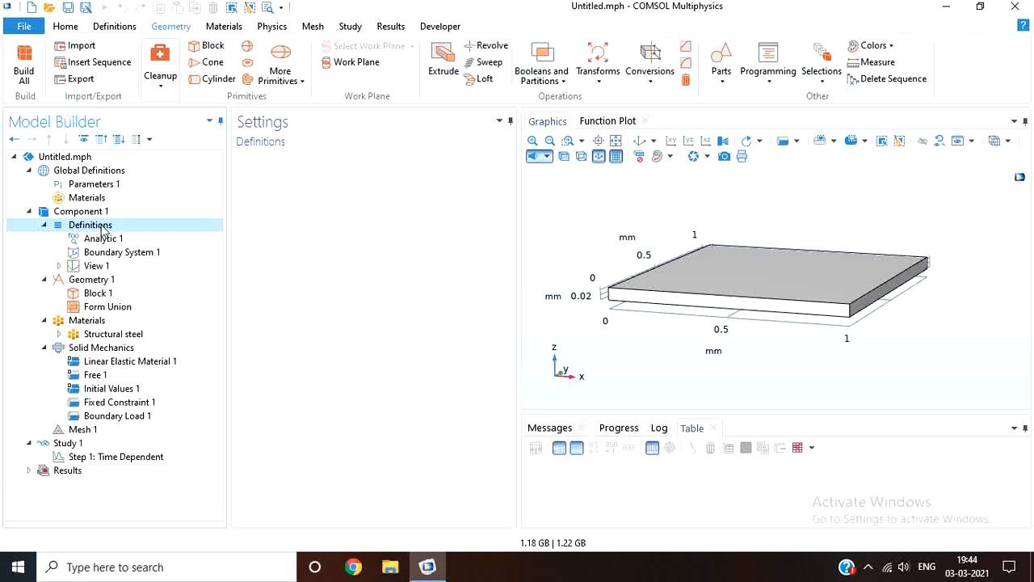
{"action": "right_click", "coordinate": [102, 230]}
{"action": "mouse_move", "coordinate": [178, 243]}
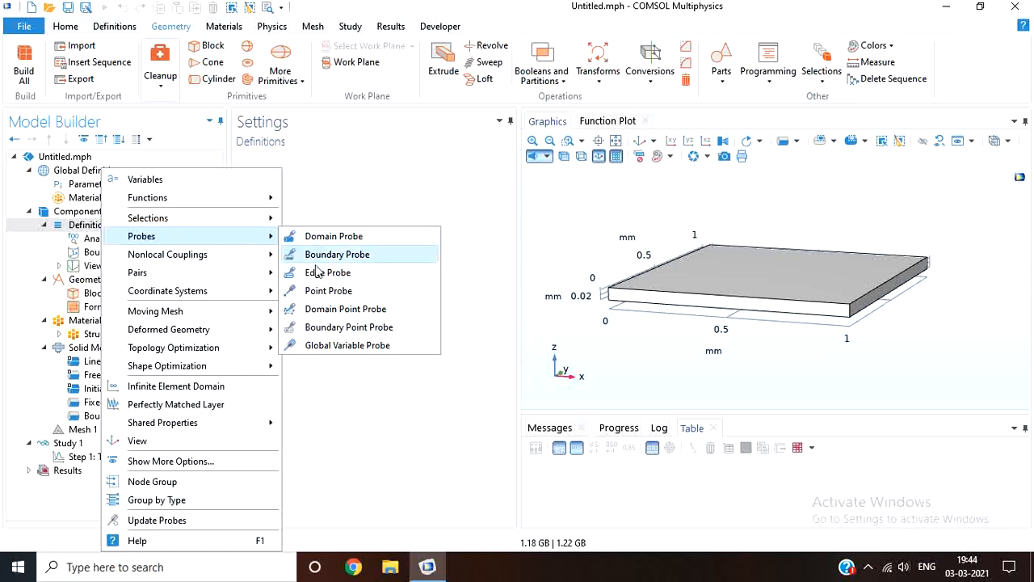
{"action": "left_click", "coordinate": [322, 317]}
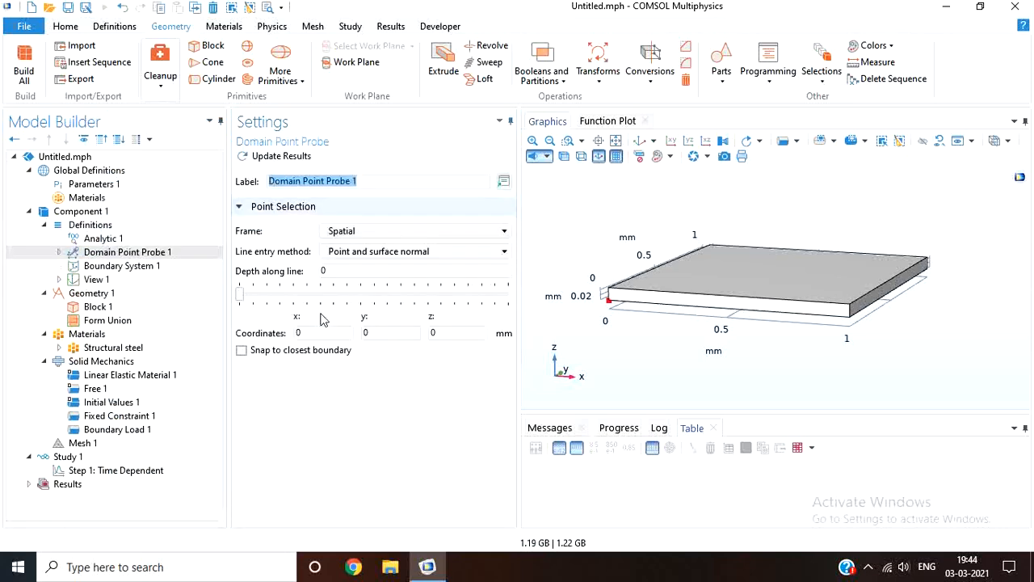
{"action": "left_click_drag", "start_coordinate": [683, 339], "coordinate": [651, 338]}
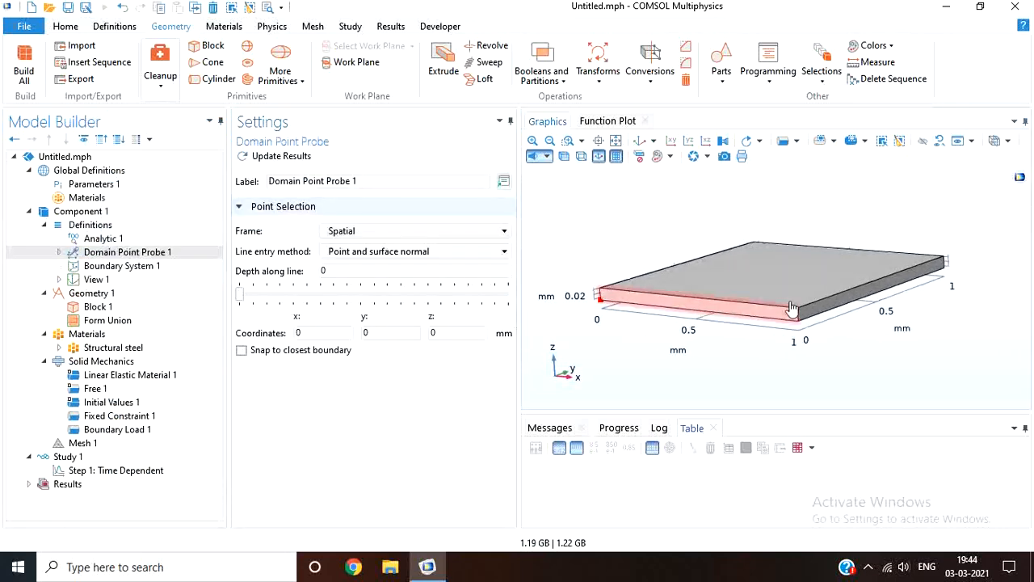
{"action": "left_click", "coordinate": [873, 290]}
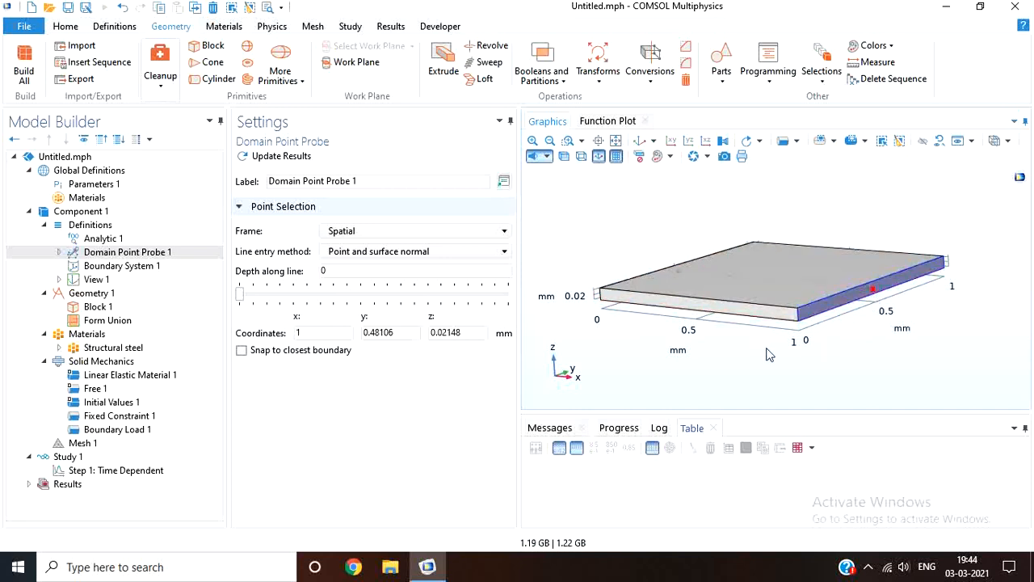
Set the domain point probe's y coordinate to 0.5 mm and its z coordinate to 0.025 mm.
{"action": "mouse_move", "coordinate": [769, 350]}
{"action": "left_mouse_down"}
{"action": "mouse_move", "coordinate": [840, 336]}
{"action": "mouse_move", "coordinate": [776, 337]}
{"action": "mouse_move", "coordinate": [778, 346]}
{"action": "left_mouse_up"}
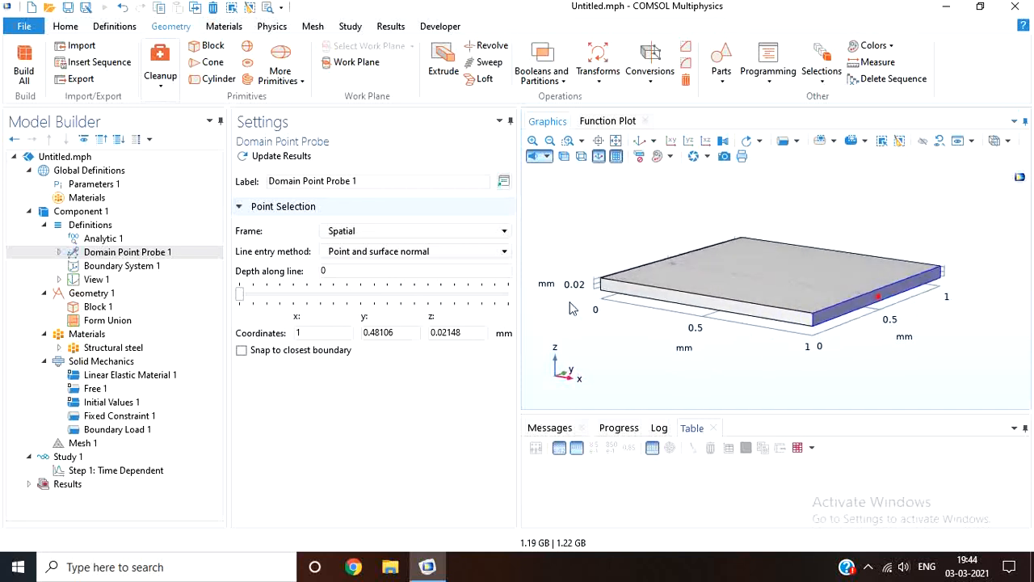
{"action": "left_click", "coordinate": [393, 334]}
{"action": "type", "text": "06"}
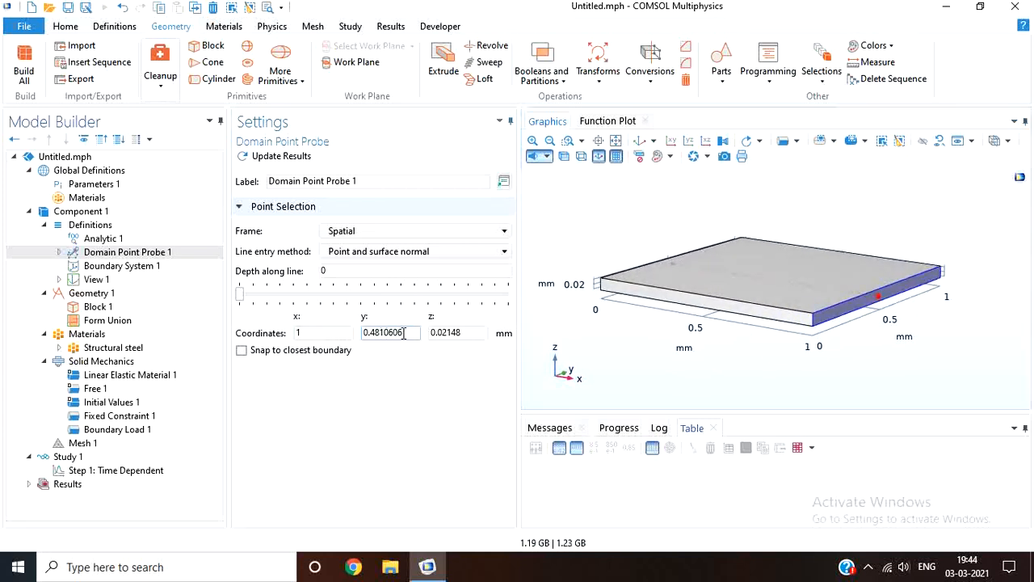
{"action": "key", "text": "ctrl+a"}
{"action": "type", "text": "0.5"}
{"action": "key", "text": "Tab"}
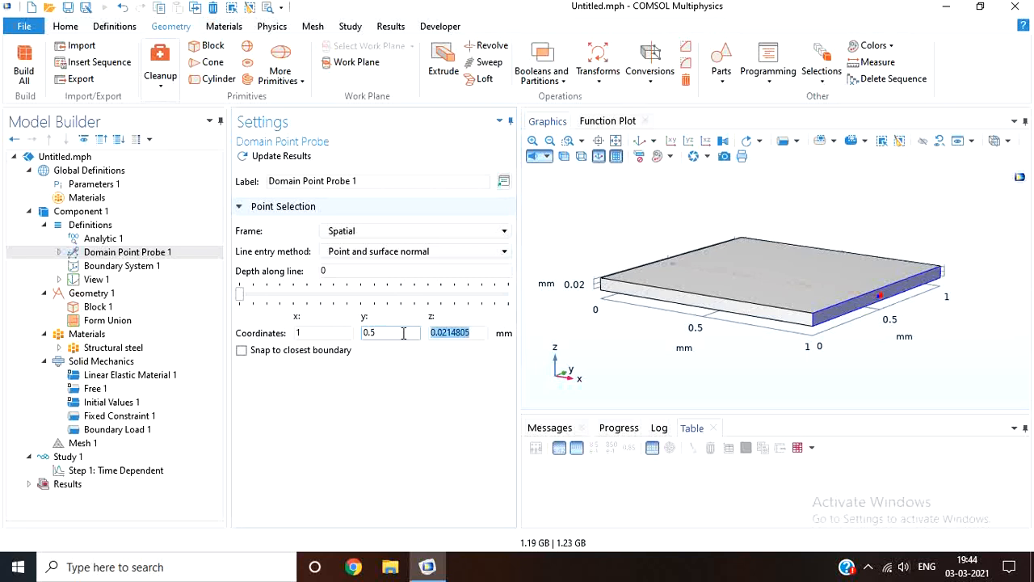
{"action": "type", "text": "0"}
{"action": "key", "text": "Tab"}
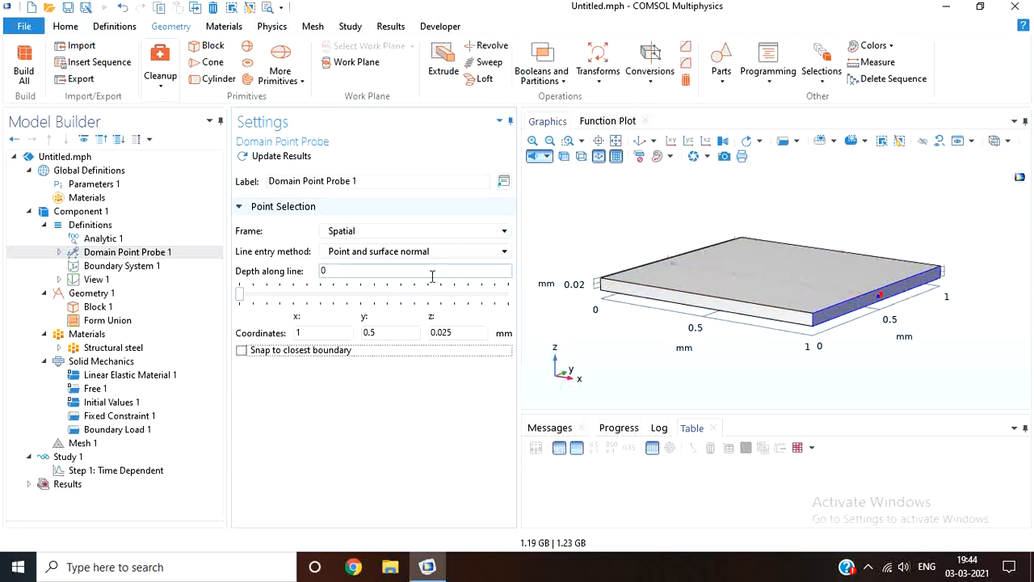
{"action": "left_click", "coordinate": [72, 256]}
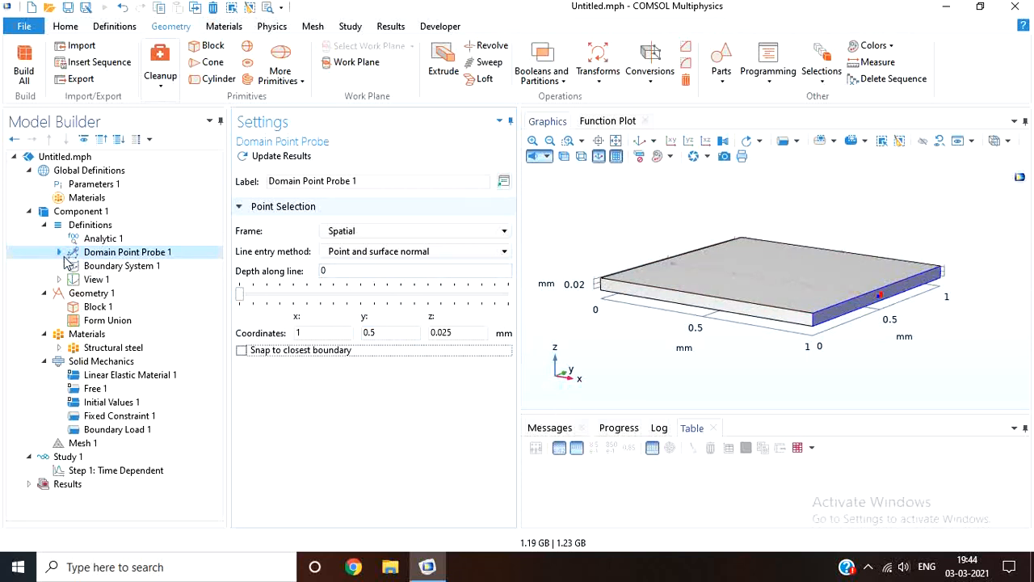
Set the point probe expression of the domain point probe to w, the Z component of the displacement field.
{"action": "left_click", "coordinate": [58, 252]}
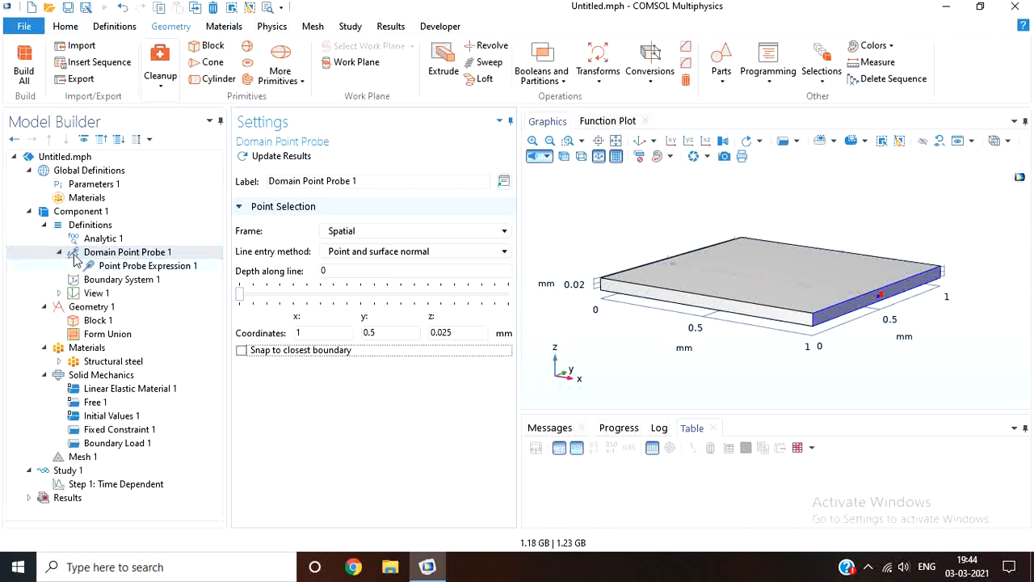
{"action": "left_click", "coordinate": [102, 269]}
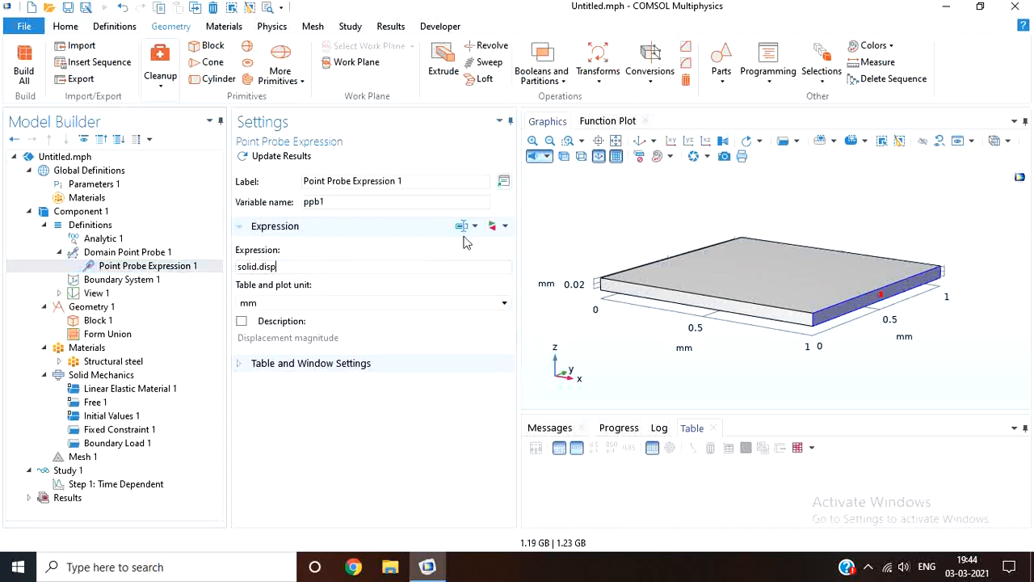
{"action": "left_click", "coordinate": [505, 226]}
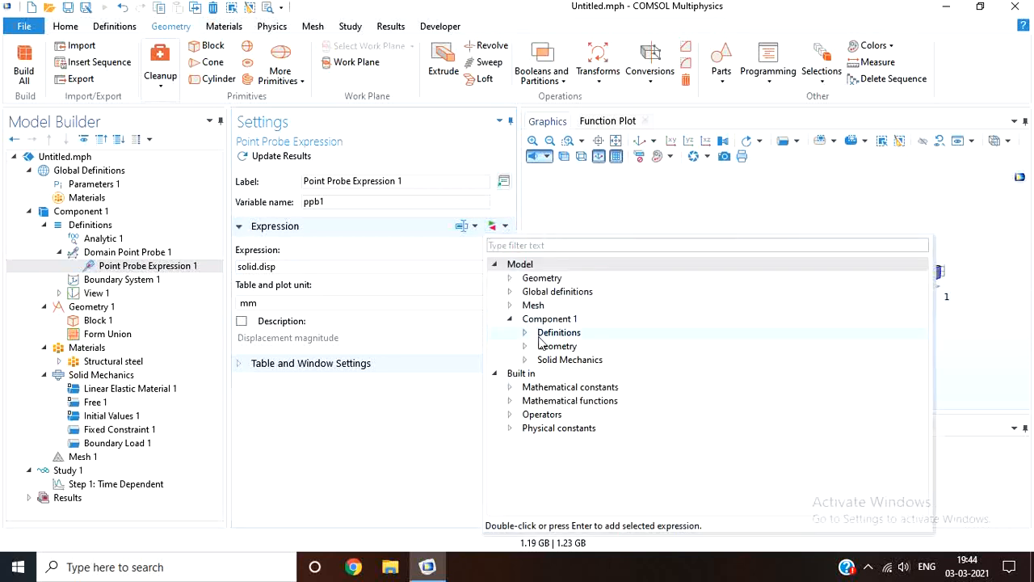
{"action": "left_click", "coordinate": [525, 360]}
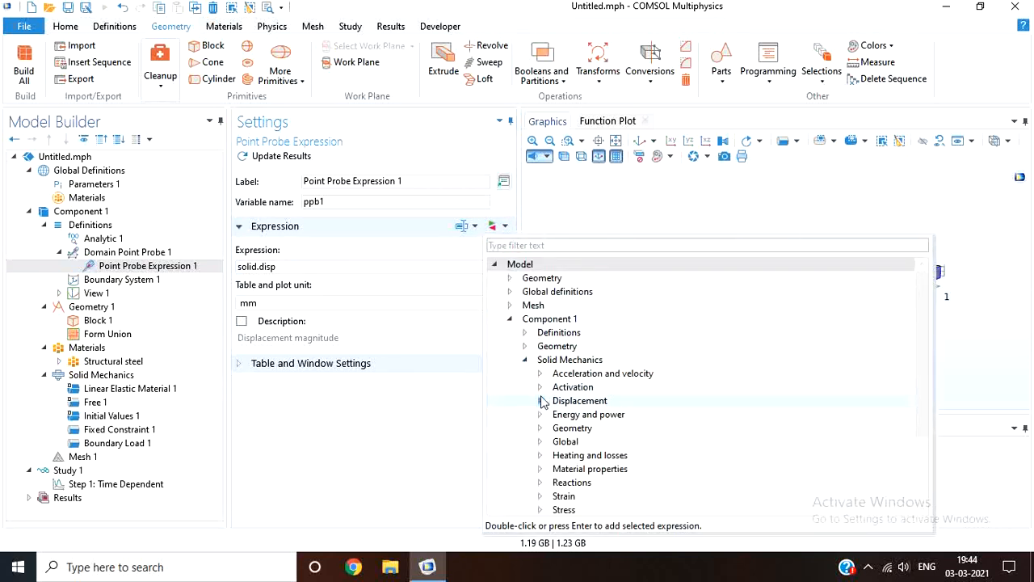
{"action": "left_click", "coordinate": [541, 402]}
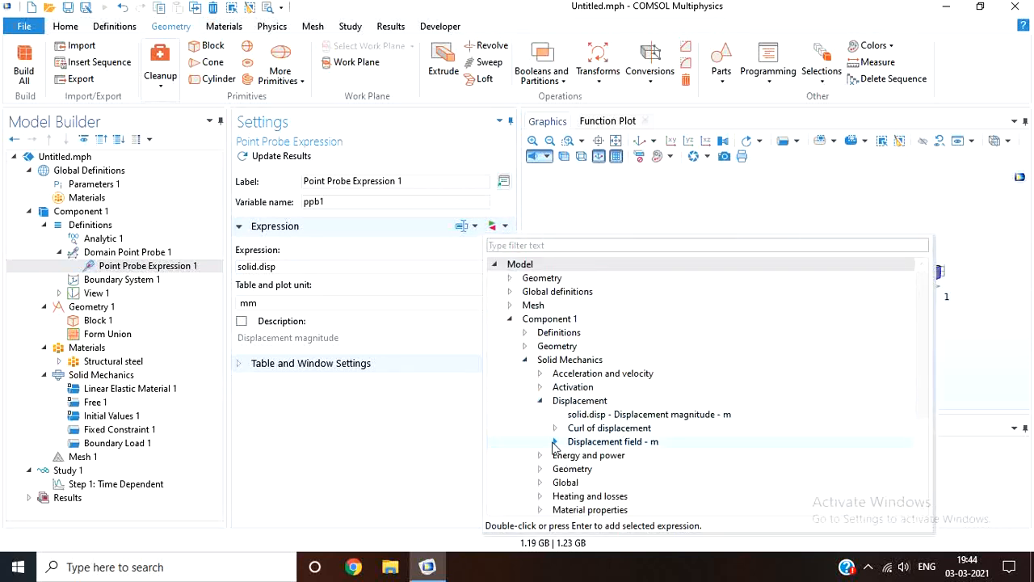
{"action": "left_click", "coordinate": [555, 442]}
{"action": "double_click", "coordinate": [597, 484]}
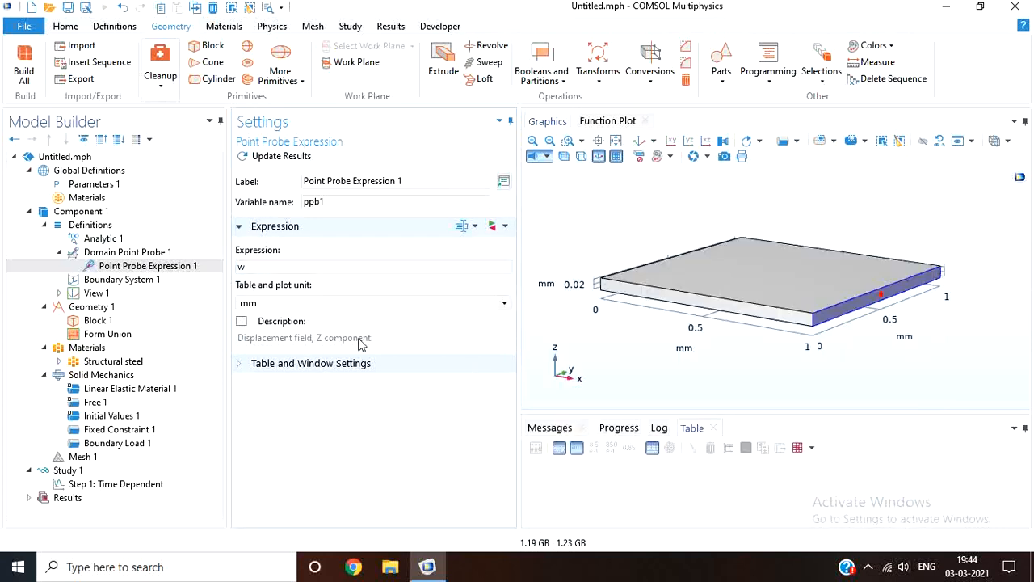
{"action": "left_click_drag", "start_coordinate": [626, 360], "coordinate": [662, 348]}
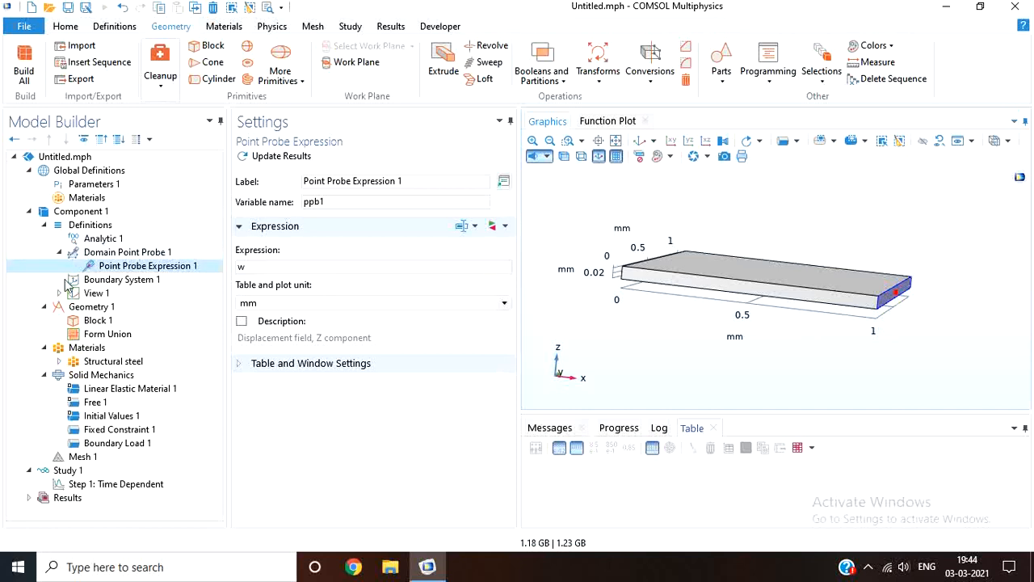
Check the boundary load's force definition and plot the analytic load function 10*sin(5*t) again.
{"action": "left_click", "coordinate": [117, 444]}
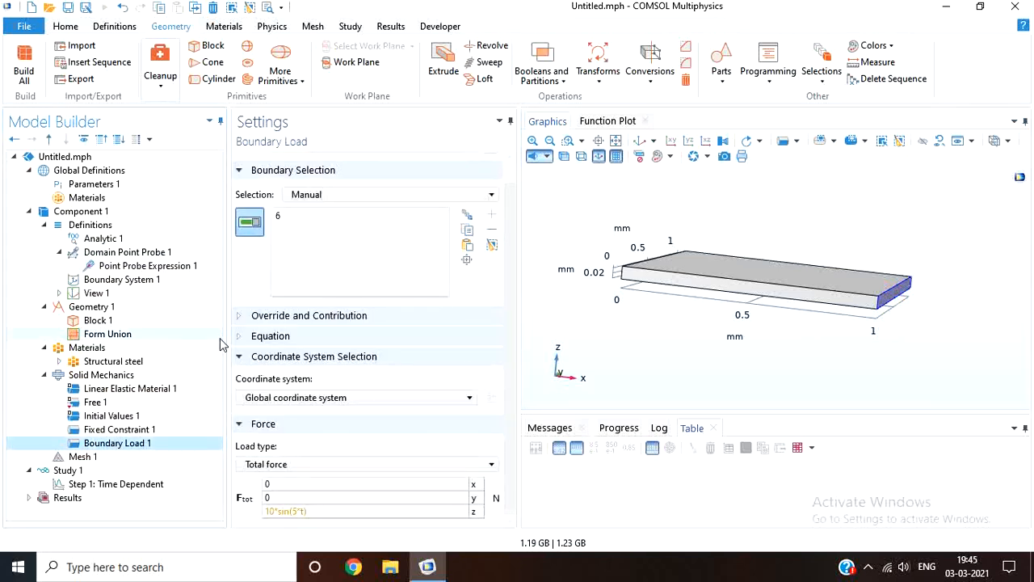
{"action": "left_click", "coordinate": [121, 239]}
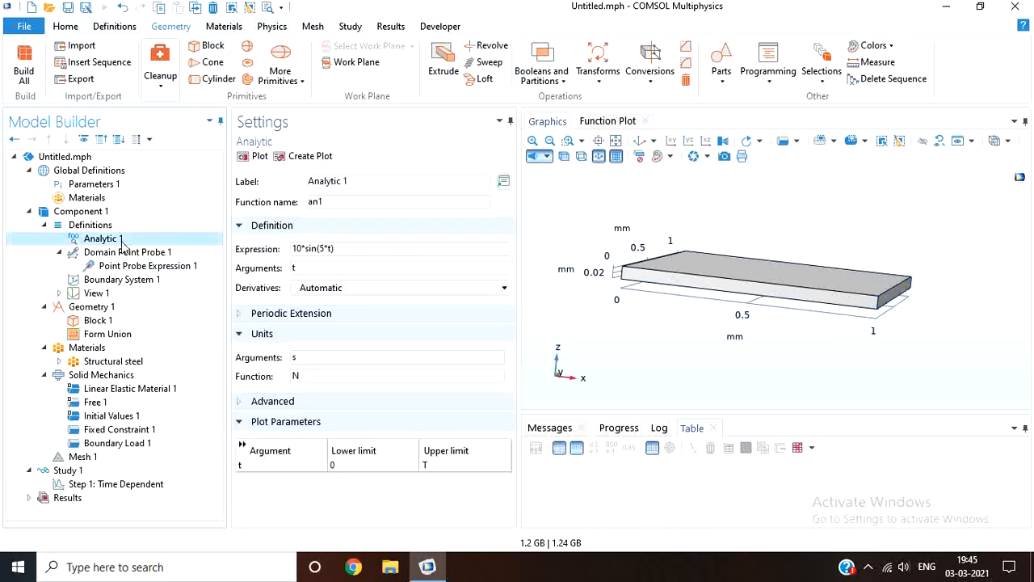
{"action": "left_click", "coordinate": [250, 160]}
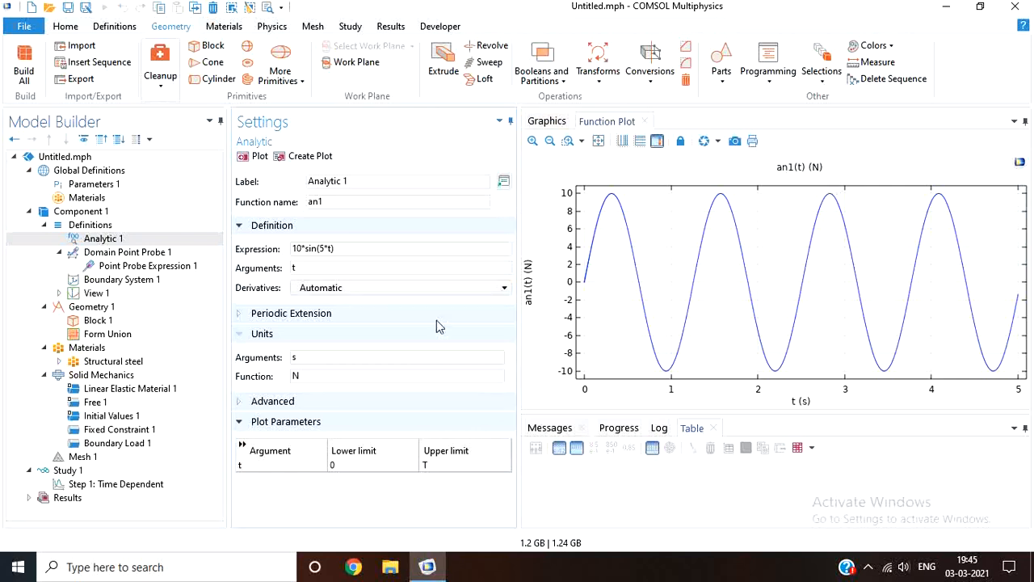
Set the z component of the boundary load's total force to an1(t).
{"action": "left_click", "coordinate": [117, 443]}
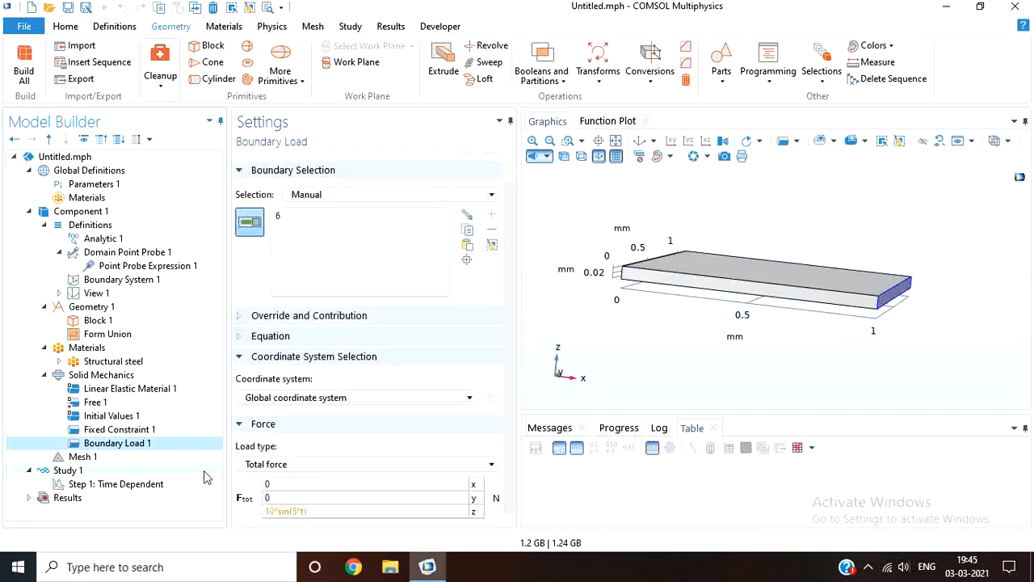
{"action": "double_click", "coordinate": [288, 512]}
{"action": "type", "text": "10*sin(5*t)"}
{"action": "key", "text": "ctrl+a"}
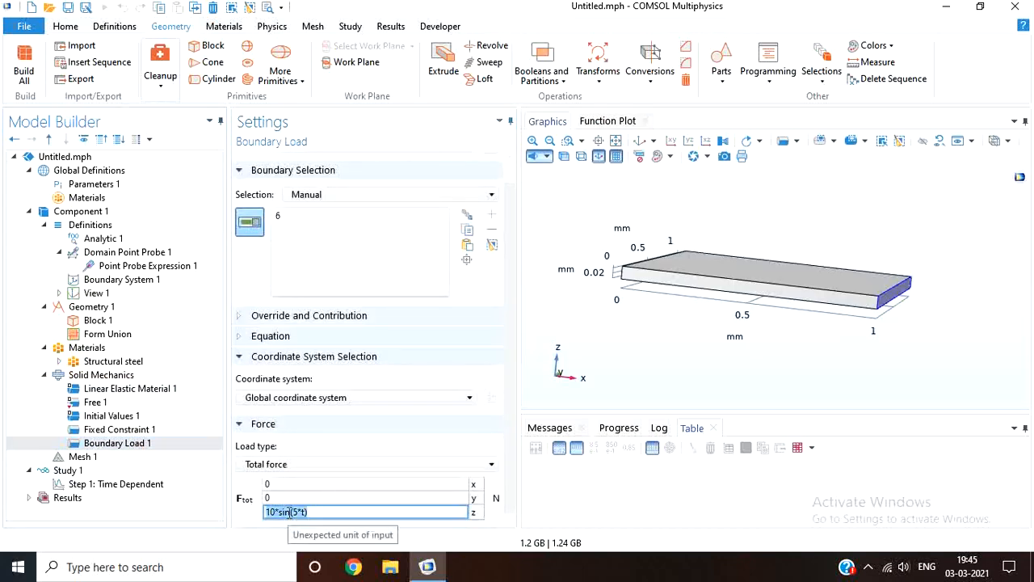
{"action": "type", "text": "an1("}
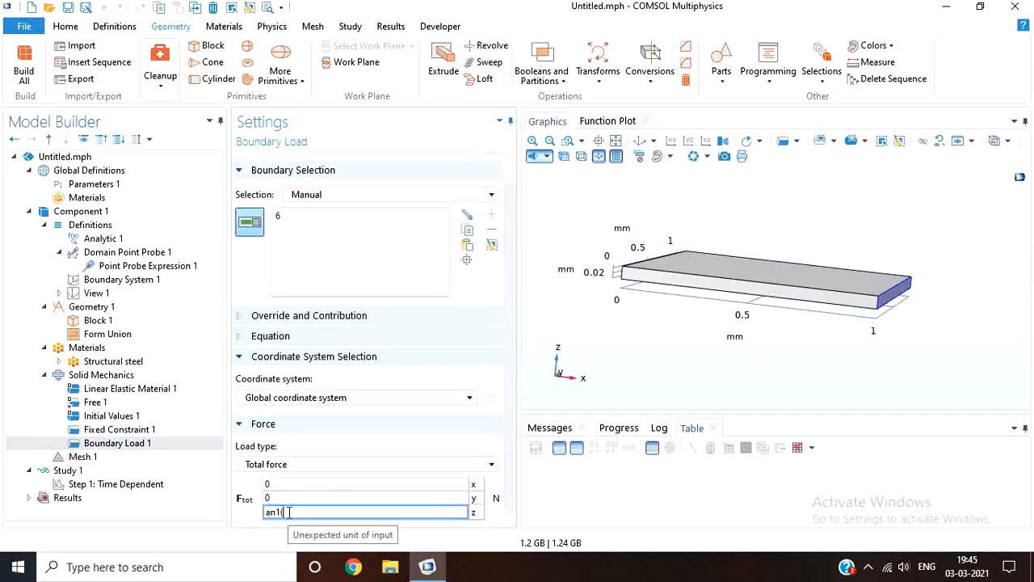
{"action": "type", "text": "t)"}
{"action": "key", "text": "ctrl+a"}
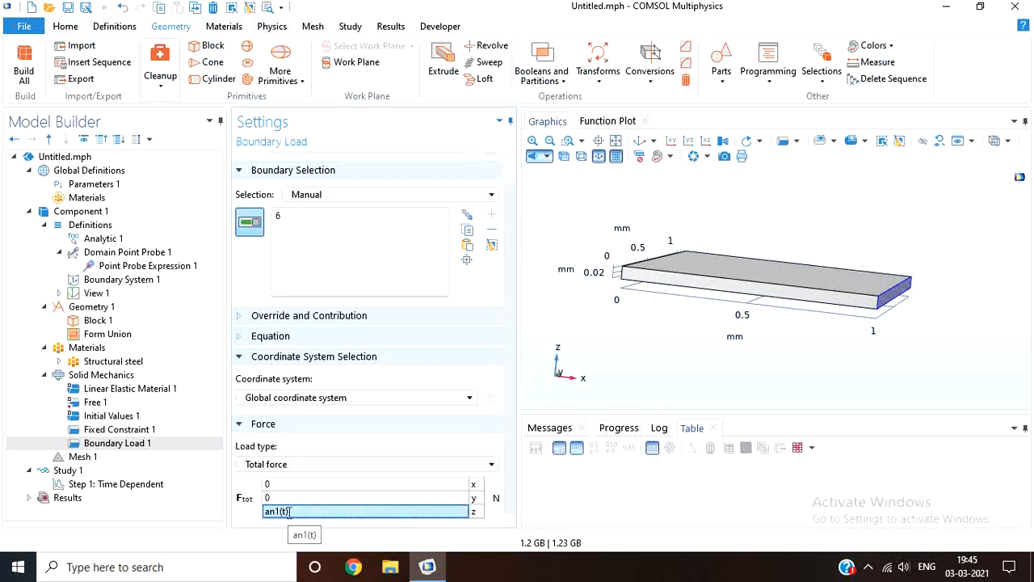
Build the physics-controlled mesh with Normal element size.
{"action": "left_click", "coordinate": [103, 458]}
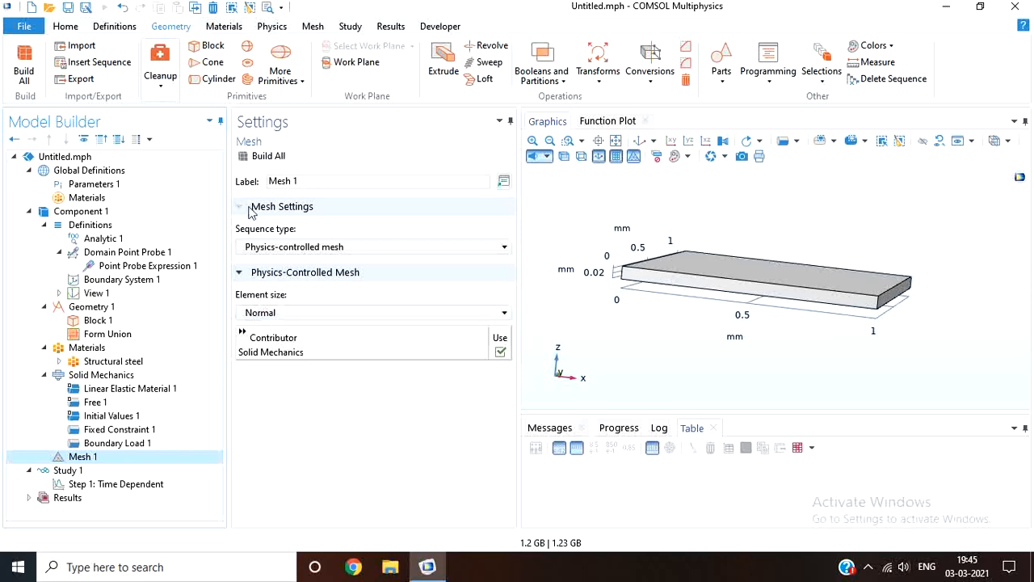
{"action": "left_click", "coordinate": [277, 156]}
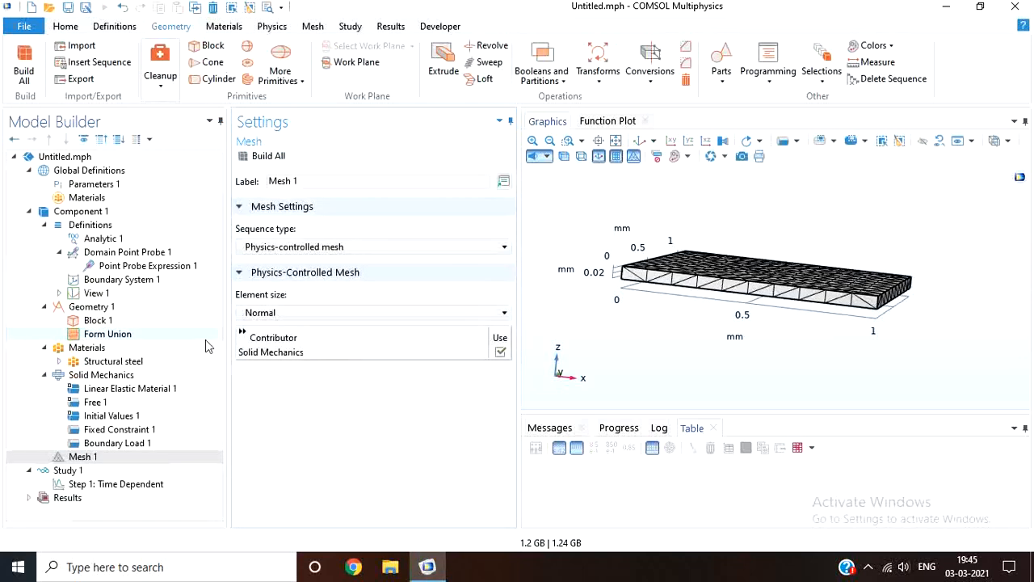
Set the output times of the Time Dependent study step to range(0,dt,T).
{"action": "left_click", "coordinate": [115, 486]}
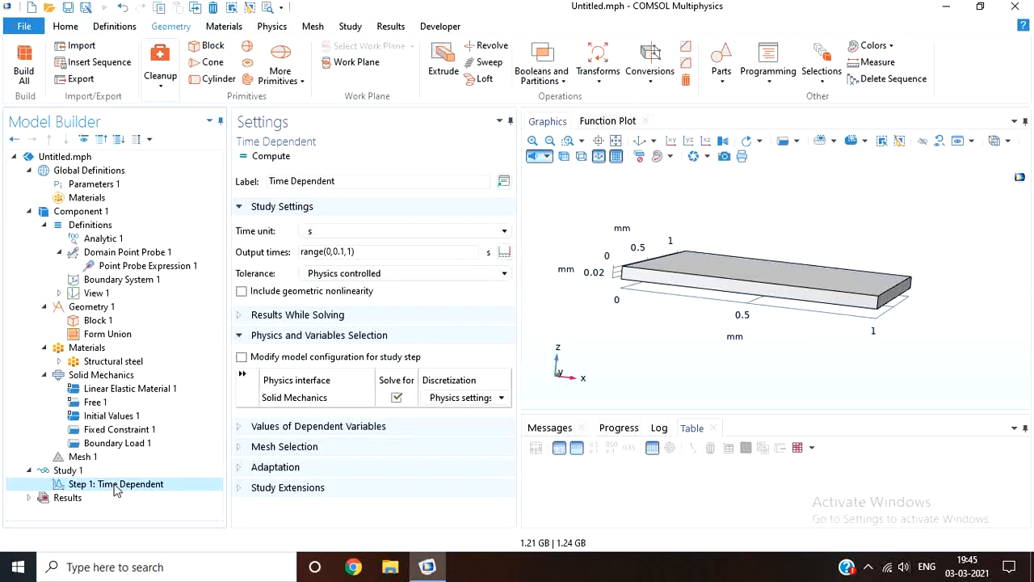
{"action": "left_click", "coordinate": [343, 251]}
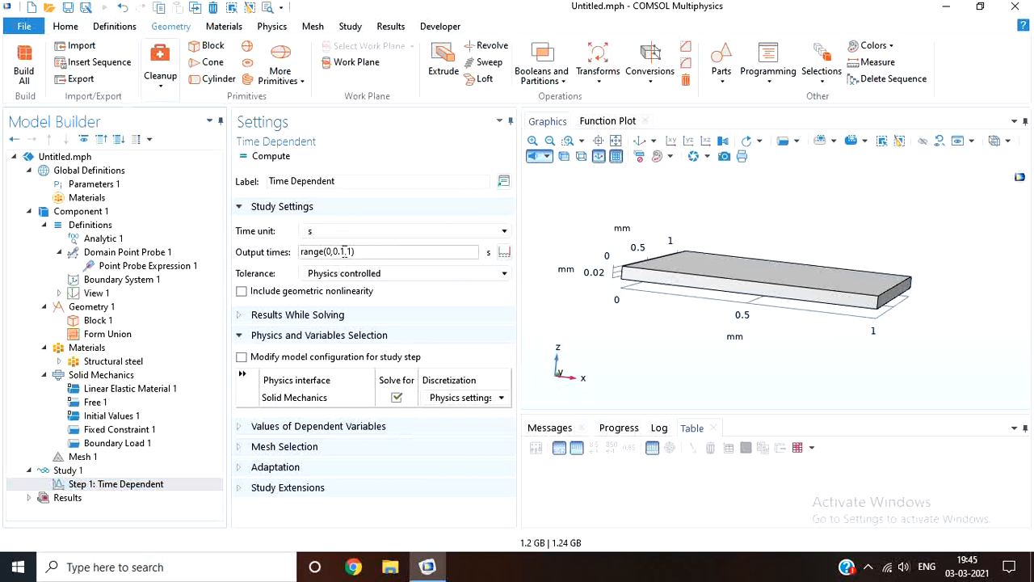
{"action": "key", "text": "BackSpace"}
{"action": "key", "text": "BackSpace"}
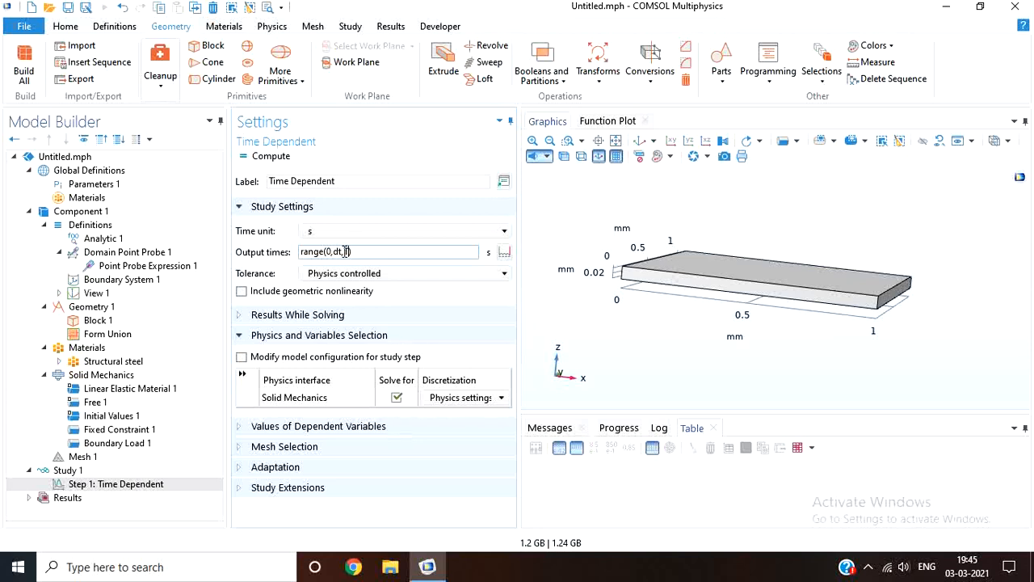
Generate the default solver configuration for Study 1.
{"action": "left_click", "coordinate": [83, 471]}
{"action": "right_click", "coordinate": [84, 474]}
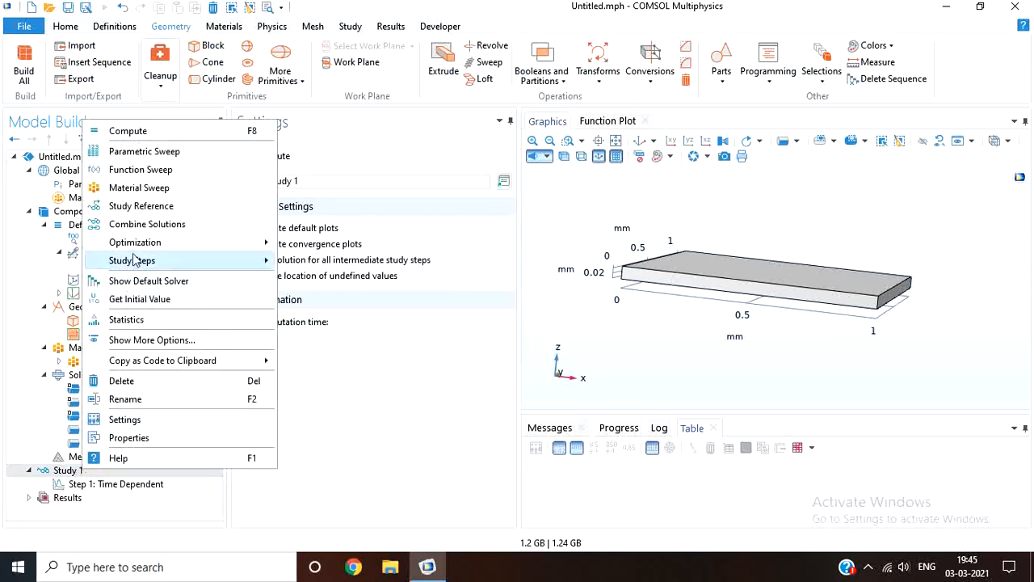
{"action": "left_click", "coordinate": [137, 285]}
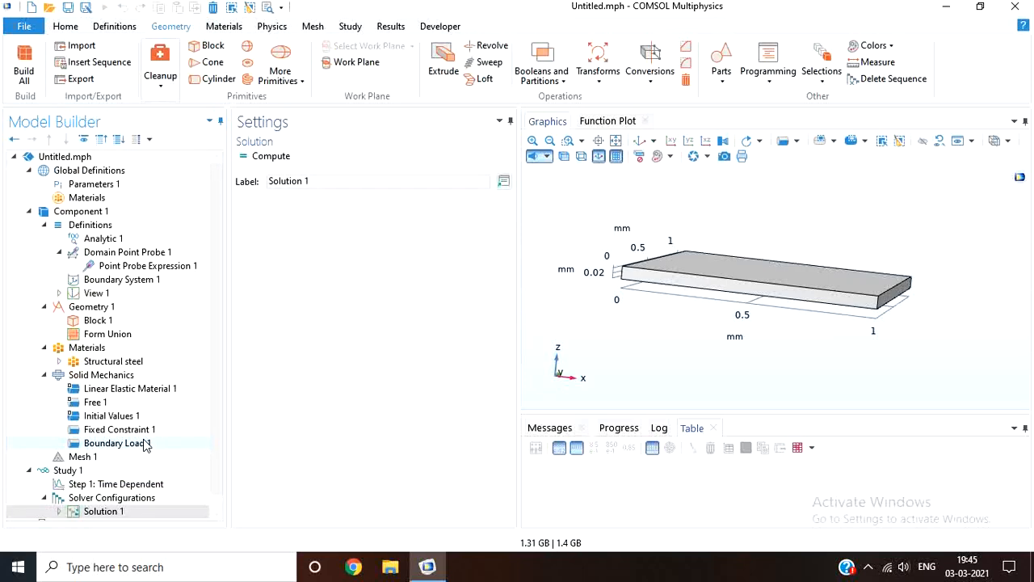
Set the steps taken by Time-Dependent Solver 1 to Manual with a time step of dt.
{"action": "scroll", "coordinate": [220, 477], "scroll_direction": "down", "scroll_amount": 1}
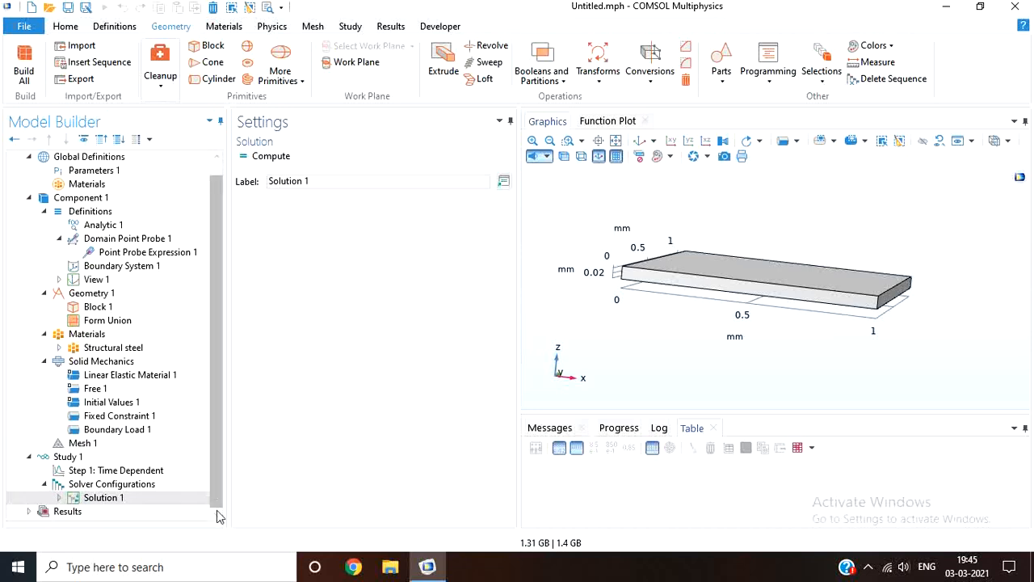
{"action": "left_click", "coordinate": [58, 498]}
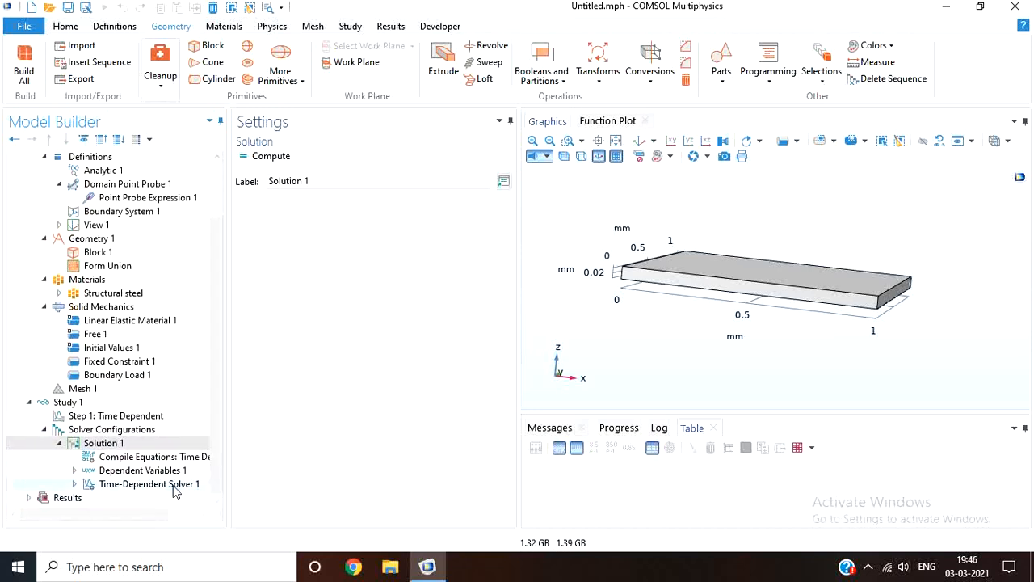
{"action": "left_click", "coordinate": [173, 485]}
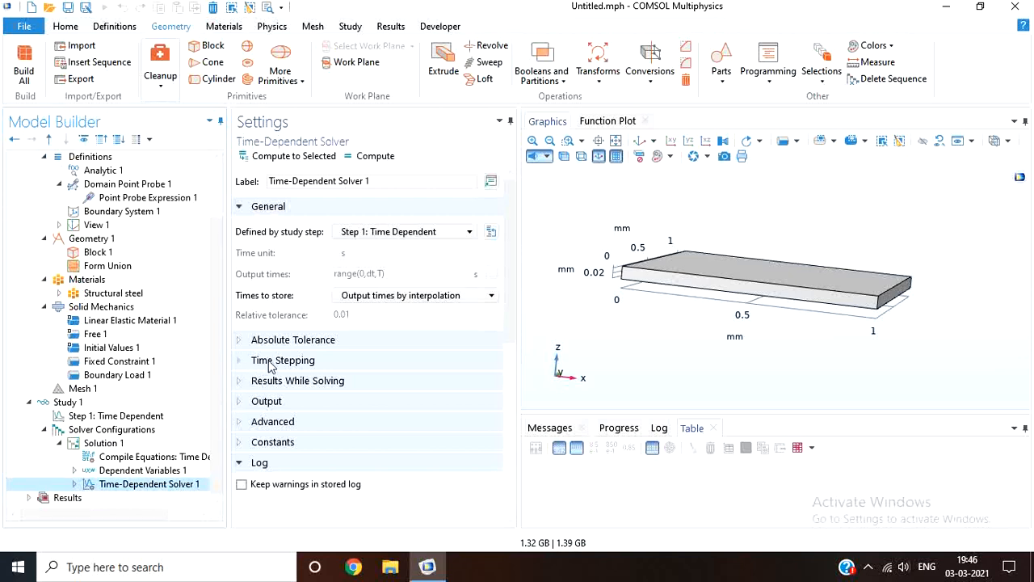
{"action": "left_click", "coordinate": [272, 363]}
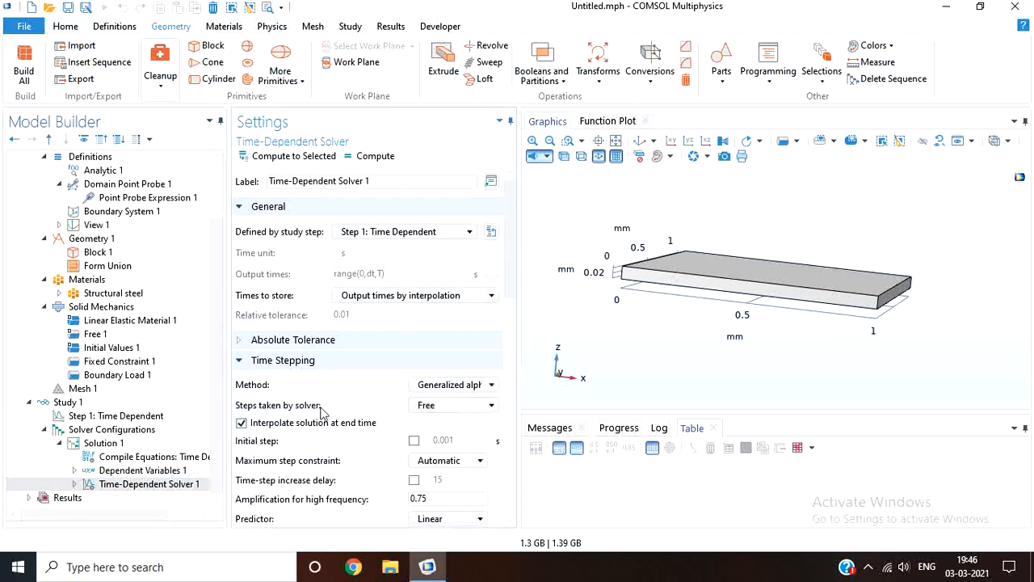
{"action": "left_click", "coordinate": [433, 408]}
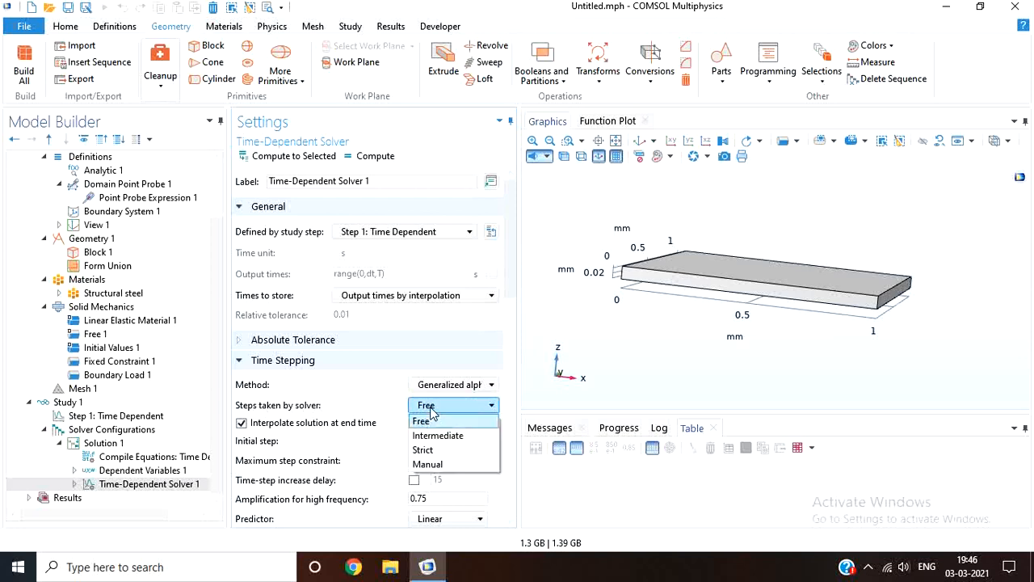
{"action": "left_click", "coordinate": [429, 464]}
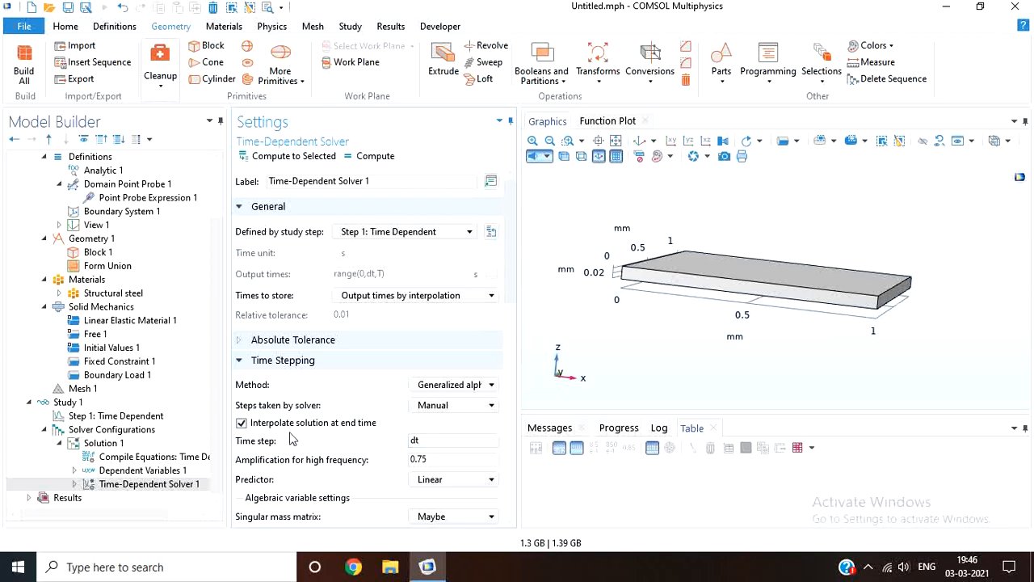
Compute Study 1 and view the probe plot of the Z displacement over time.
{"action": "left_click", "coordinate": [81, 403]}
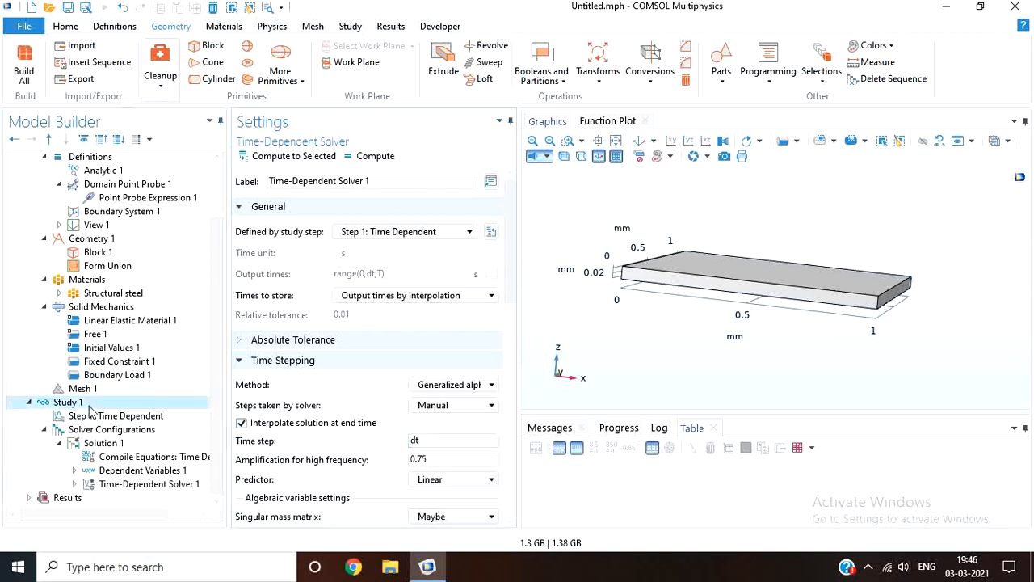
{"action": "left_click", "coordinate": [272, 157]}
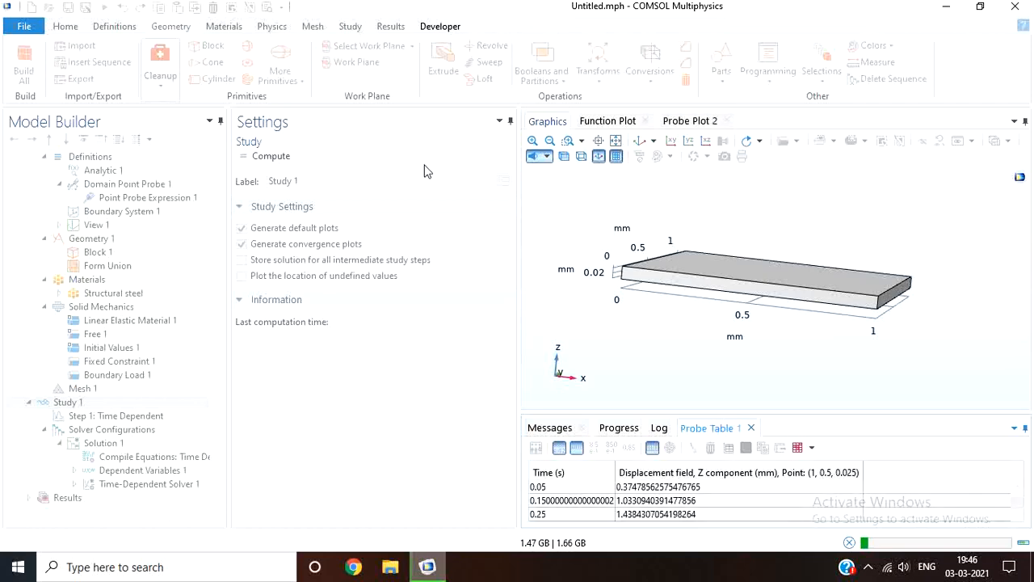
{"action": "left_click", "coordinate": [692, 122]}
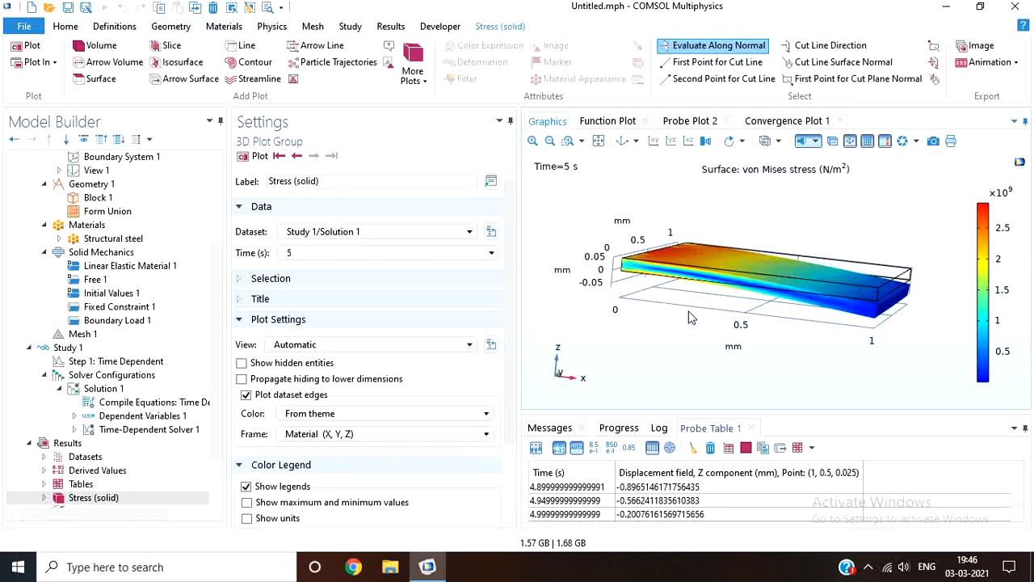
{"action": "left_click", "coordinate": [677, 121]}
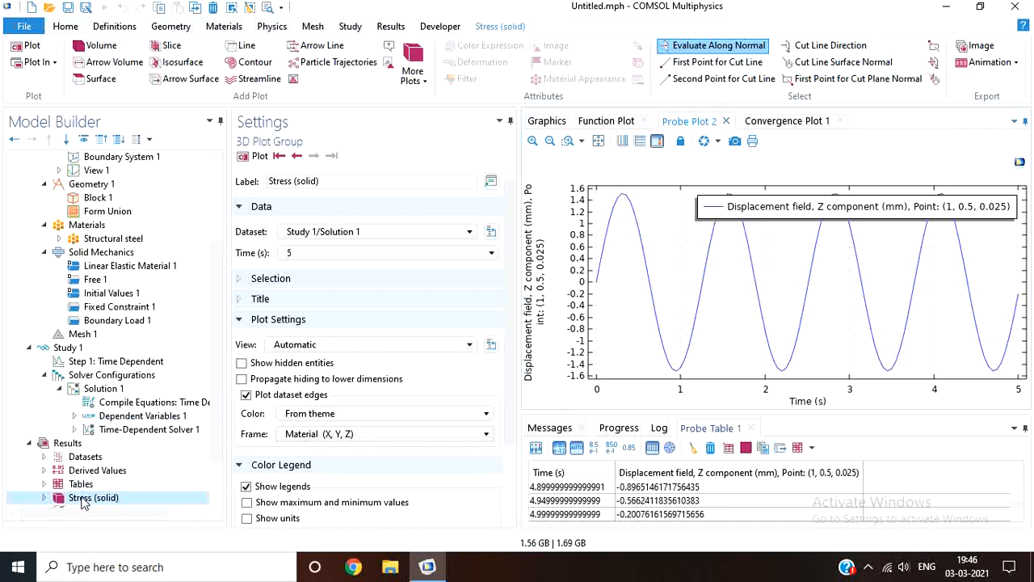
Show the von Mises stress plot of the plate and create a Player animation of Stress (solid).
{"action": "left_click", "coordinate": [545, 121]}
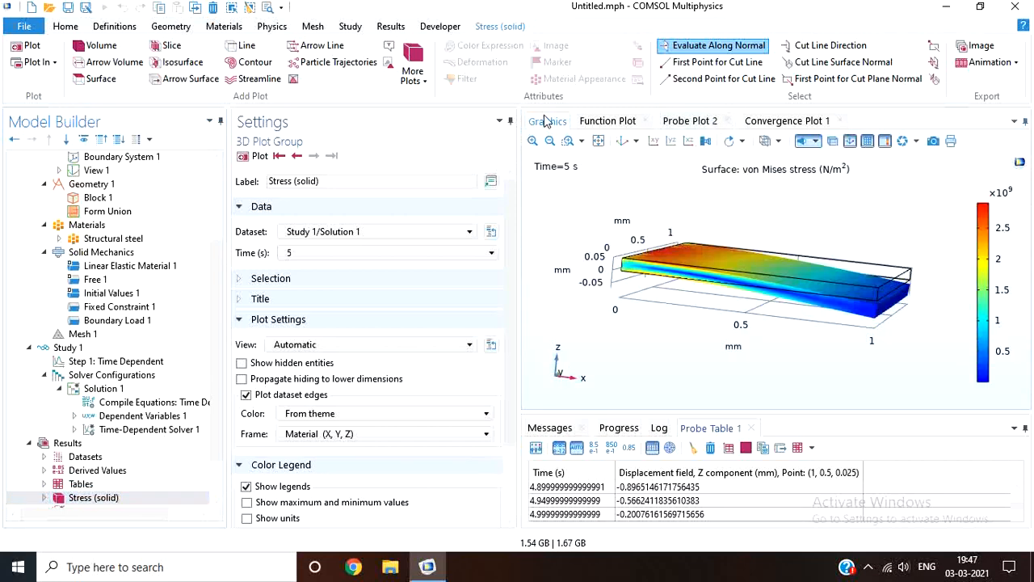
{"action": "mouse_move", "coordinate": [662, 313]}
{"action": "left_mouse_down"}
{"action": "mouse_move", "coordinate": [671, 345]}
{"action": "mouse_move", "coordinate": [673, 320]}
{"action": "left_mouse_up"}
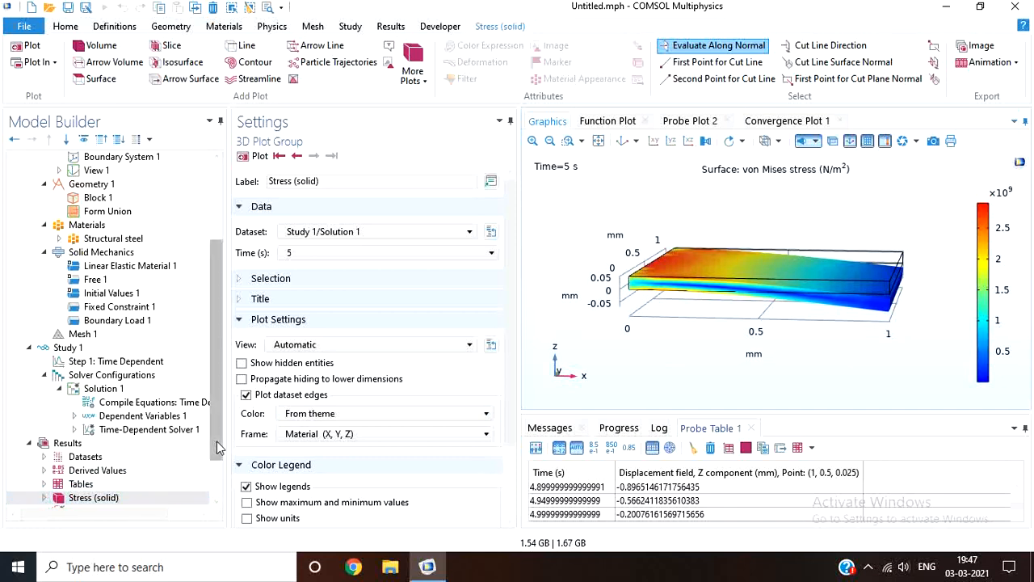
{"action": "scroll", "coordinate": [218, 501], "scroll_direction": "down", "scroll_amount": 2}
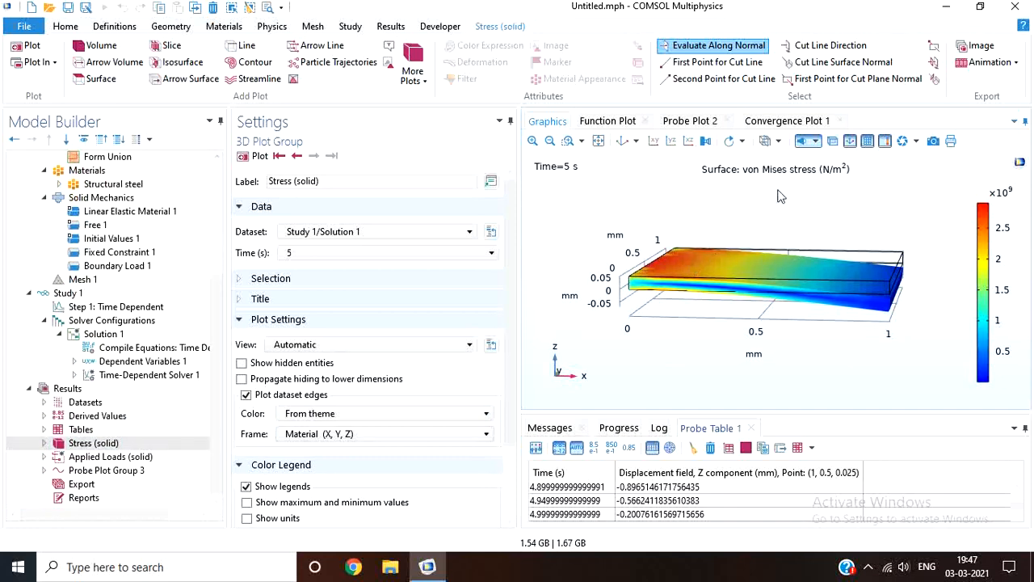
{"action": "left_click", "coordinate": [1010, 64]}
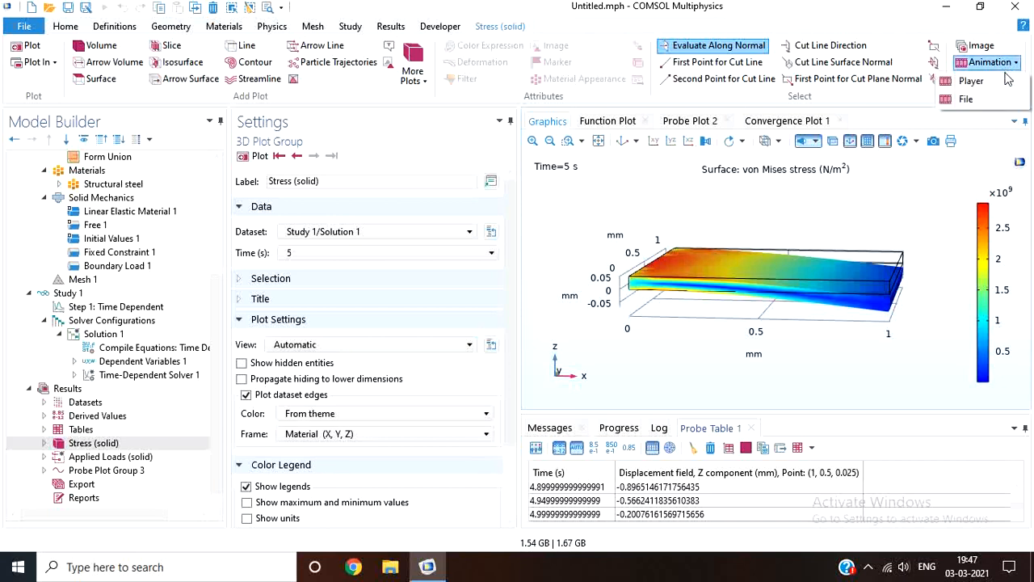
{"action": "left_click", "coordinate": [911, 225]}
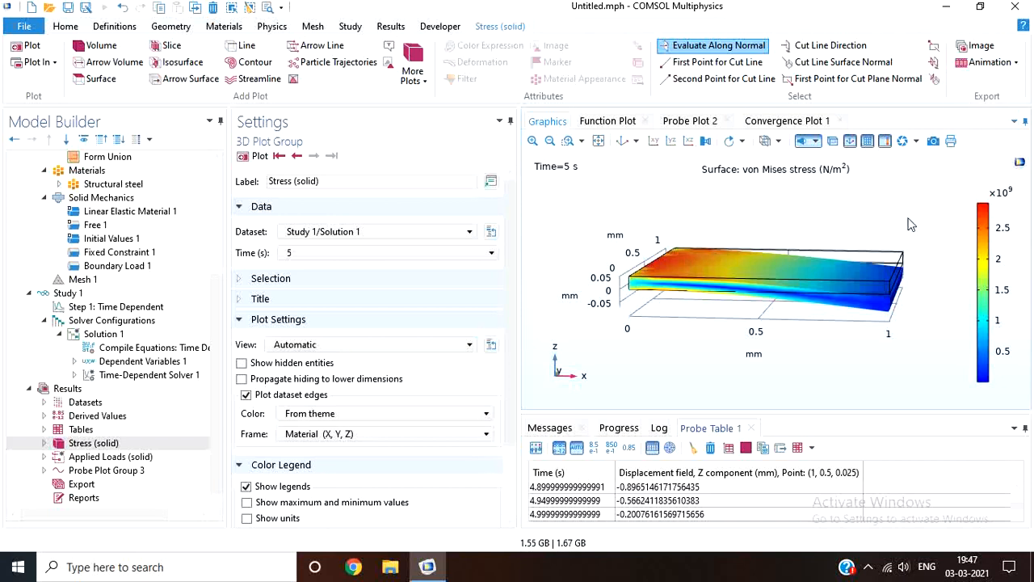
{"action": "left_click", "coordinate": [993, 62]}
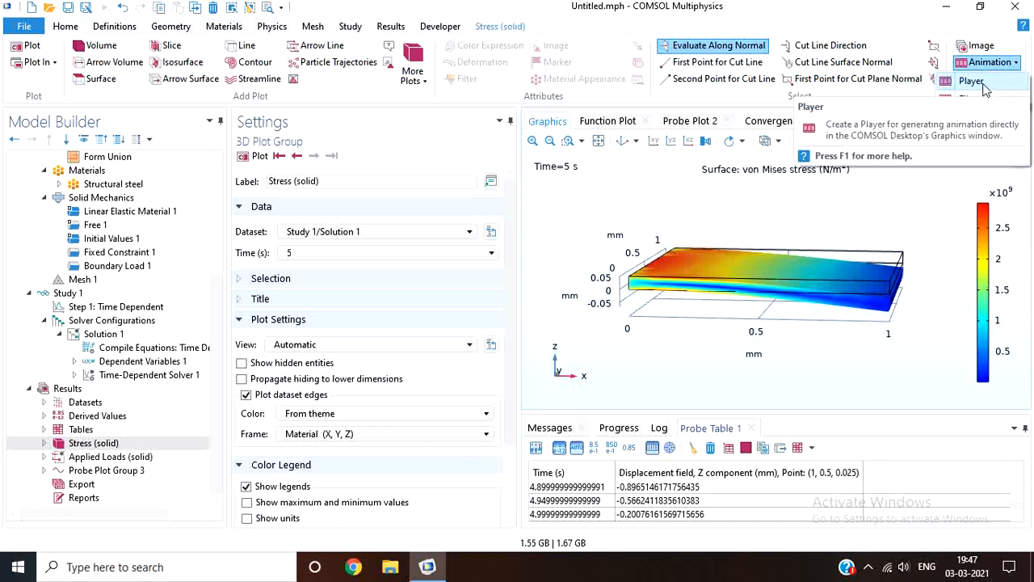
{"action": "left_click", "coordinate": [983, 86]}
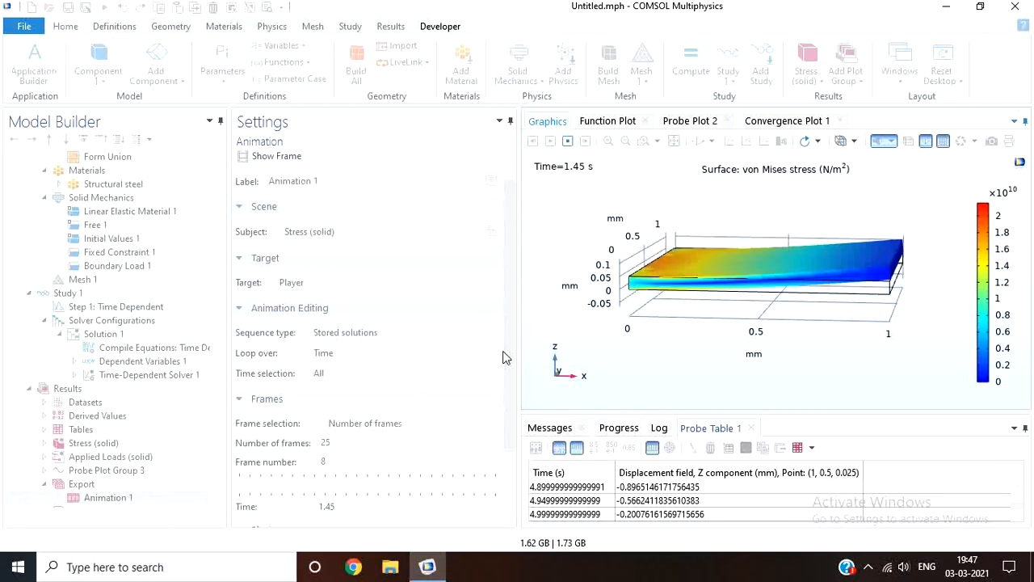
Play the stress animation to examine how the plate deforms over time.
{"action": "left_click_drag", "start_coordinate": [686, 323], "coordinate": [696, 327]}
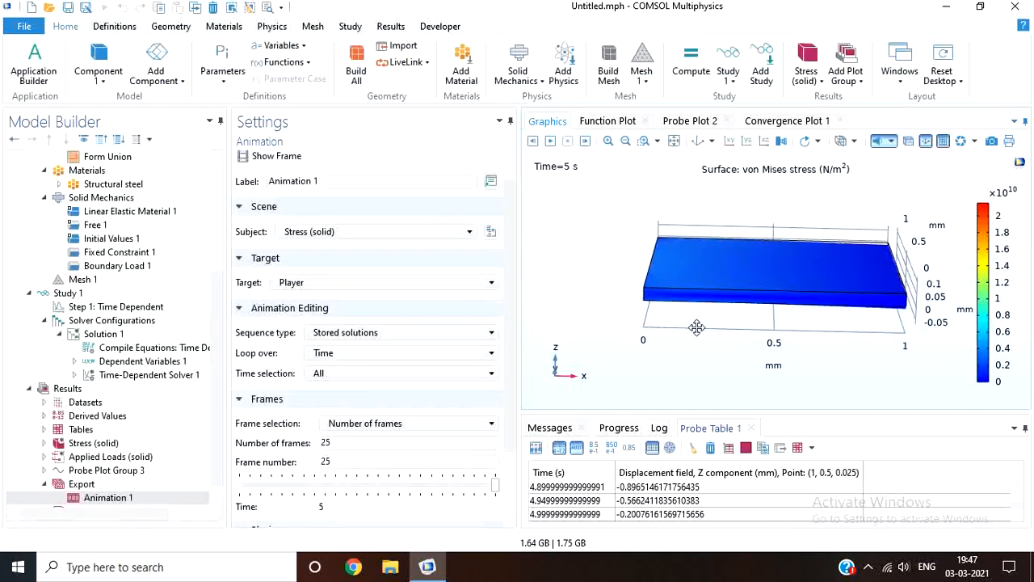
{"action": "left_click", "coordinate": [549, 141]}
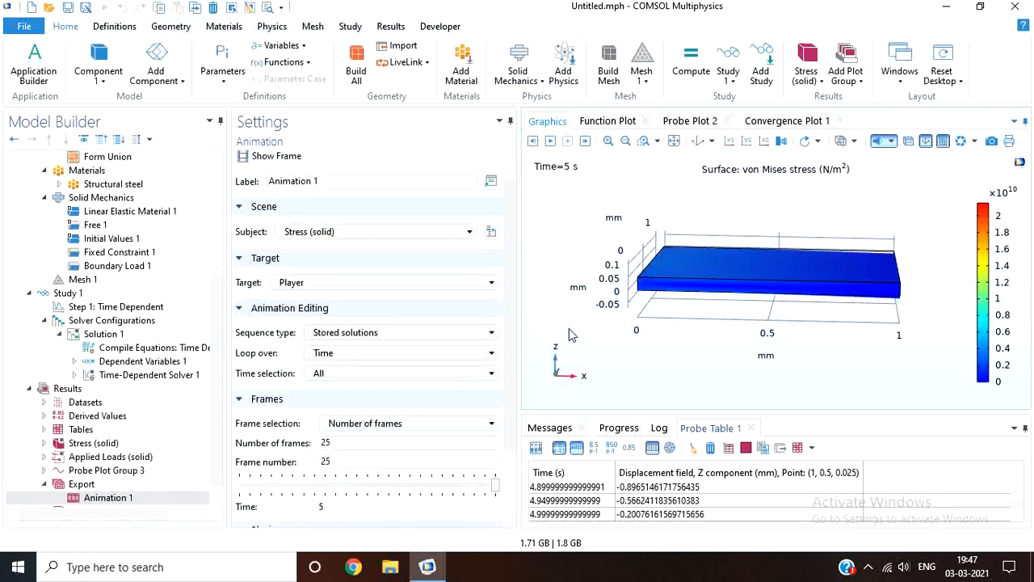
{"action": "scroll", "coordinate": [214, 417], "scroll_direction": "down", "scroll_amount": 1}
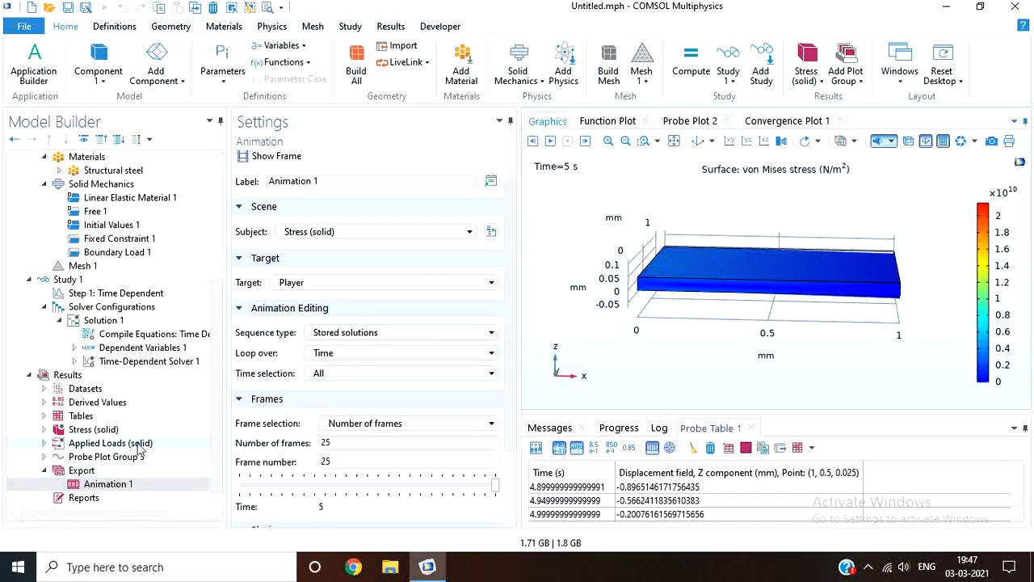
{"action": "left_click", "coordinate": [550, 141]}
Delete all solver configurations of Study 1.
{"action": "left_click_drag", "start_coordinate": [219, 307], "coordinate": [216, 268]}
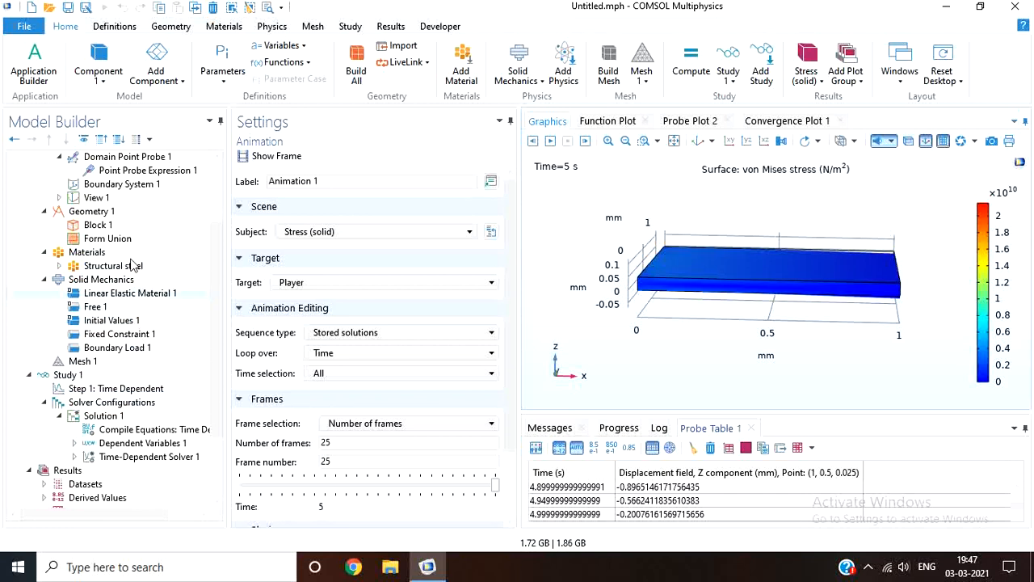
{"action": "left_click", "coordinate": [121, 405]}
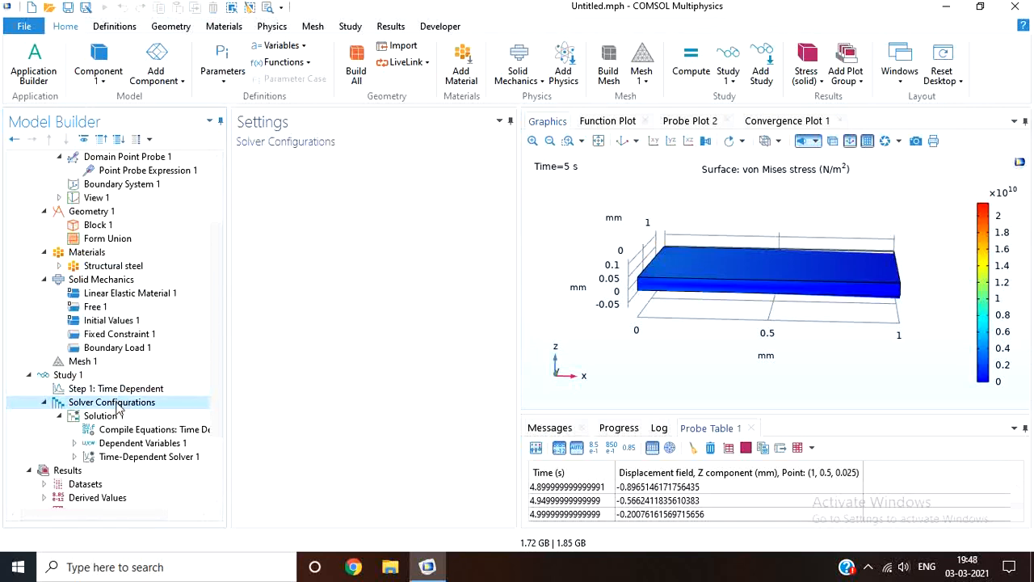
{"action": "right_click", "coordinate": [118, 408]}
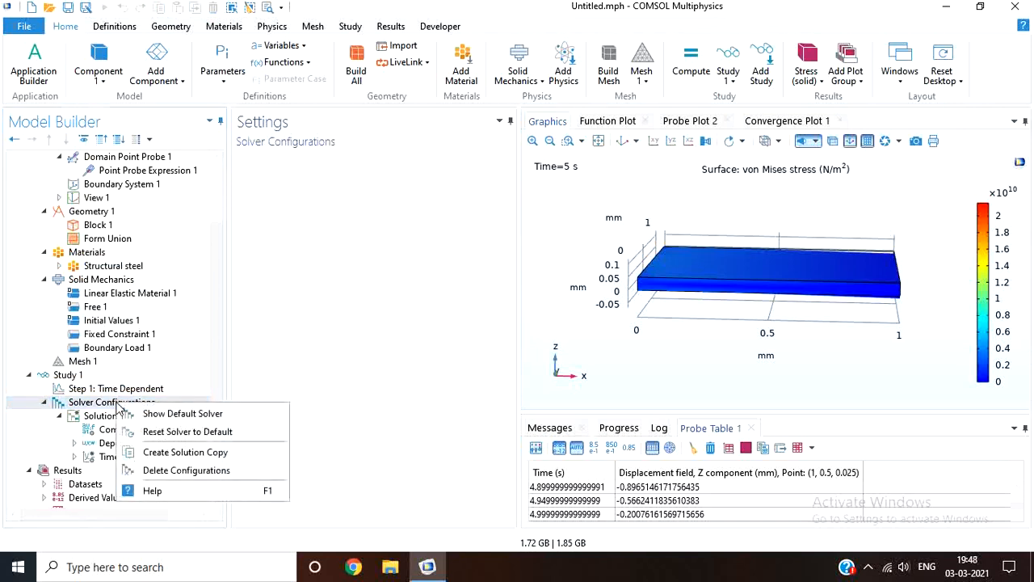
{"action": "left_click", "coordinate": [146, 472]}
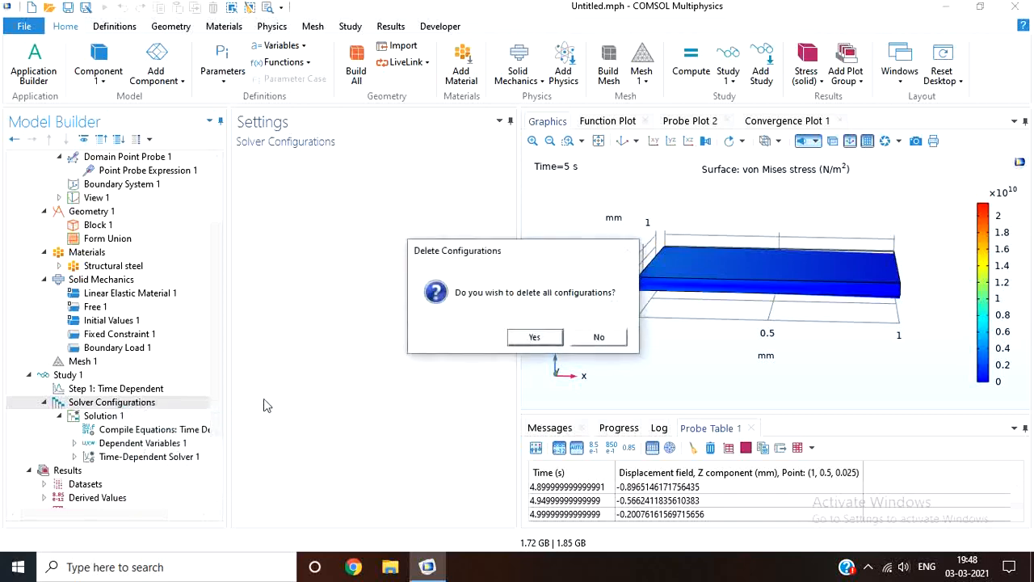
{"action": "left_click", "coordinate": [534, 337]}
{"action": "left_click", "coordinate": [553, 339]}
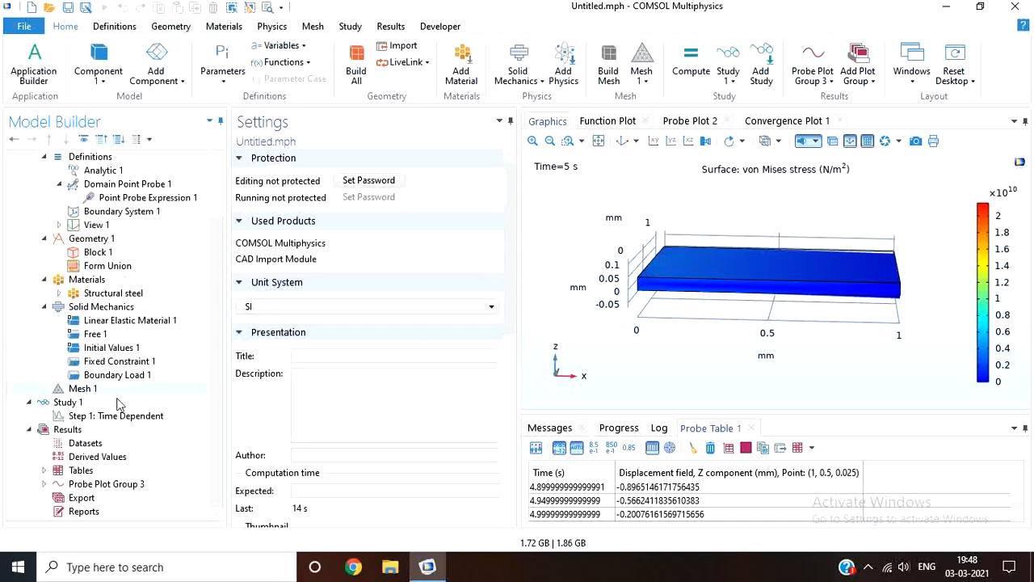
Add Rayleigh damping to Linear Elastic Material 1 with a stiffness damping parameter of 0.01 s.
{"action": "left_click", "coordinate": [134, 321]}
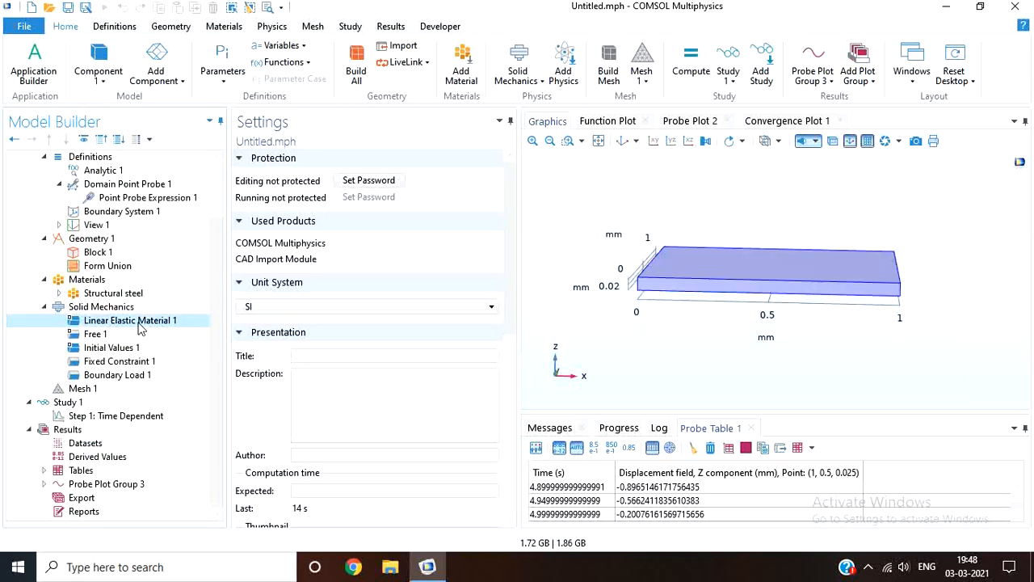
{"action": "right_click", "coordinate": [140, 326]}
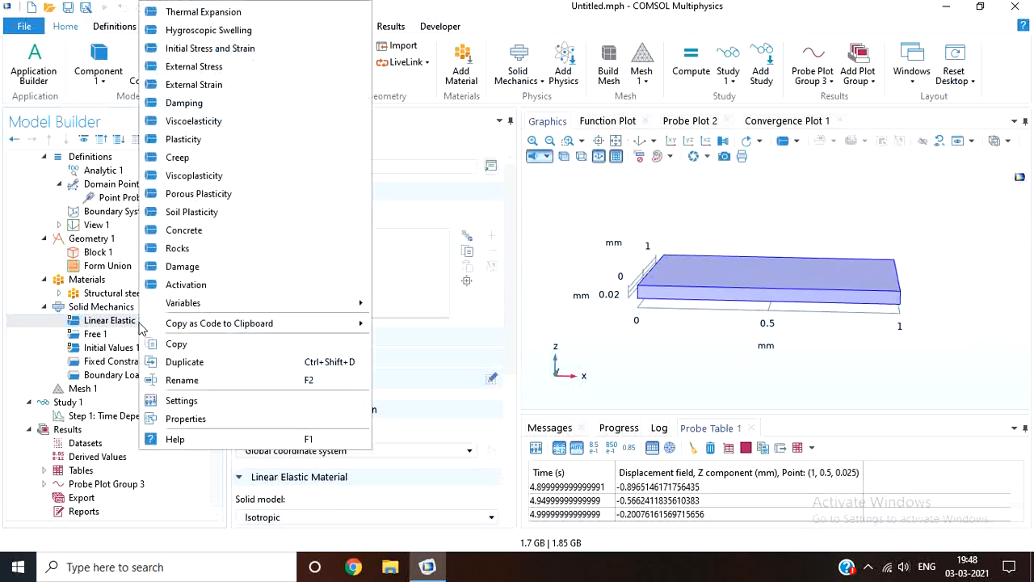
{"action": "left_click", "coordinate": [234, 109]}
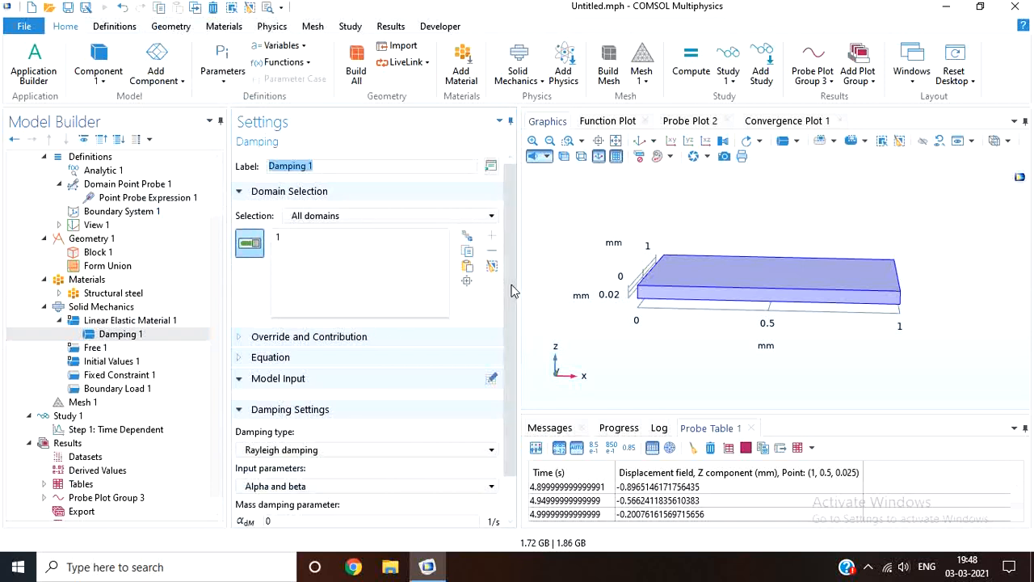
{"action": "left_click_drag", "start_coordinate": [512, 289], "coordinate": [514, 421]}
{"action": "left_click", "coordinate": [332, 511]}
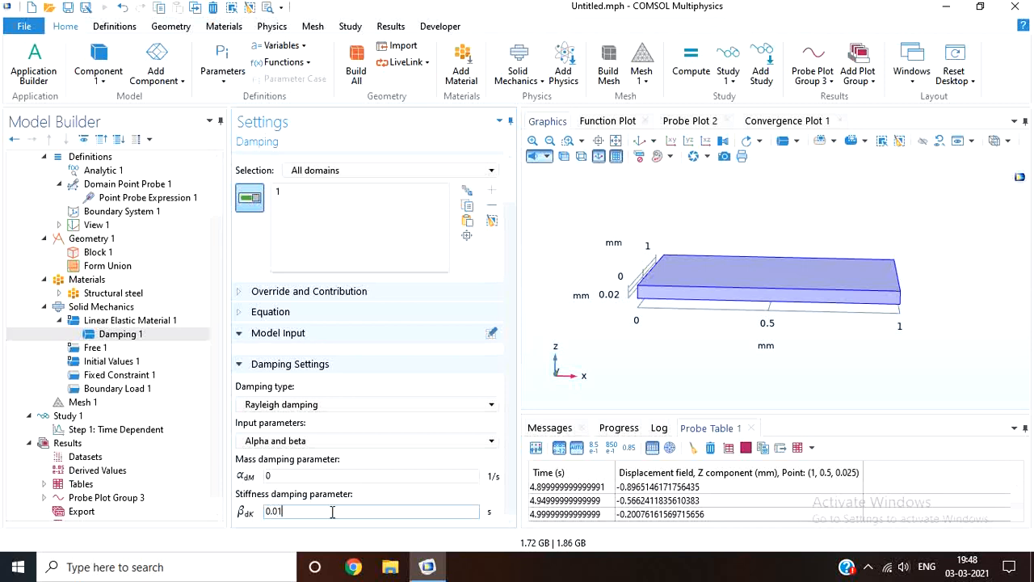
Set the z component of Boundary Load 1's total force to 10 N.
{"action": "left_click", "coordinate": [131, 389]}
{"action": "left_click", "coordinate": [286, 511]}
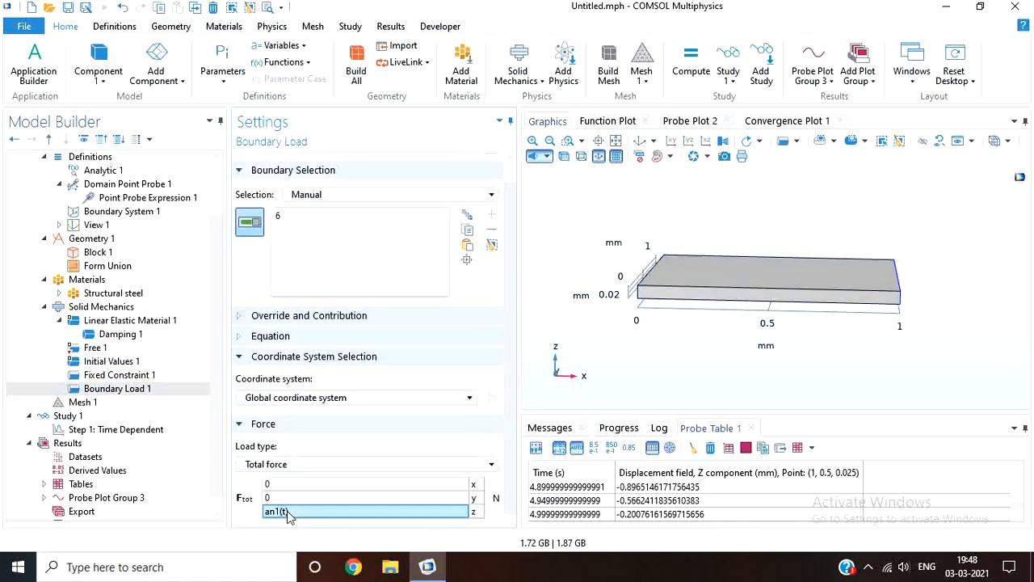
{"action": "key", "text": "BackSpace"}
{"action": "key", "text": "BackSpace"}
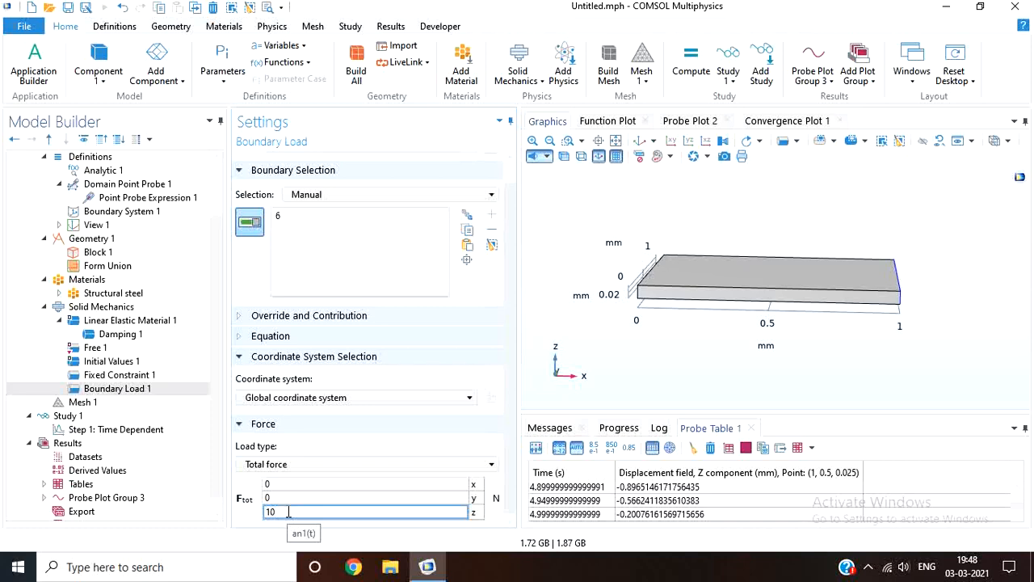
{"action": "key", "text": "Return"}
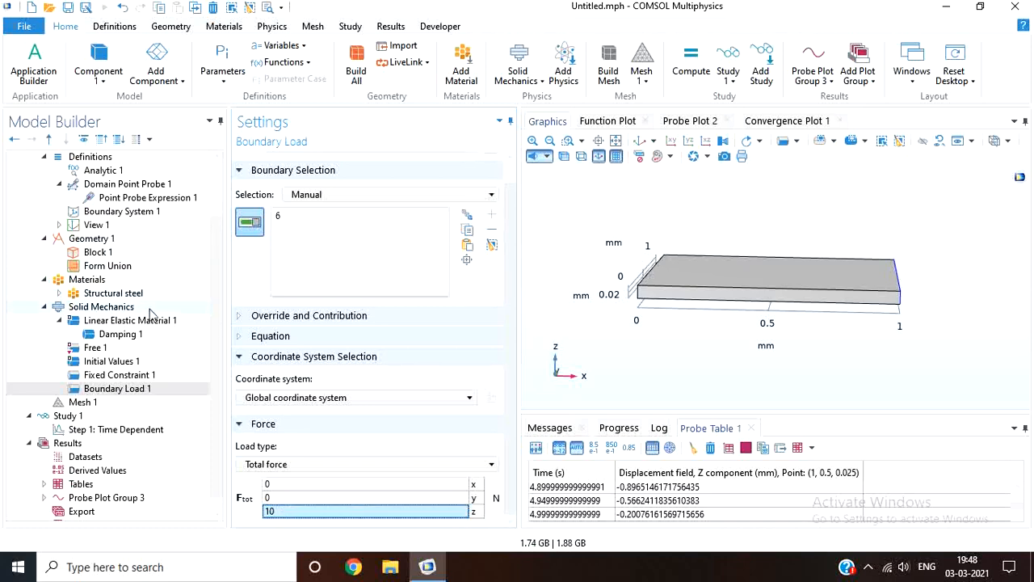
Set the time step parameter dt to 0.02[s] and the total time T to 4[s].
{"action": "scroll", "coordinate": [216, 185], "scroll_direction": "up", "scroll_amount": 2}
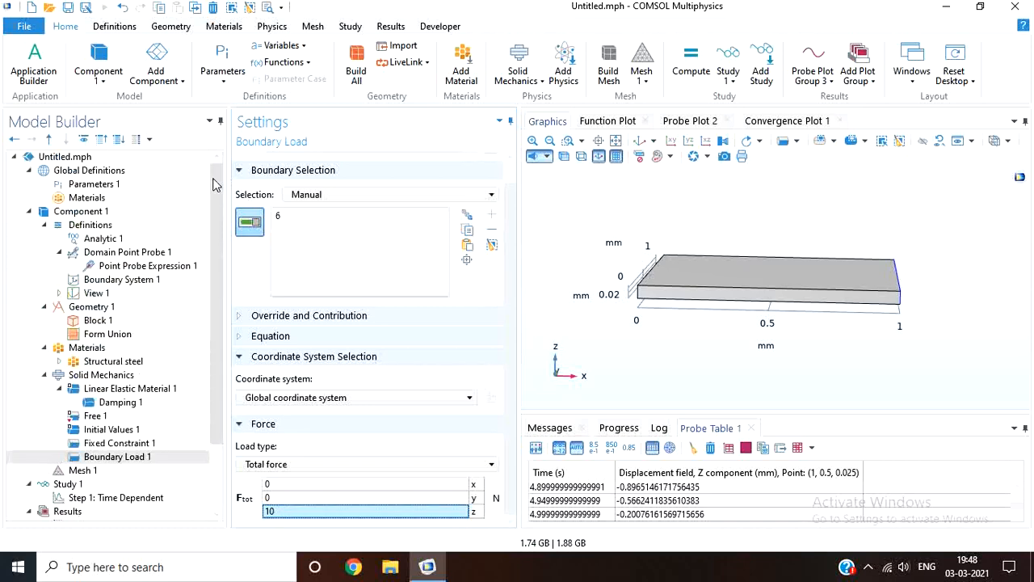
{"action": "left_click", "coordinate": [151, 185]}
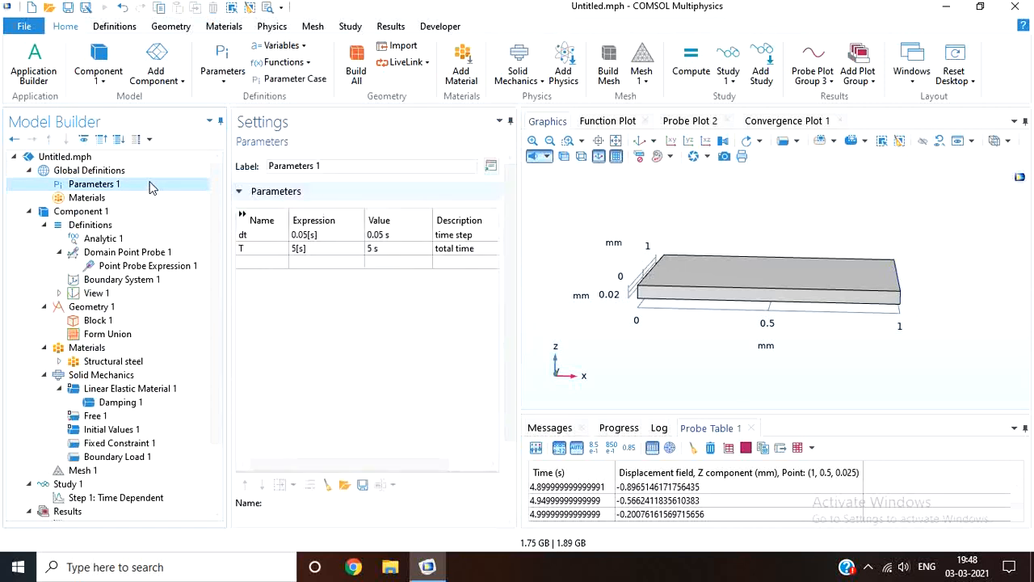
{"action": "left_click", "coordinate": [307, 240]}
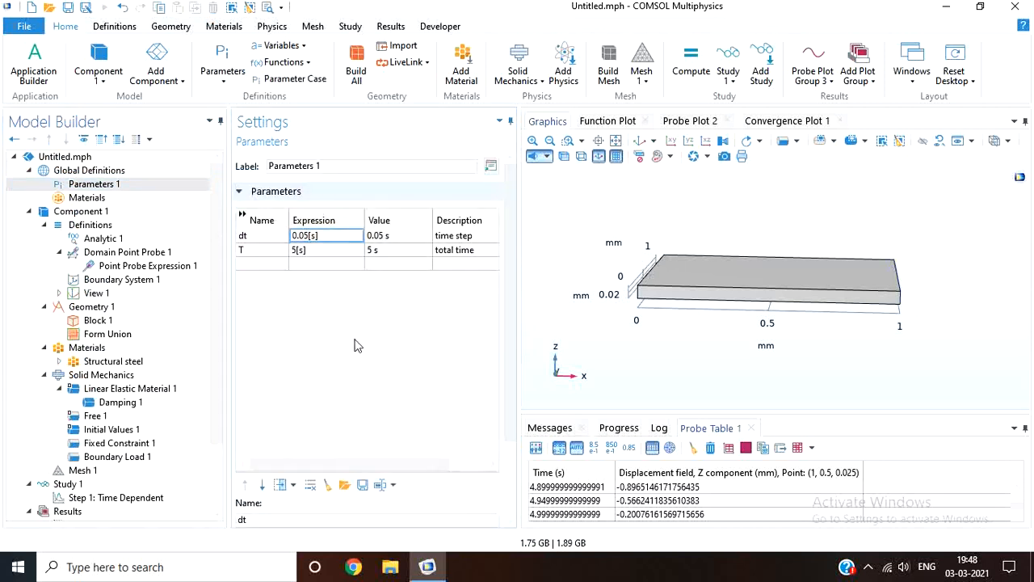
{"action": "key", "text": "Return"}
{"action": "key", "text": "Down"}
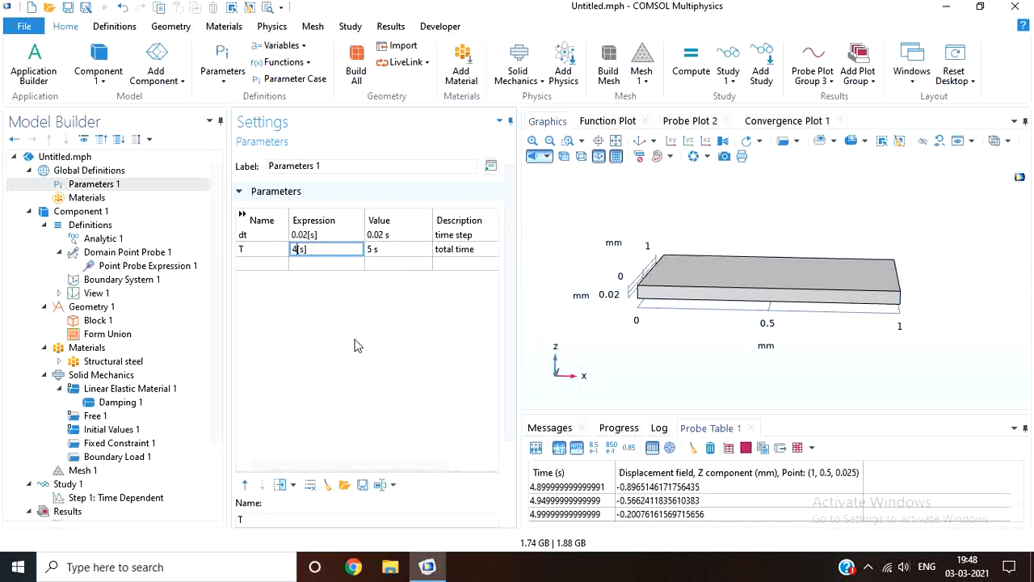
{"action": "key", "text": "Return"}
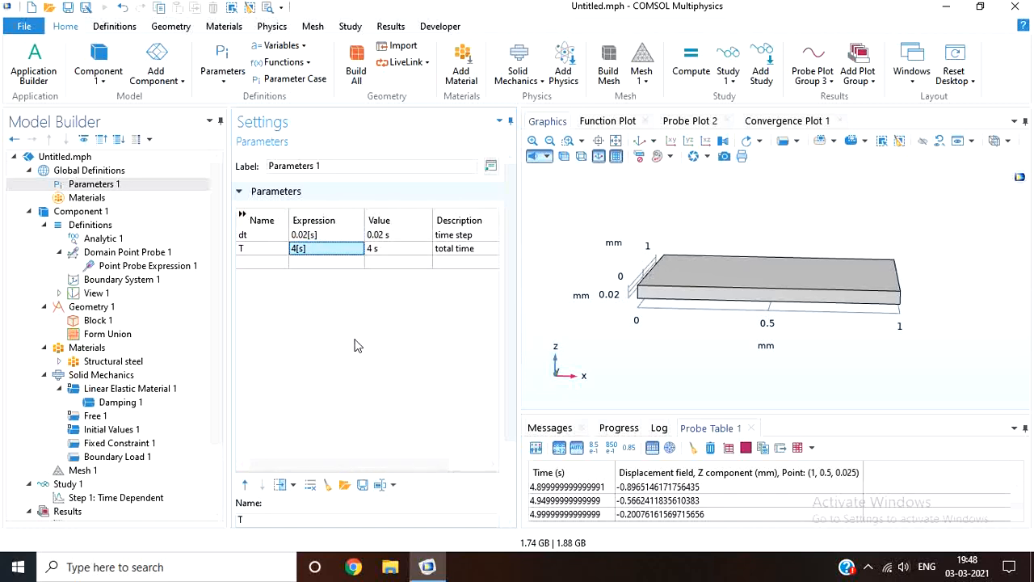
Check the Time Dependent step's settings and generate the default solver configuration for Study 1 again.
{"action": "scroll", "coordinate": [220, 489], "scroll_direction": "down", "scroll_amount": 2}
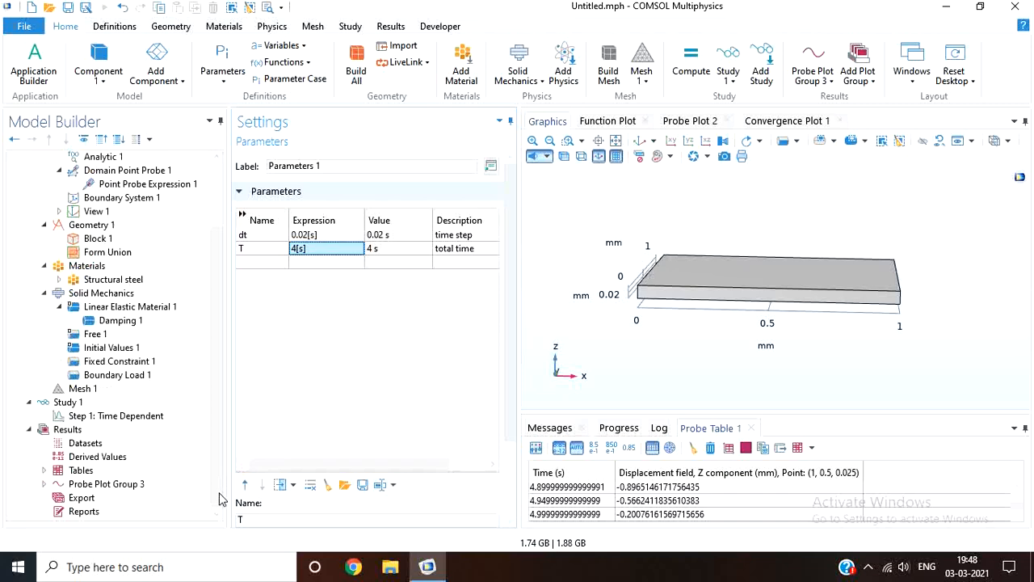
{"action": "left_click", "coordinate": [120, 415]}
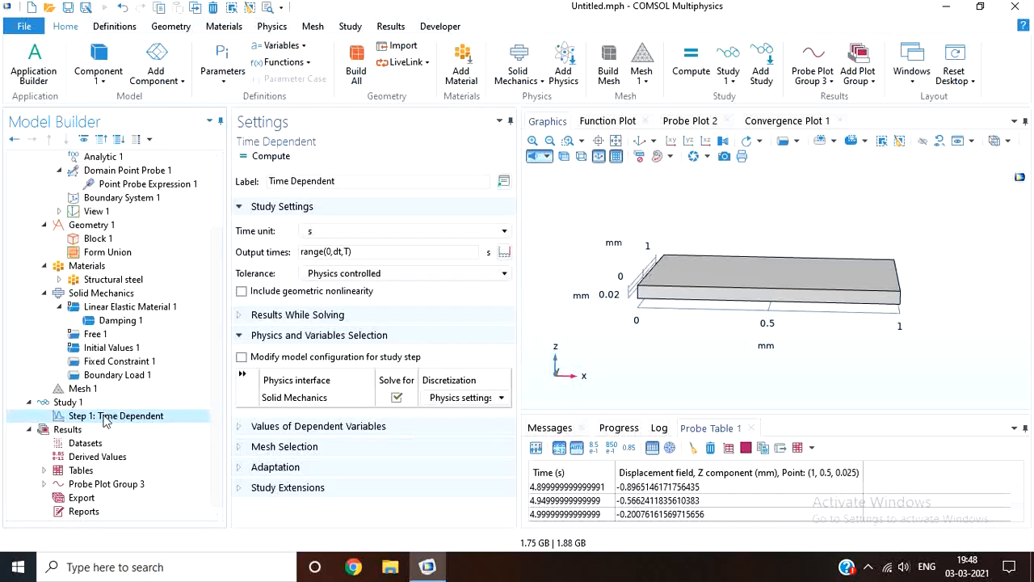
{"action": "left_click", "coordinate": [97, 403]}
{"action": "right_click", "coordinate": [97, 405]}
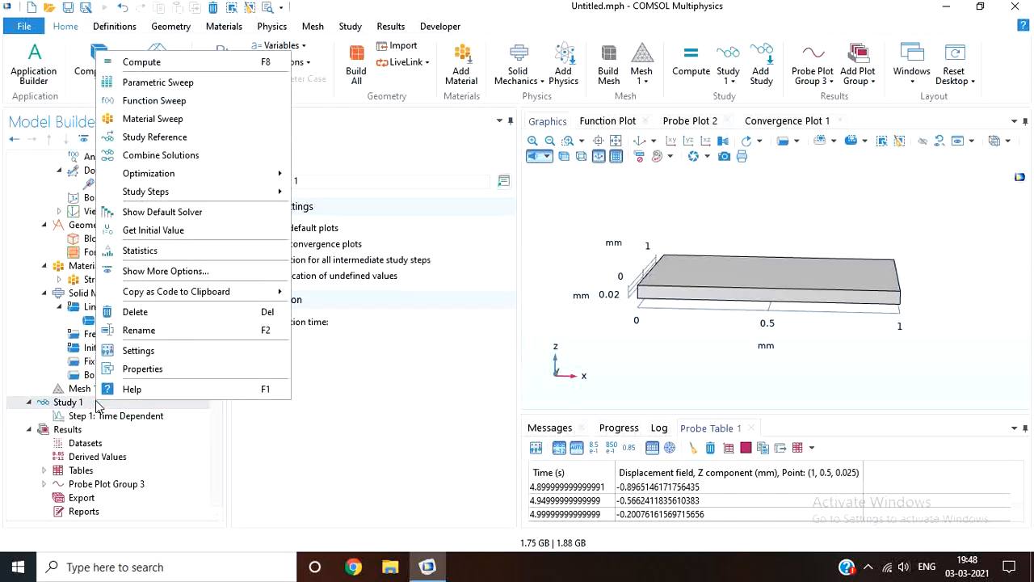
{"action": "left_click", "coordinate": [161, 213]}
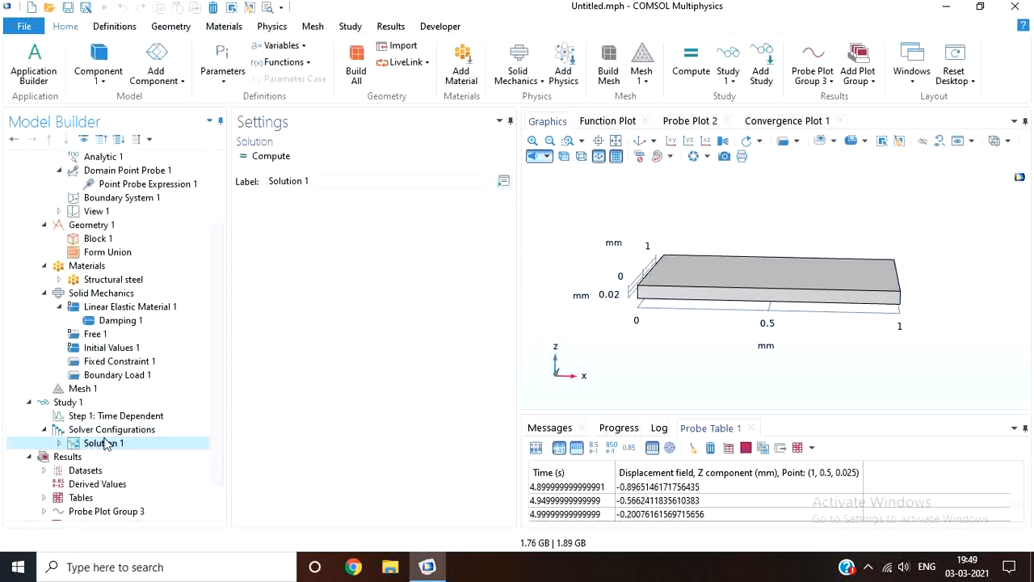
Switch the regenerated Time-Dependent Solver 1 to Manual steps and enter dt as its time step.
{"action": "left_click", "coordinate": [60, 443]}
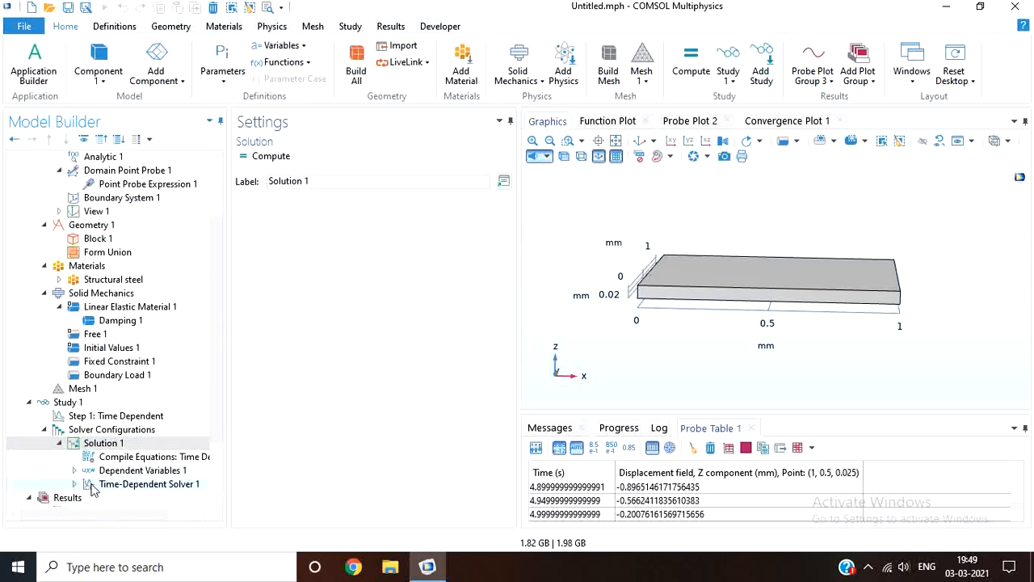
{"action": "left_click", "coordinate": [95, 487]}
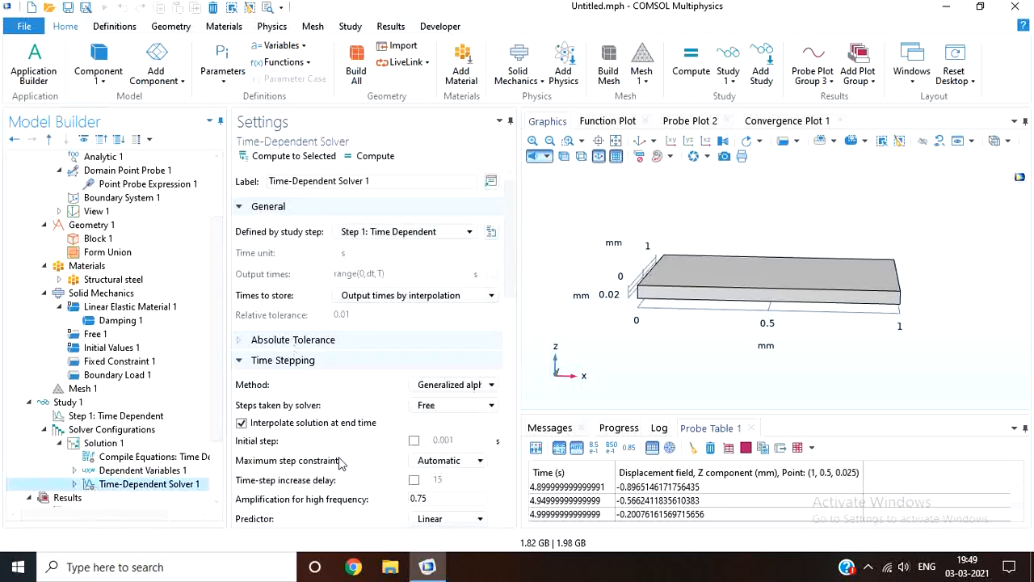
{"action": "left_click", "coordinate": [431, 406]}
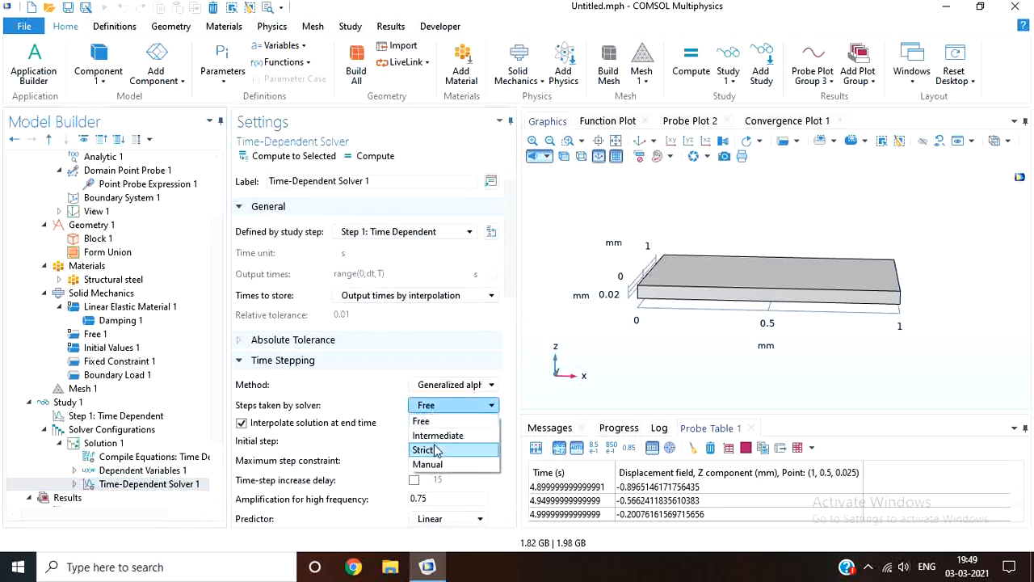
{"action": "left_click", "coordinate": [435, 462]}
{"action": "left_click", "coordinate": [433, 440]}
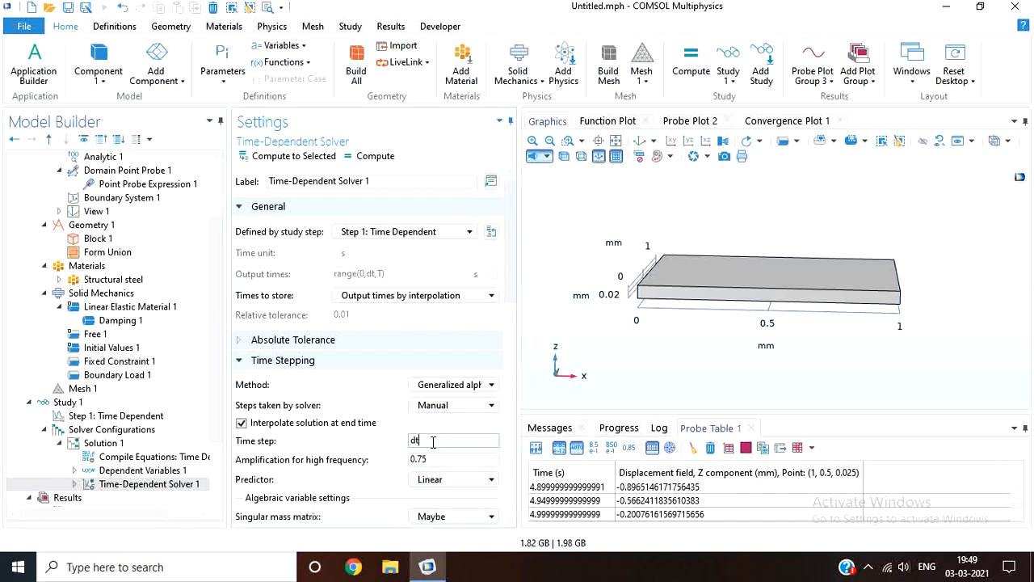
Compute the study with the manual dt time stepping and show the displacement in Probe Plot 2.
{"action": "left_click", "coordinate": [376, 156]}
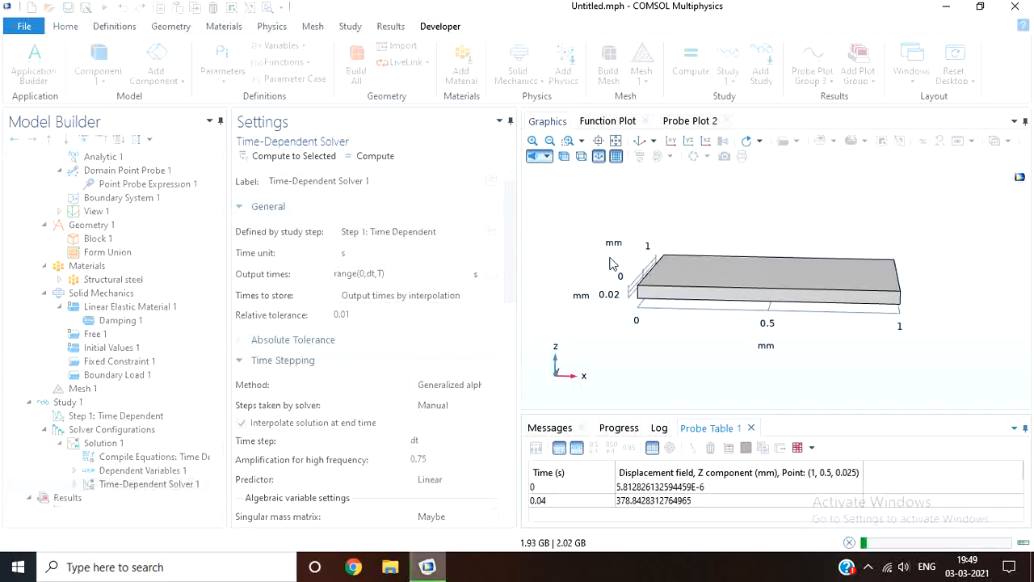
{"action": "left_click", "coordinate": [690, 121]}
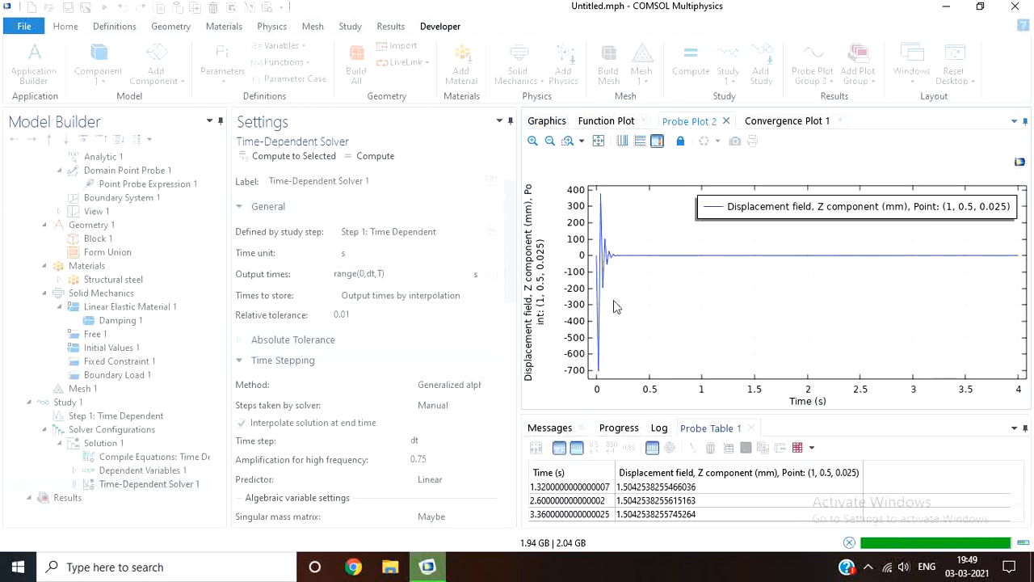
{"action": "left_click", "coordinate": [701, 121]}
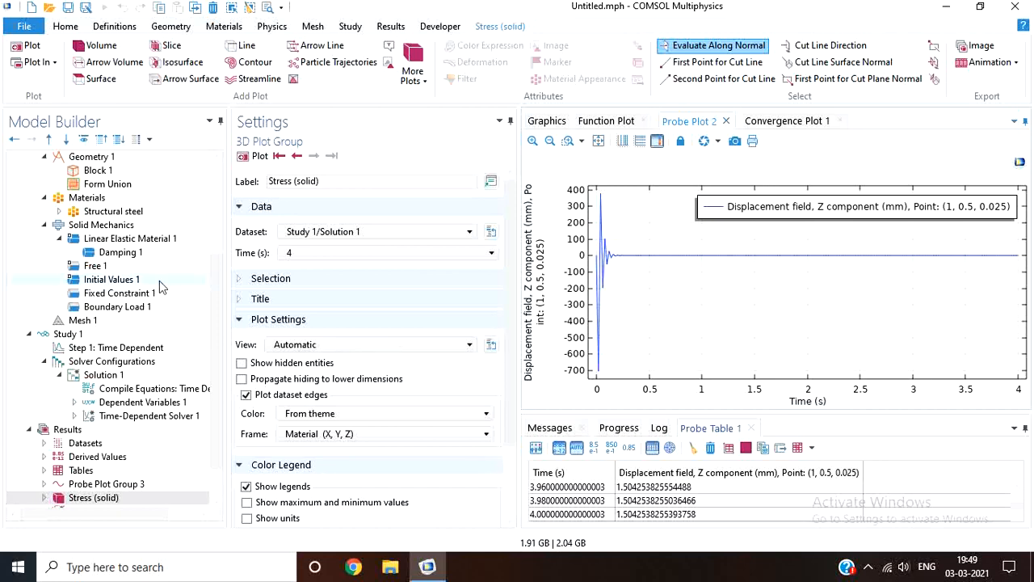
Set the time step parameter dt to 0.001[s] and the total time T to 1[s].
{"action": "scroll", "coordinate": [216, 194], "scroll_direction": "up", "scroll_amount": 5}
{"action": "left_click", "coordinate": [128, 187]}
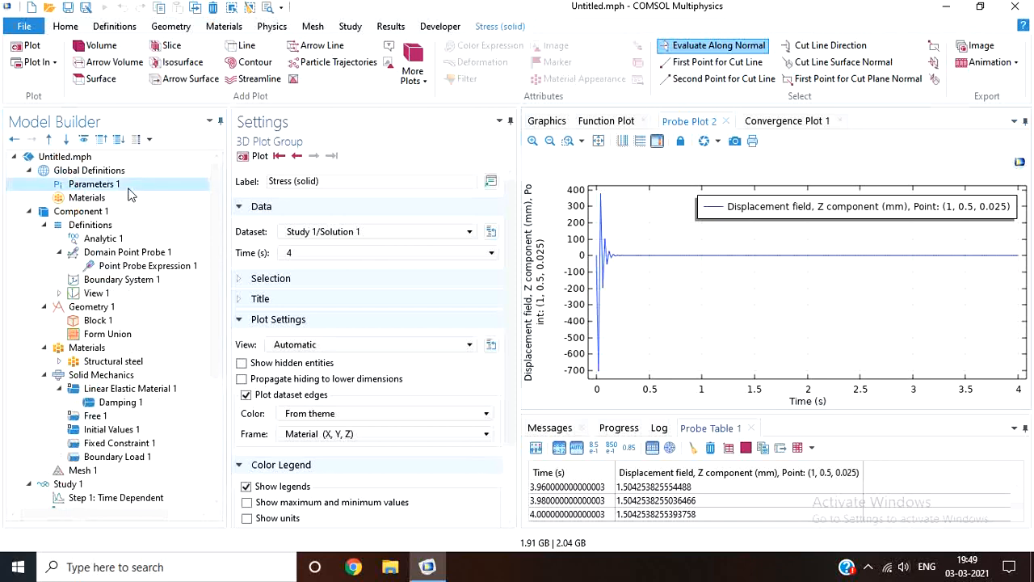
{"action": "left_click", "coordinate": [308, 236]}
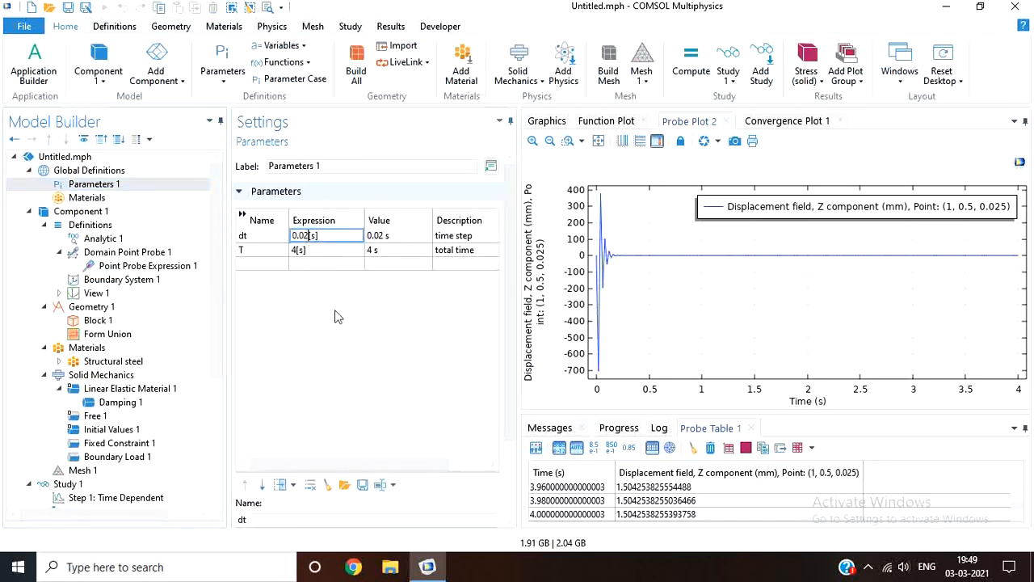
{"action": "type", "text": "01"}
{"action": "key", "text": "Return"}
{"action": "key", "text": "Down"}
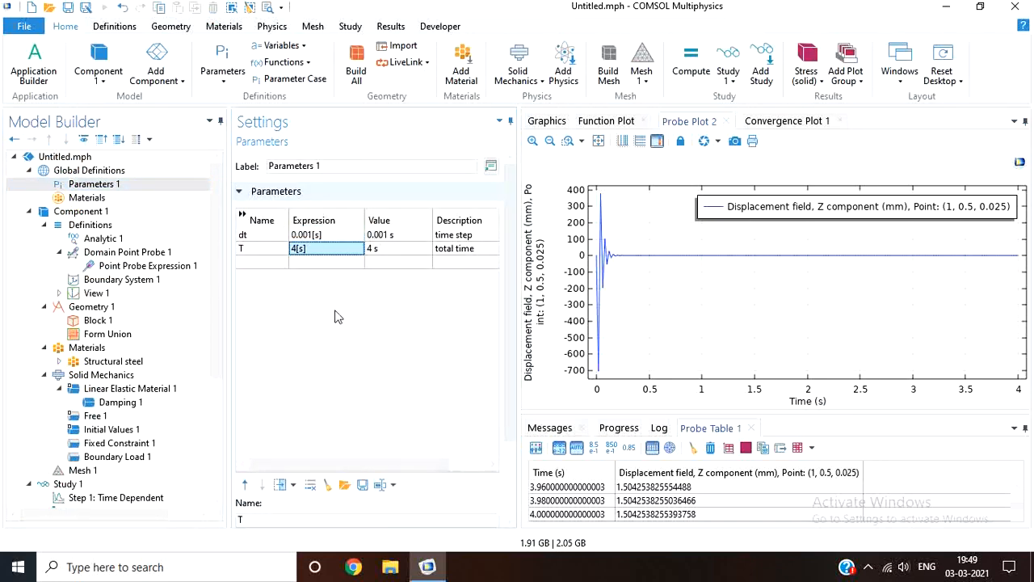
{"action": "key", "text": "Home"}
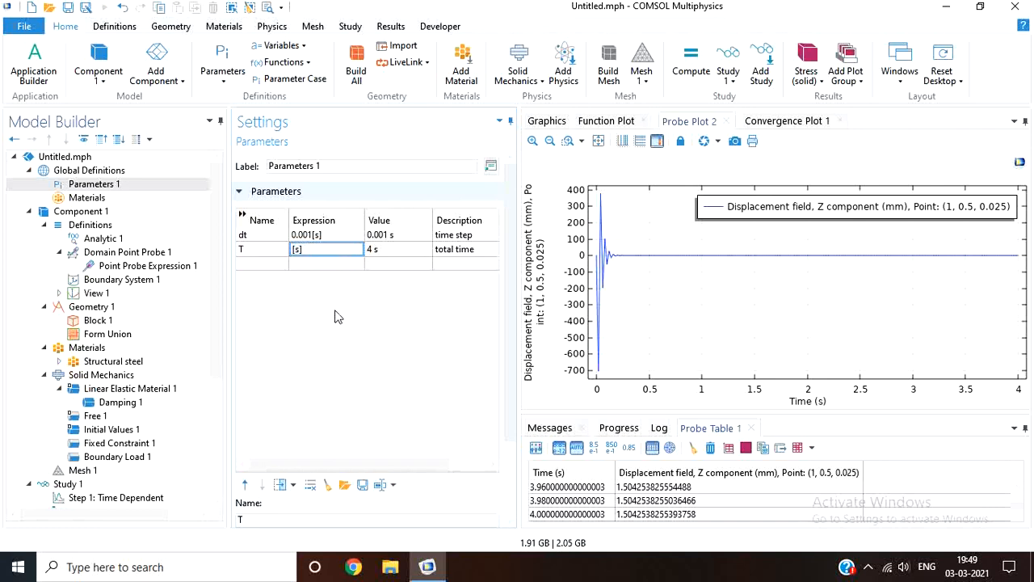
{"action": "type", "text": "1"}
{"action": "key", "text": "Return"}
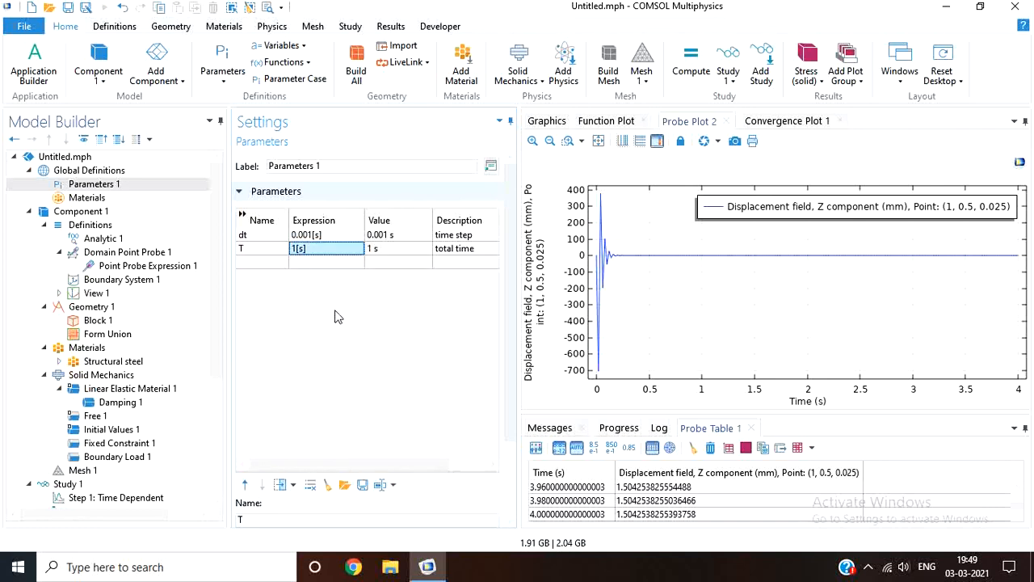
Recompute Study 1 with the refined time step and show the point's displacement in Probe Plot 2.
{"action": "left_click", "coordinate": [117, 485]}
{"action": "left_click", "coordinate": [259, 156]}
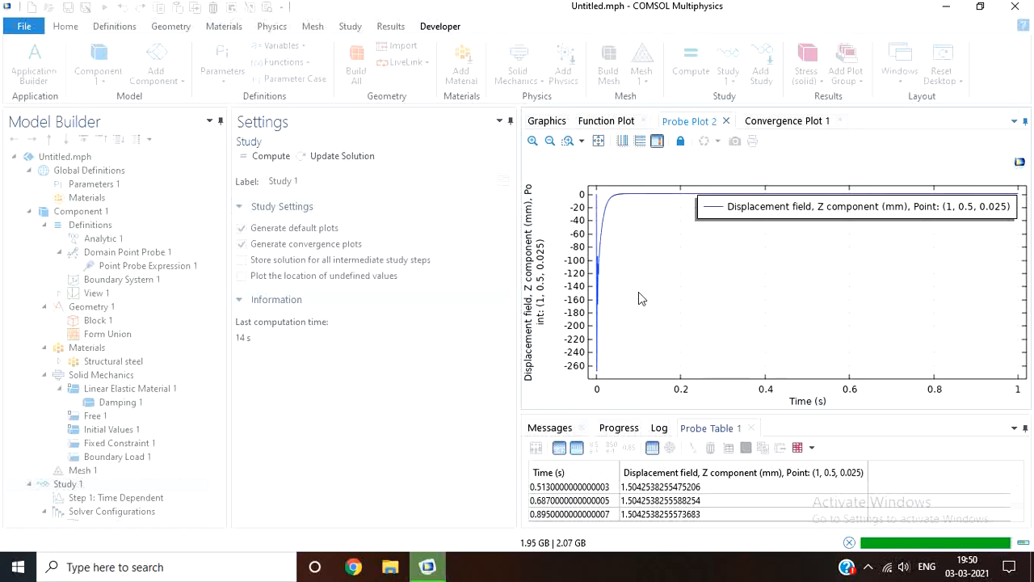
{"action": "left_click", "coordinate": [688, 122]}
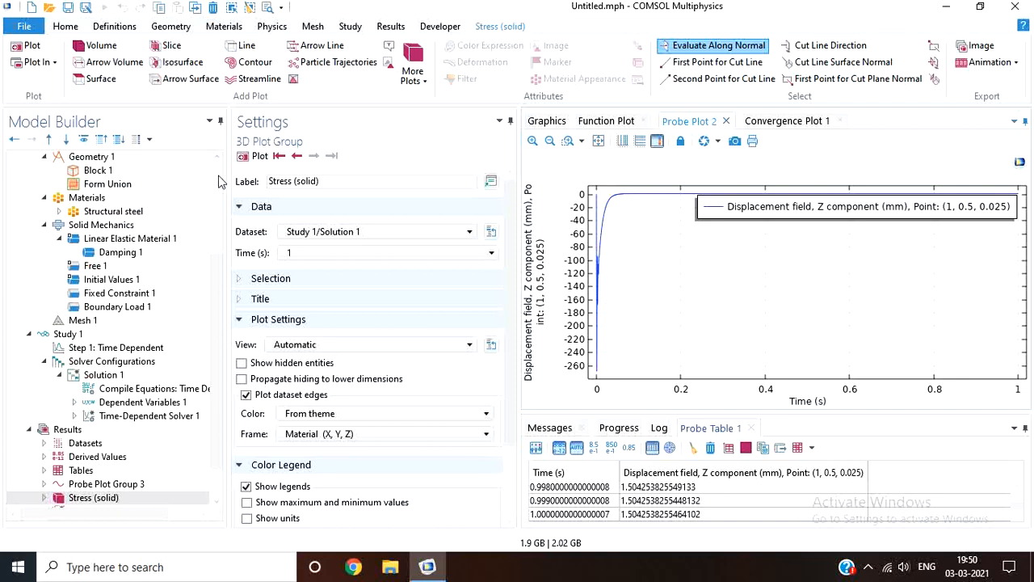
{"action": "scroll", "coordinate": [218, 181], "scroll_direction": "up", "scroll_amount": 4}
{"action": "left_click", "coordinate": [138, 184]}
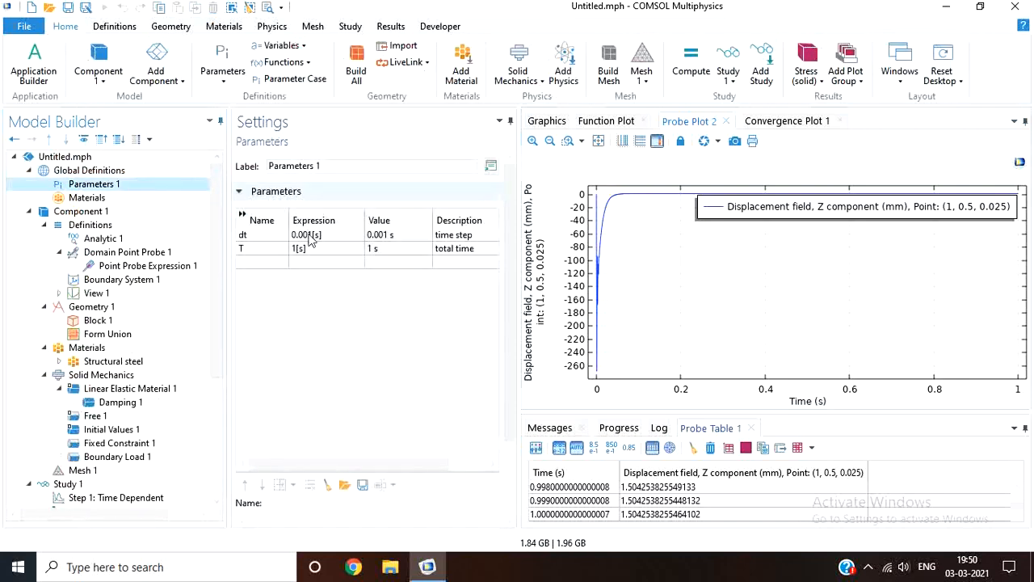
{"action": "left_click", "coordinate": [310, 236]}
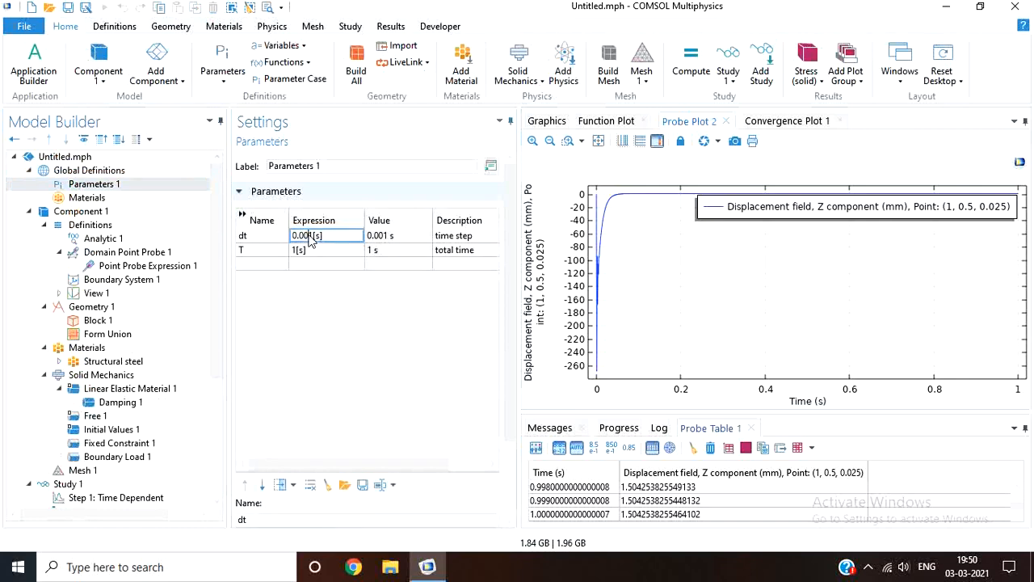
Set the stiffness damping parameter of Damping 1 to 0.1 s.
{"action": "left_click", "coordinate": [131, 402]}
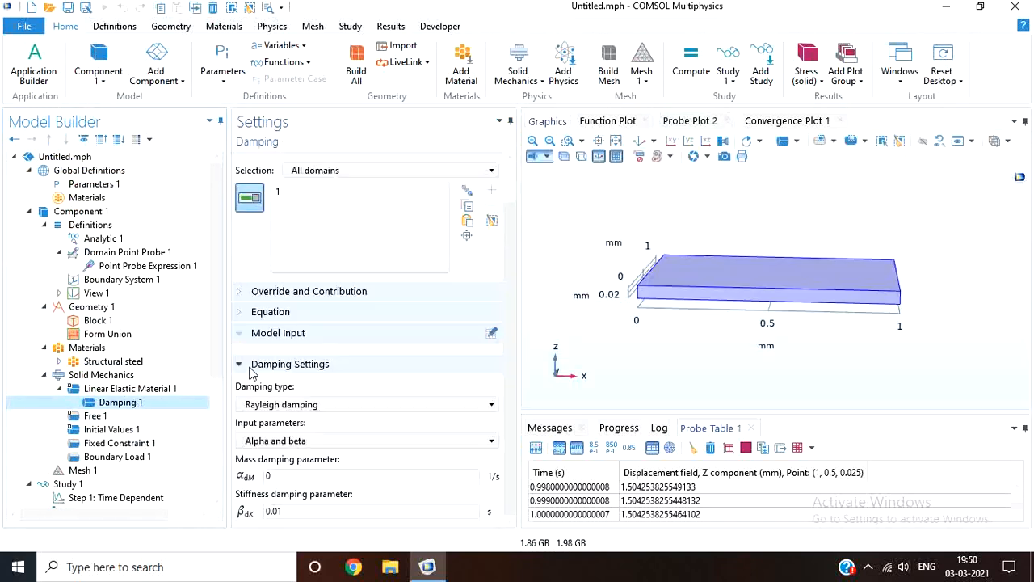
{"action": "left_click", "coordinate": [285, 511]}
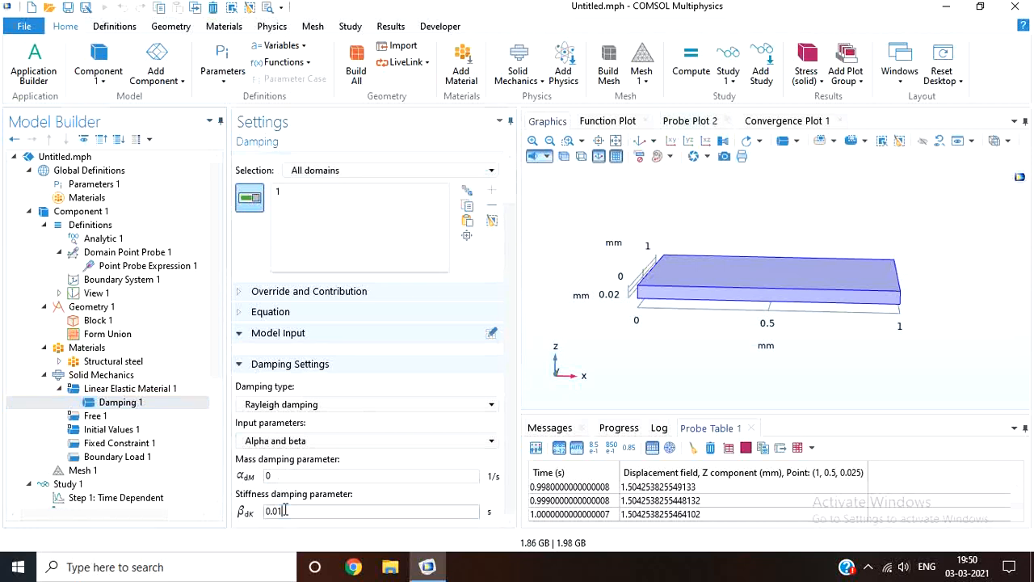
{"action": "key", "text": "BackSpace"}
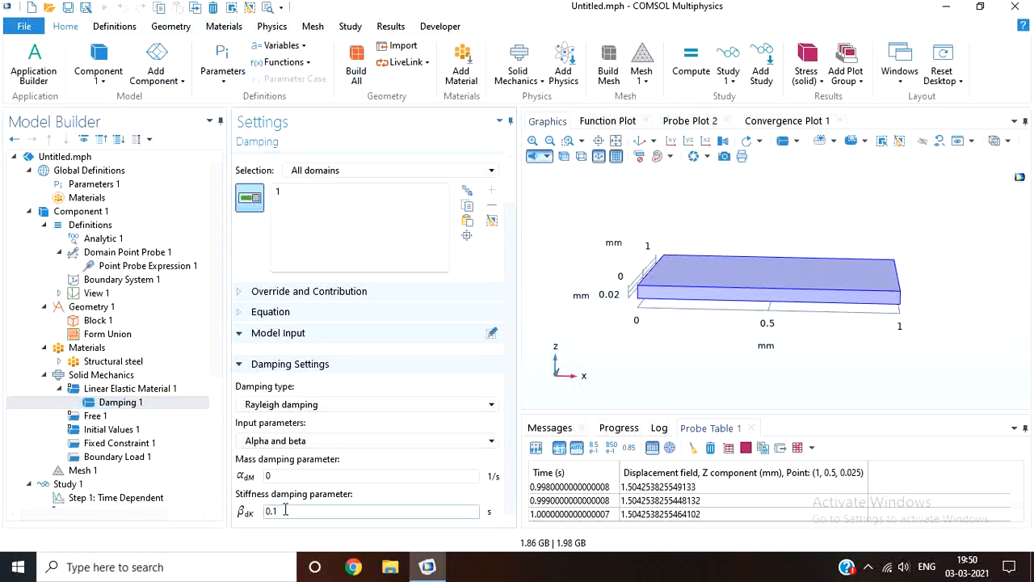
{"action": "type", "text": "1"}
Compute Study 1 with the changed stiffness damping and show the resulting Probe Plot 2.
{"action": "left_click", "coordinate": [160, 490]}
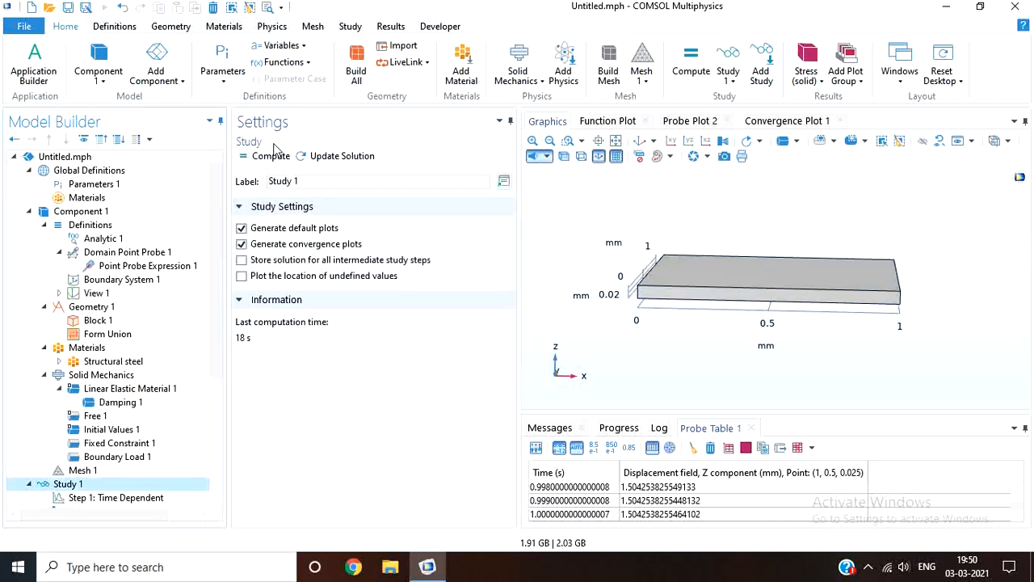
{"action": "left_click", "coordinate": [271, 155]}
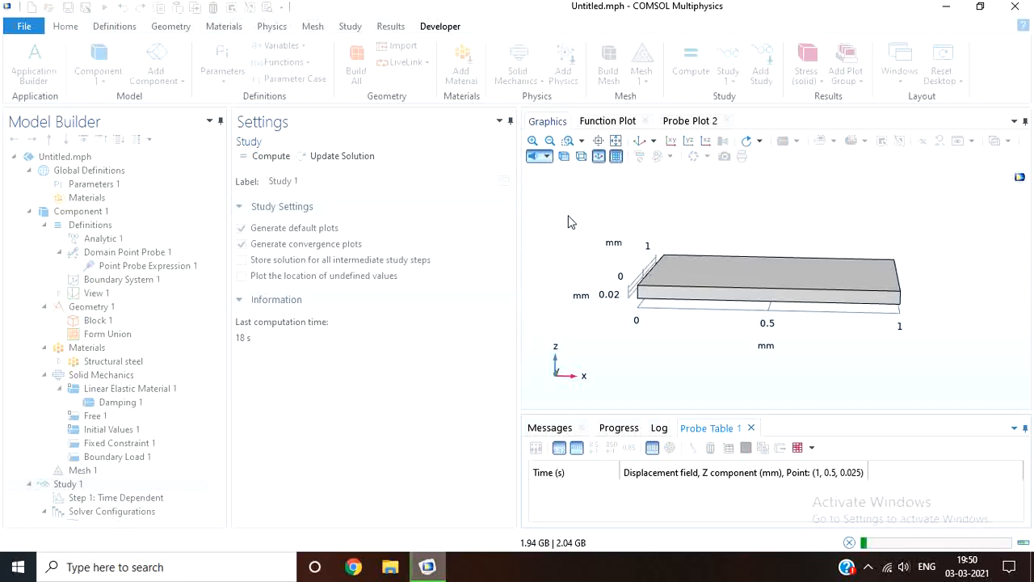
{"action": "left_click", "coordinate": [700, 121]}
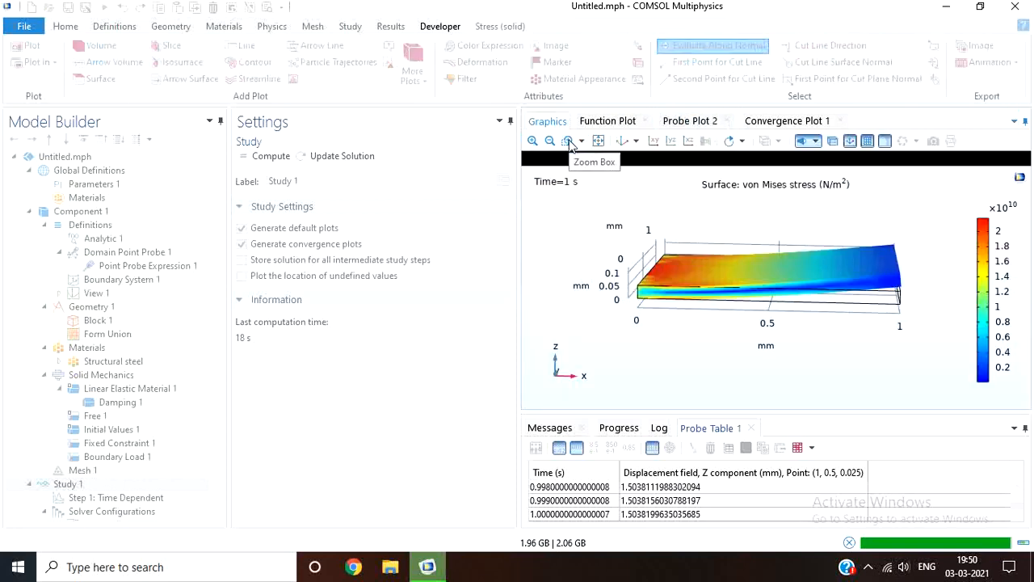
{"action": "left_click", "coordinate": [700, 121]}
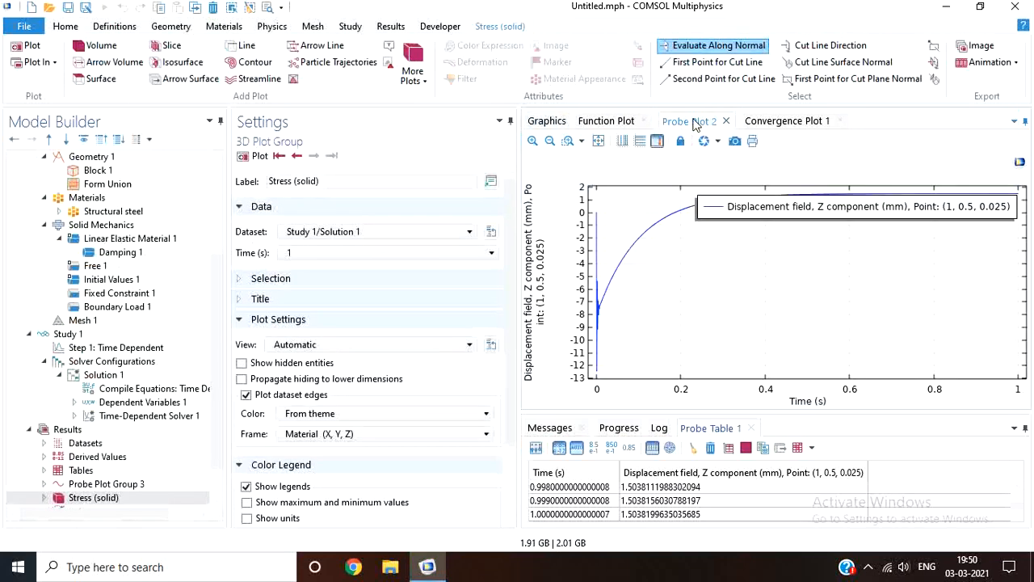
Examine the initial oscillations near time zero in Probe Plot 2, then restore the full plot extents.
{"action": "left_click", "coordinate": [569, 141]}
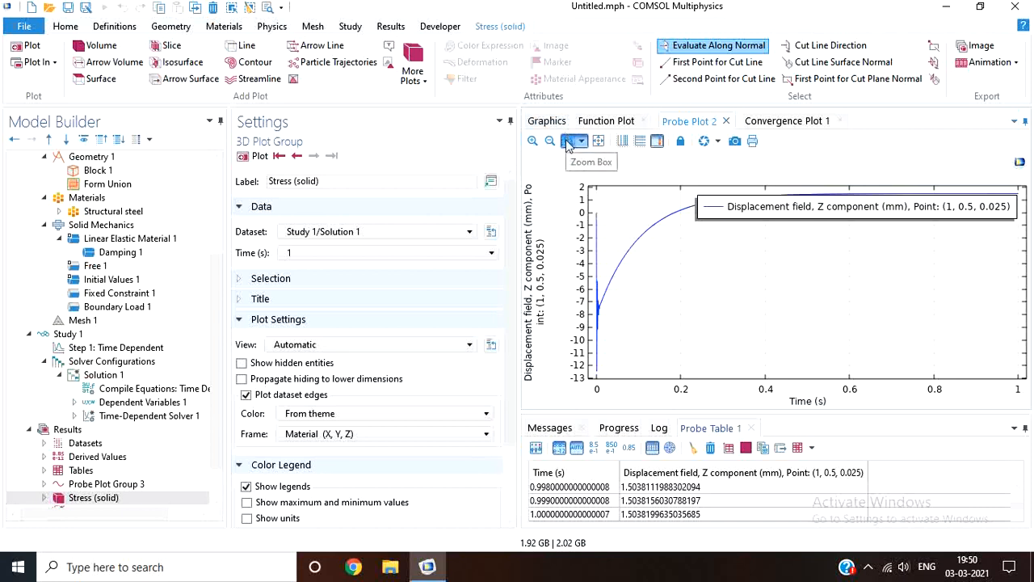
{"action": "left_click_drag", "start_coordinate": [595, 214], "coordinate": [606, 377]}
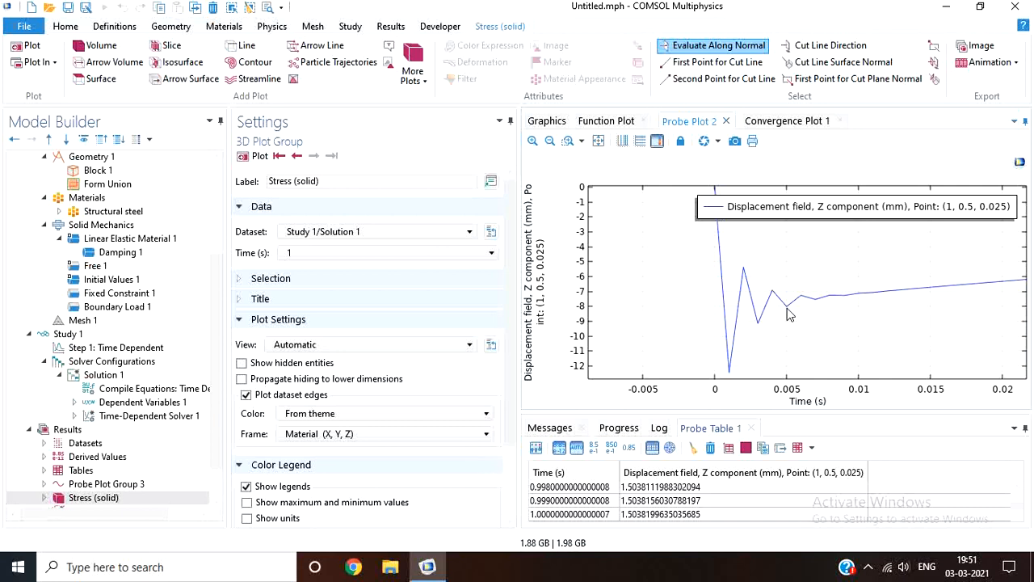
{"action": "left_click", "coordinate": [599, 142]}
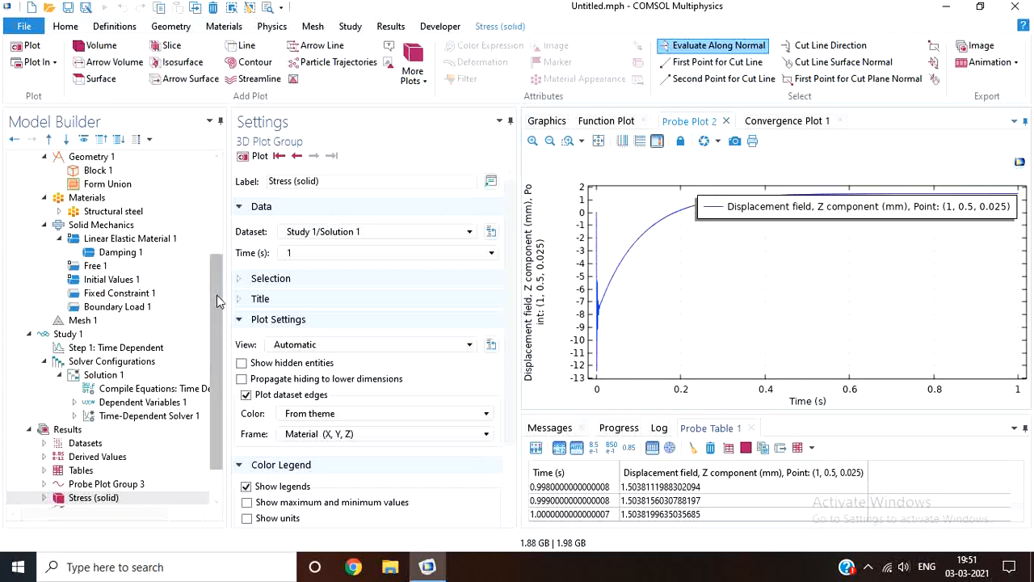
Add the plate's three remaining side faces, boundaries 2, 5 and 6, to Fixed Constraint 1.
{"action": "left_click_drag", "start_coordinate": [216, 295], "coordinate": [220, 198]}
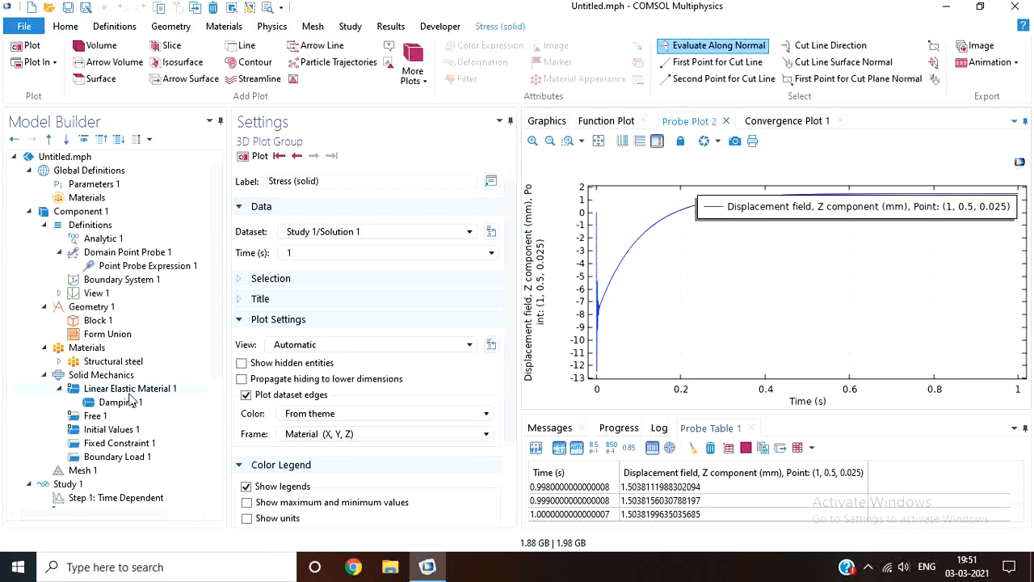
{"action": "left_click", "coordinate": [125, 444]}
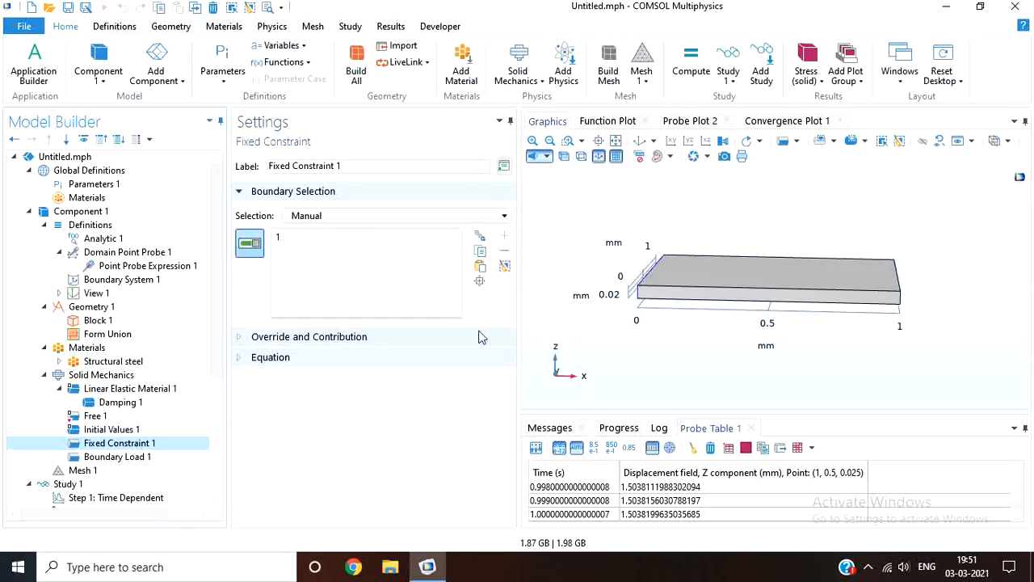
{"action": "mouse_move", "coordinate": [659, 368]}
{"action": "left_mouse_down"}
{"action": "mouse_move", "coordinate": [657, 390]}
{"action": "mouse_move", "coordinate": [649, 369]}
{"action": "mouse_move", "coordinate": [646, 379]}
{"action": "left_mouse_up"}
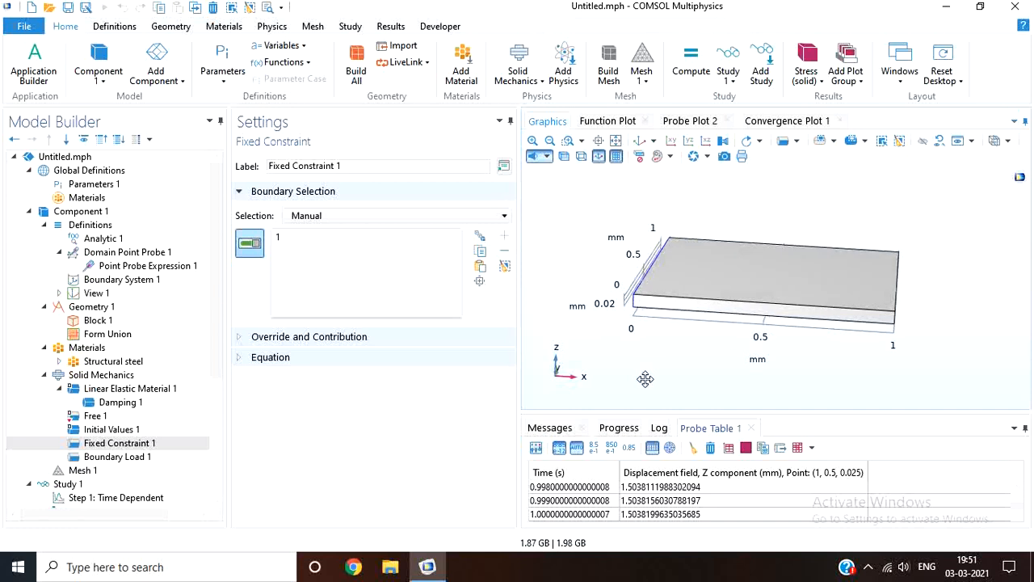
{"action": "left_click", "coordinate": [659, 305]}
{"action": "left_click_drag", "start_coordinate": [748, 355], "coordinate": [719, 358]}
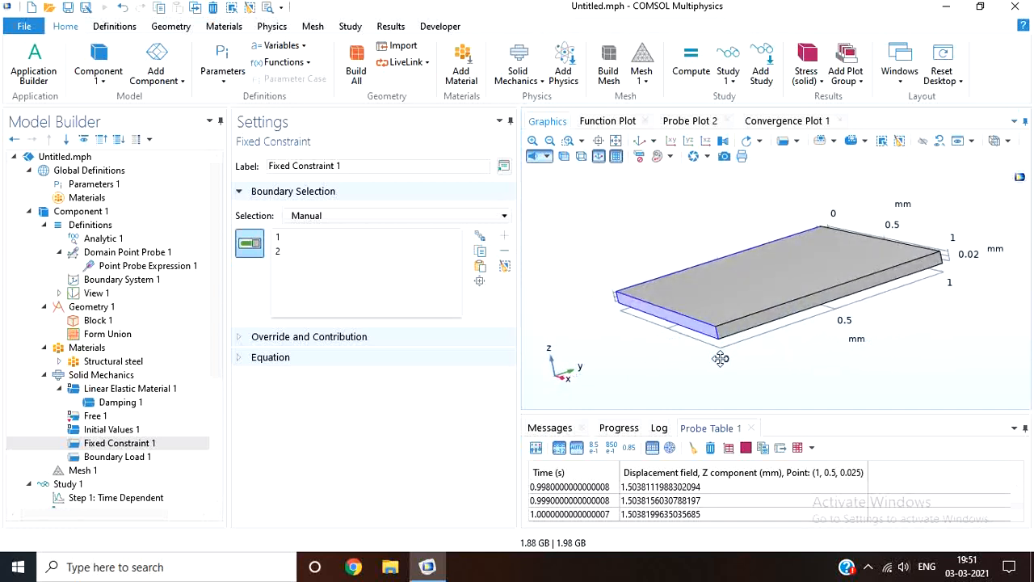
{"action": "left_click", "coordinate": [805, 311]}
{"action": "left_click_drag", "start_coordinate": [932, 342], "coordinate": [841, 388]}
{"action": "left_click", "coordinate": [823, 322]}
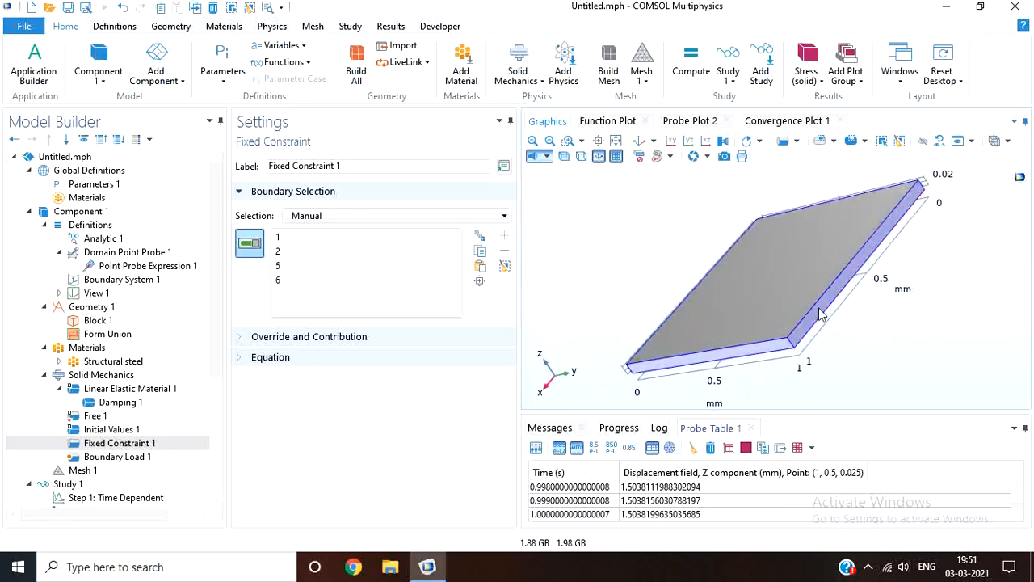
{"action": "left_click_drag", "start_coordinate": [824, 322], "coordinate": [813, 279]}
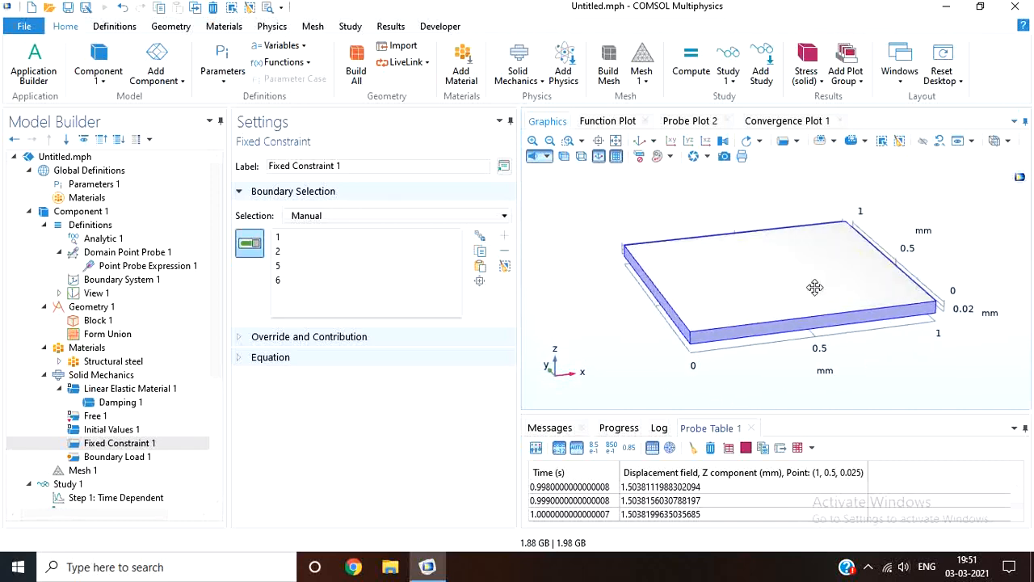
Replace boundary 6 in Boundary Load 1 with the plate's top face, boundary 4.
{"action": "left_click", "coordinate": [114, 456]}
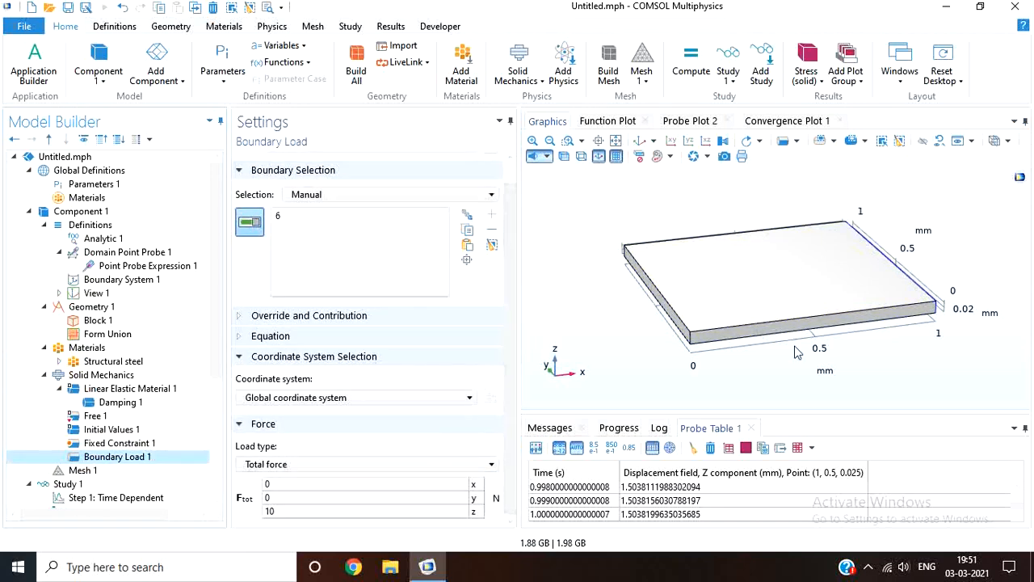
{"action": "left_click", "coordinate": [336, 216]}
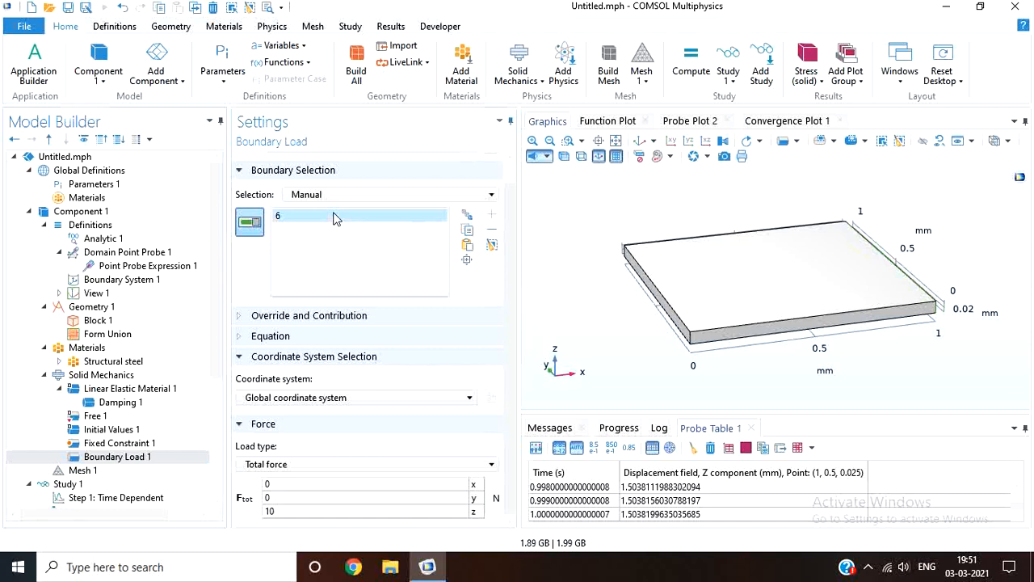
{"action": "left_click", "coordinate": [492, 232]}
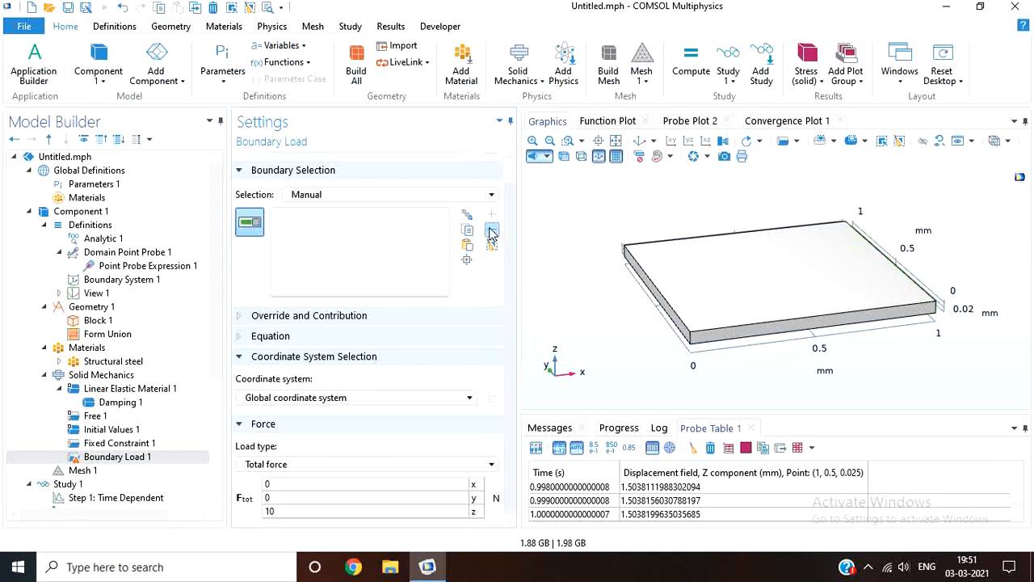
{"action": "left_click", "coordinate": [769, 269]}
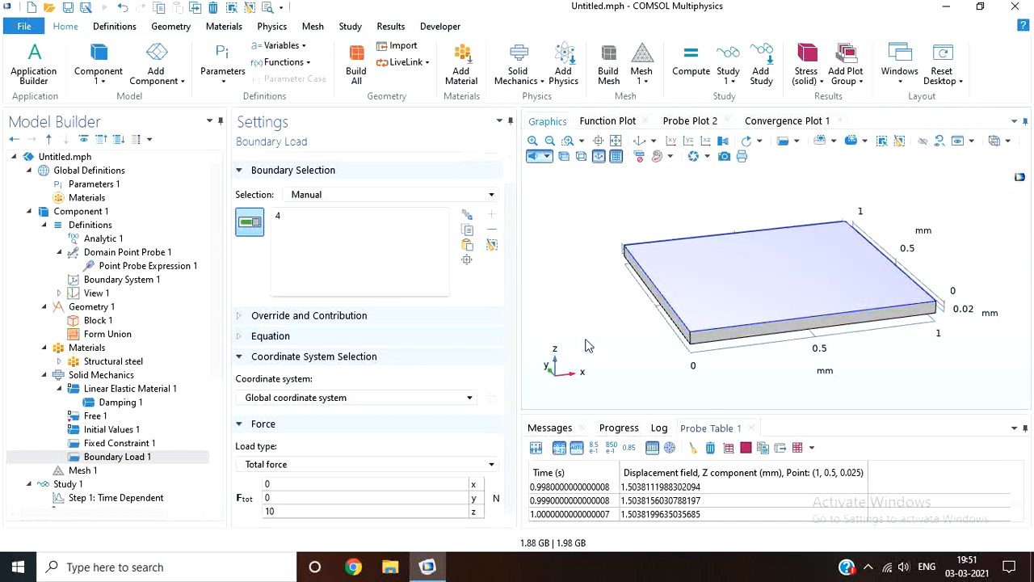
Set the z component of Boundary Load 1's total force to an1(t).
{"action": "left_click_drag", "start_coordinate": [586, 340], "coordinate": [570, 311]}
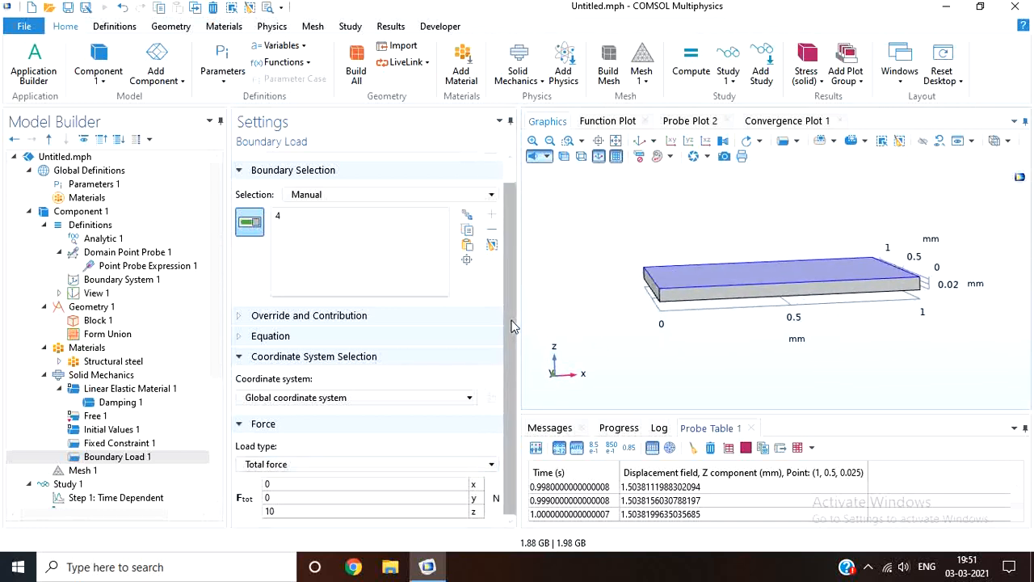
{"action": "double_click", "coordinate": [308, 512]}
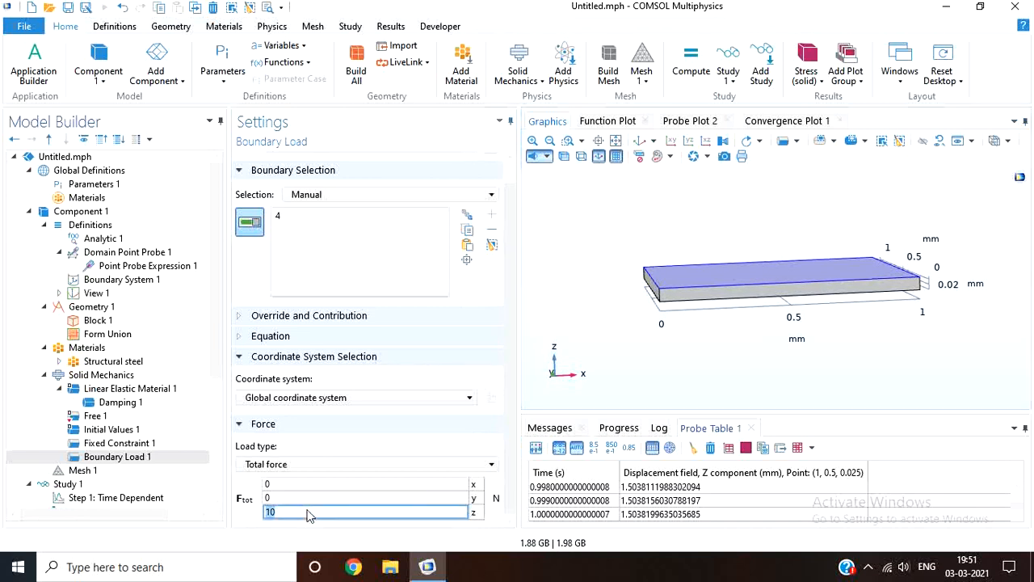
{"action": "type", "text": "an1(t"}
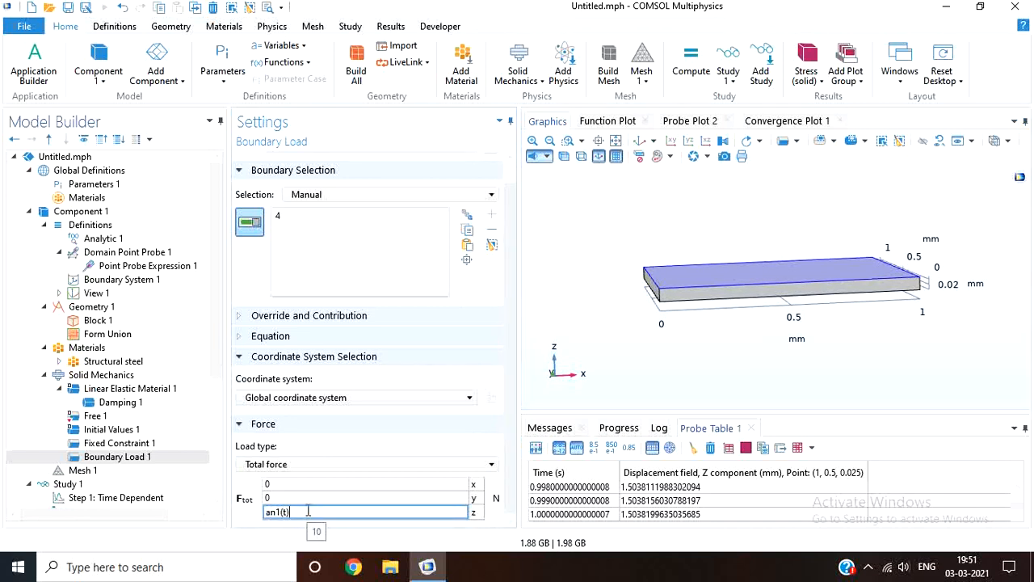
Set the global parameters to a total time T of 5[s] and a time step dt of 0.05[s].
{"action": "key", "text": "Return"}
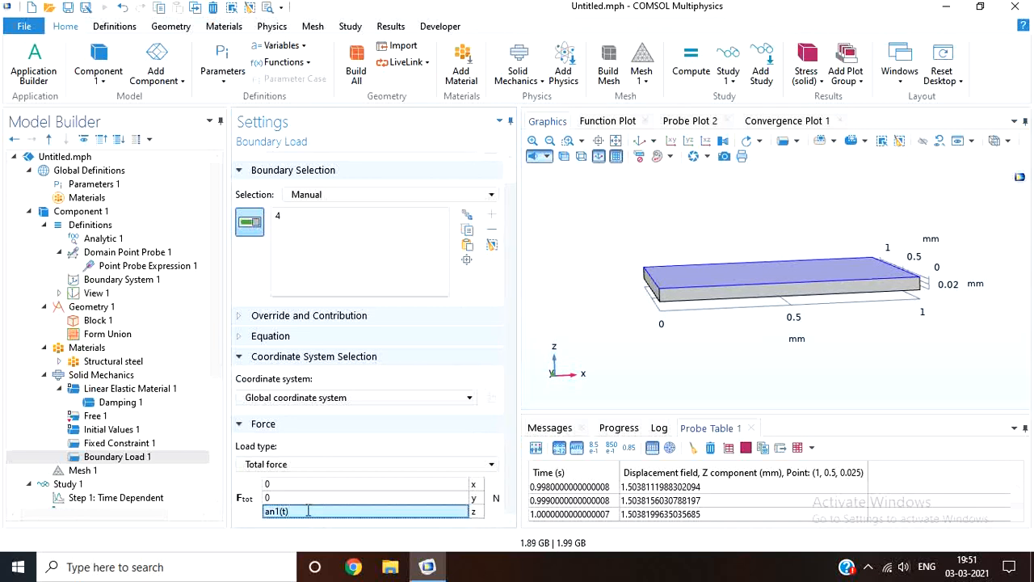
{"action": "left_click", "coordinate": [104, 186]}
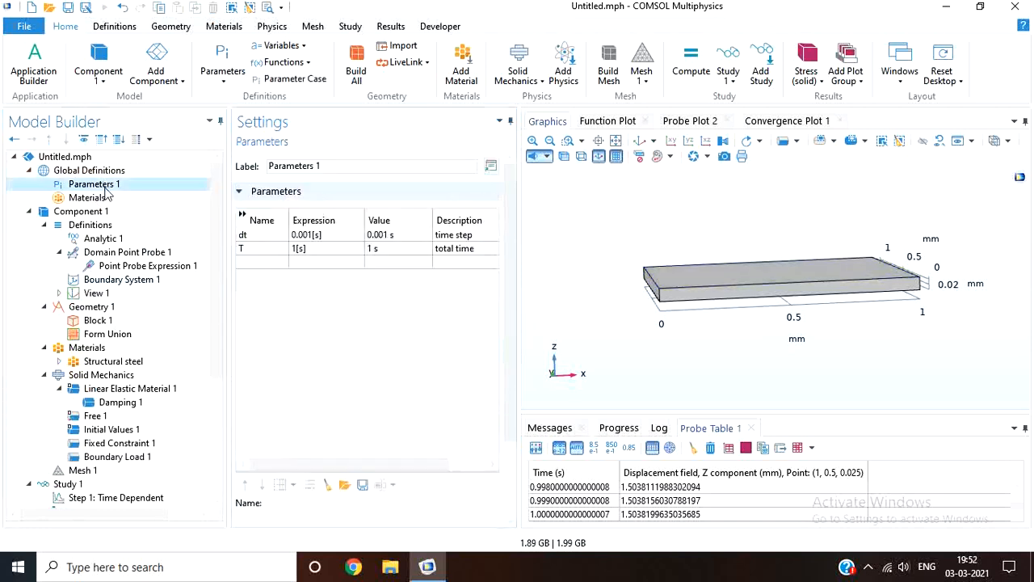
{"action": "left_click", "coordinate": [297, 250]}
{"action": "left_click", "coordinate": [296, 248]}
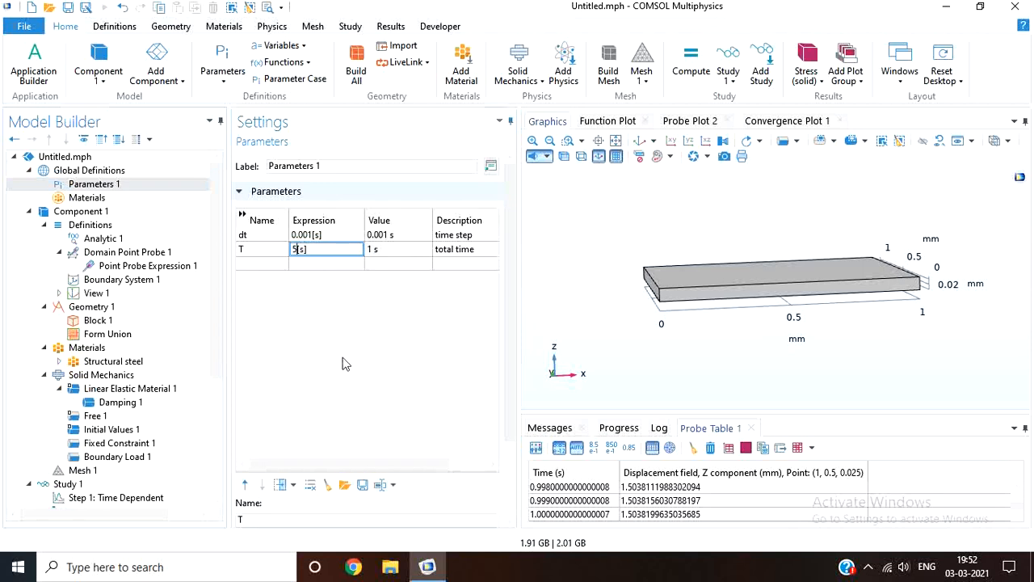
{"action": "type", "text": "5"}
{"action": "key", "text": "Return"}
{"action": "left_click", "coordinate": [305, 236]}
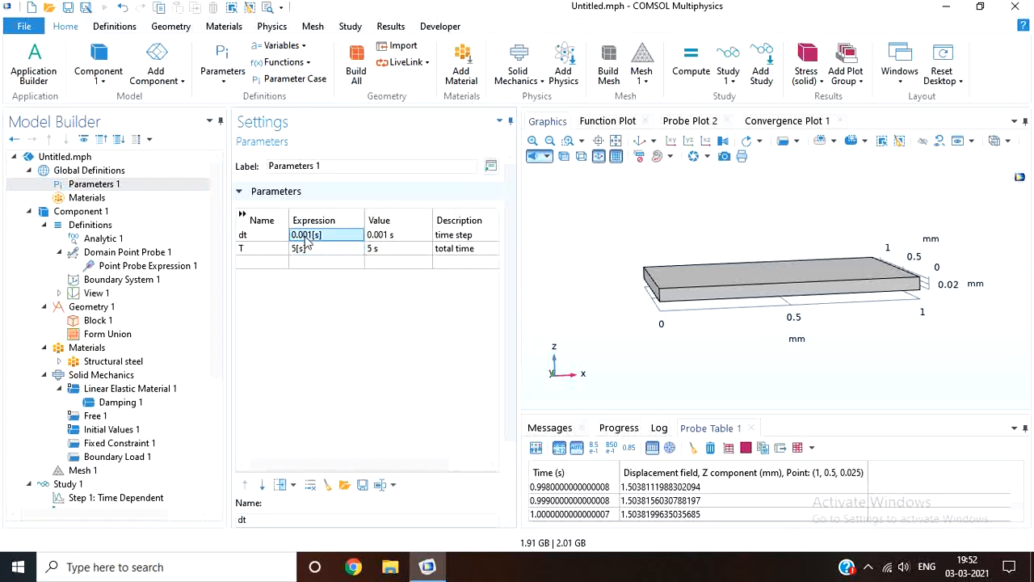
{"action": "left_click", "coordinate": [306, 240]}
{"action": "key", "text": "BackSpace"}
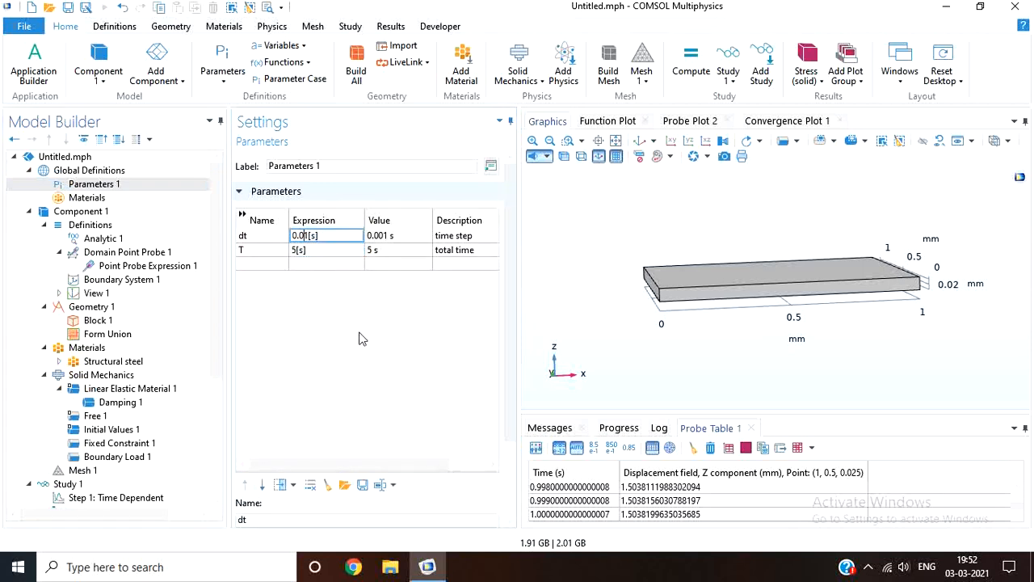
{"action": "key", "text": "Return"}
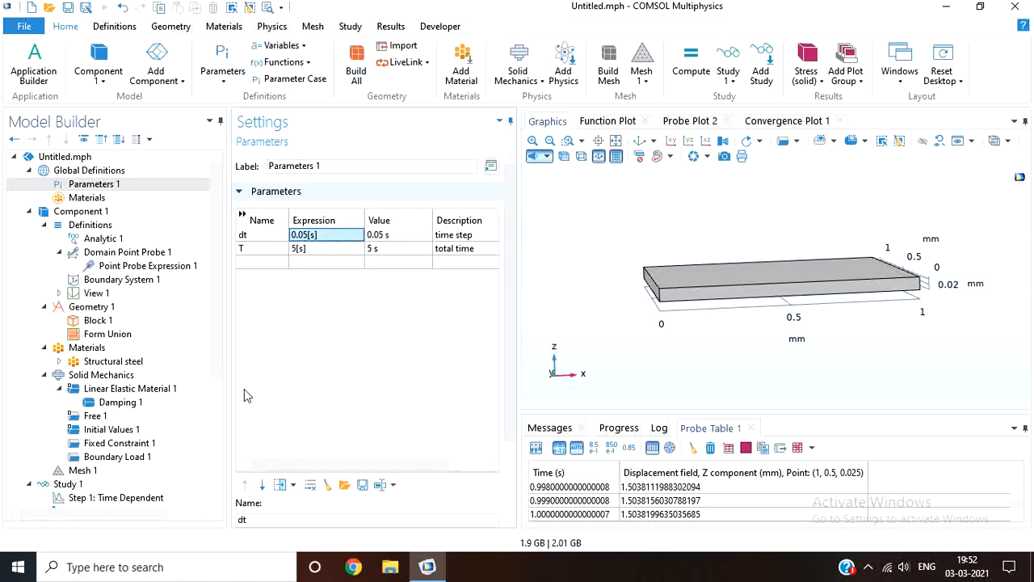
Delete Damping 1 from Linear Elastic Material 1.
{"action": "left_click", "coordinate": [160, 405]}
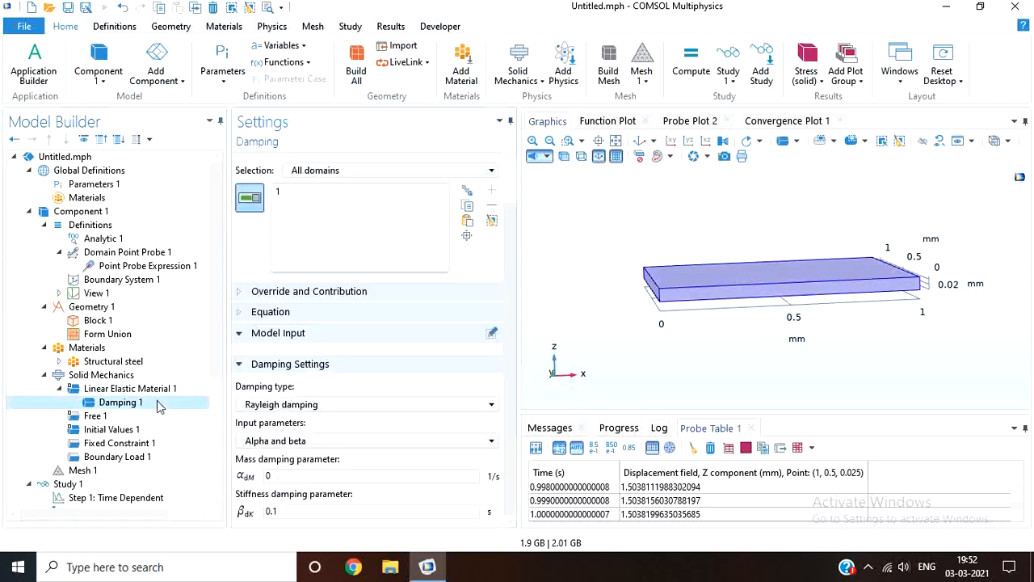
{"action": "right_click", "coordinate": [159, 406]}
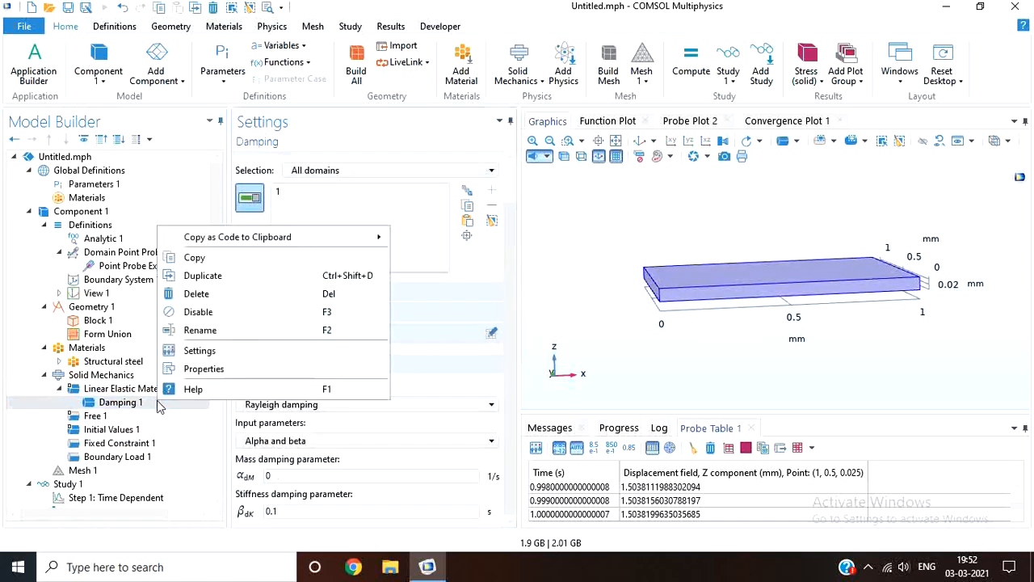
{"action": "left_click", "coordinate": [202, 296]}
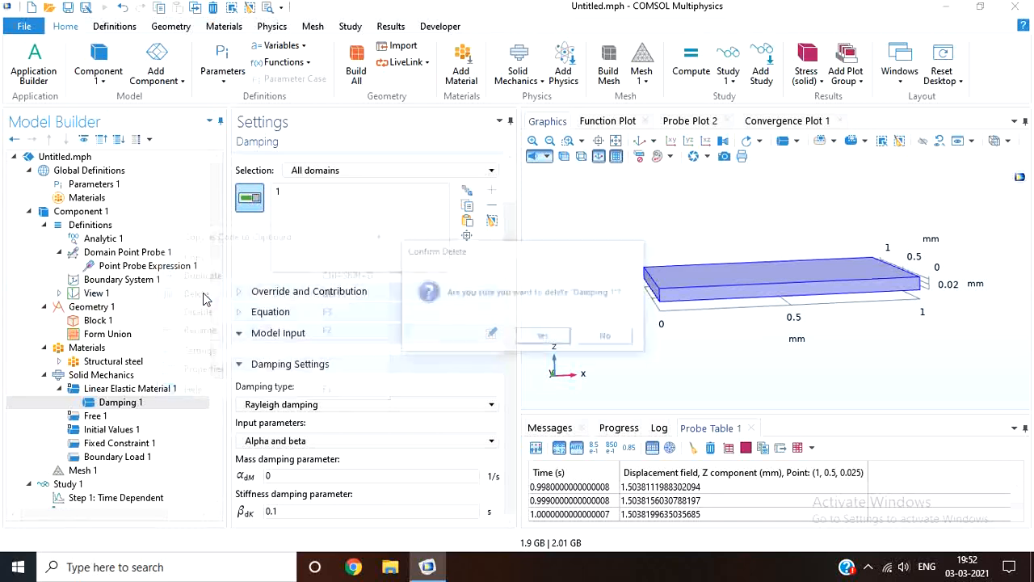
{"action": "left_click", "coordinate": [547, 339]}
Delete all of Study 1's solver configurations together with the associated result nodes.
{"action": "left_click_drag", "start_coordinate": [212, 344], "coordinate": [214, 441]}
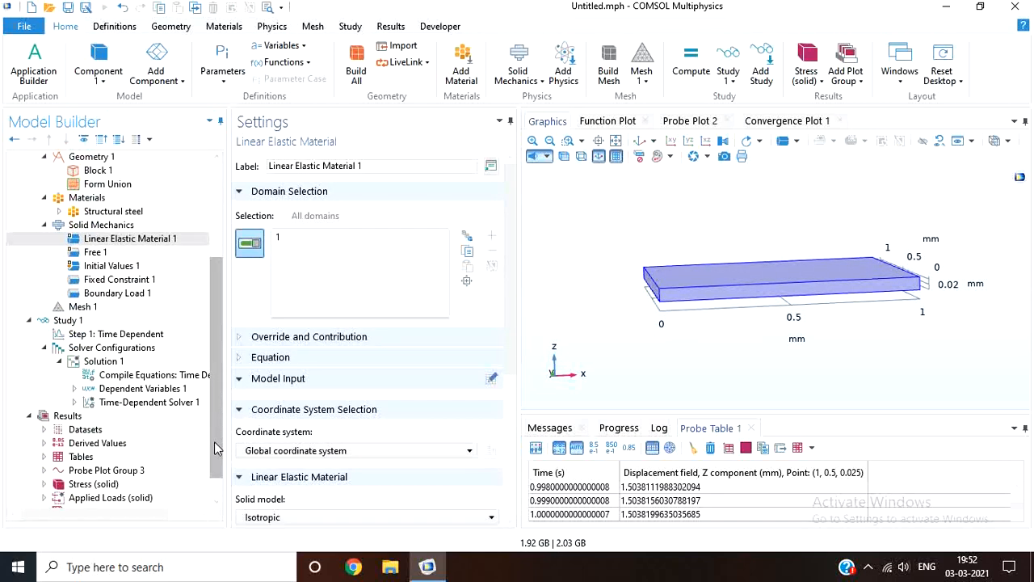
{"action": "left_click", "coordinate": [117, 351]}
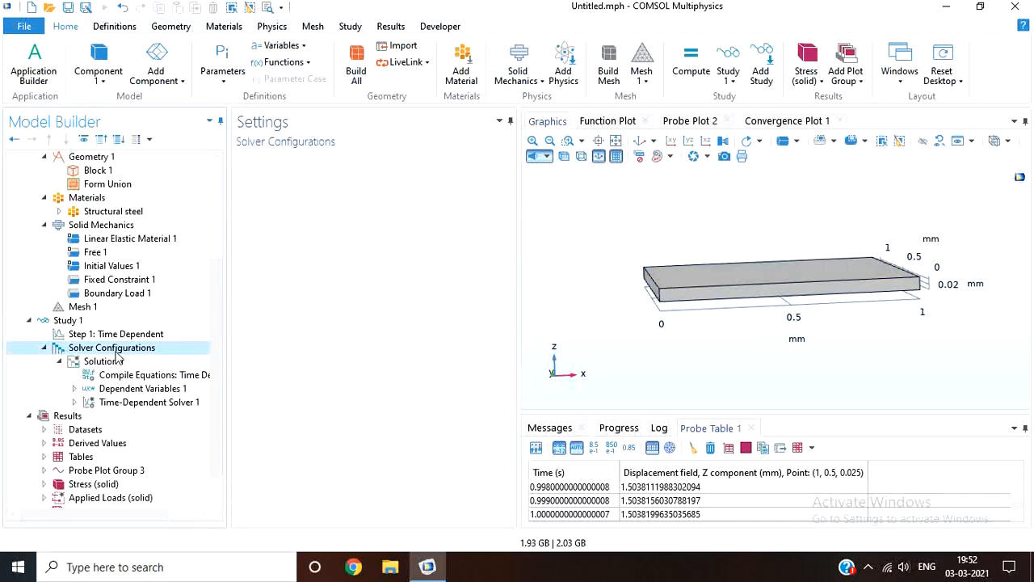
{"action": "right_click", "coordinate": [117, 353]}
{"action": "left_click", "coordinate": [153, 419]}
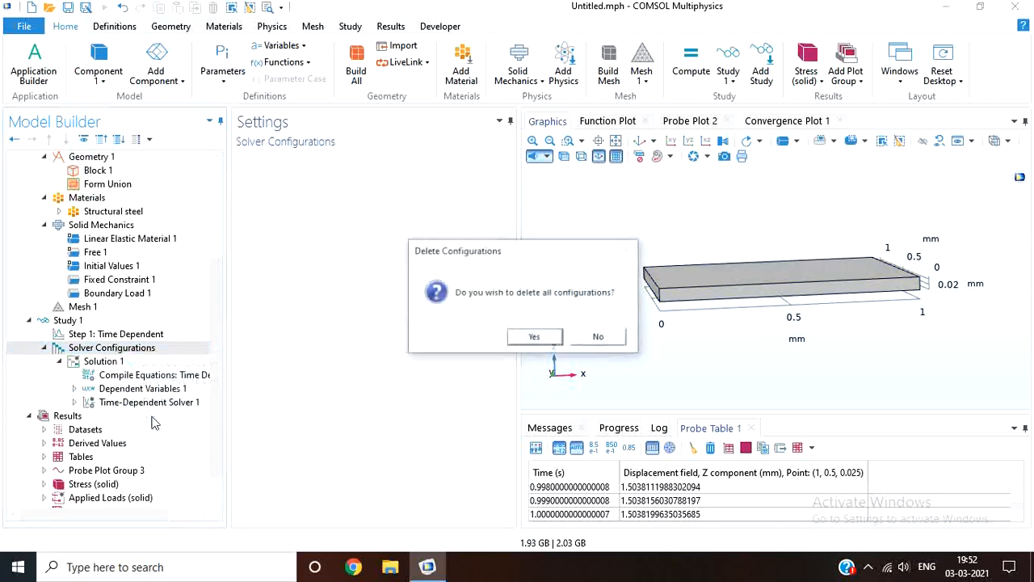
{"action": "left_click", "coordinate": [535, 336]}
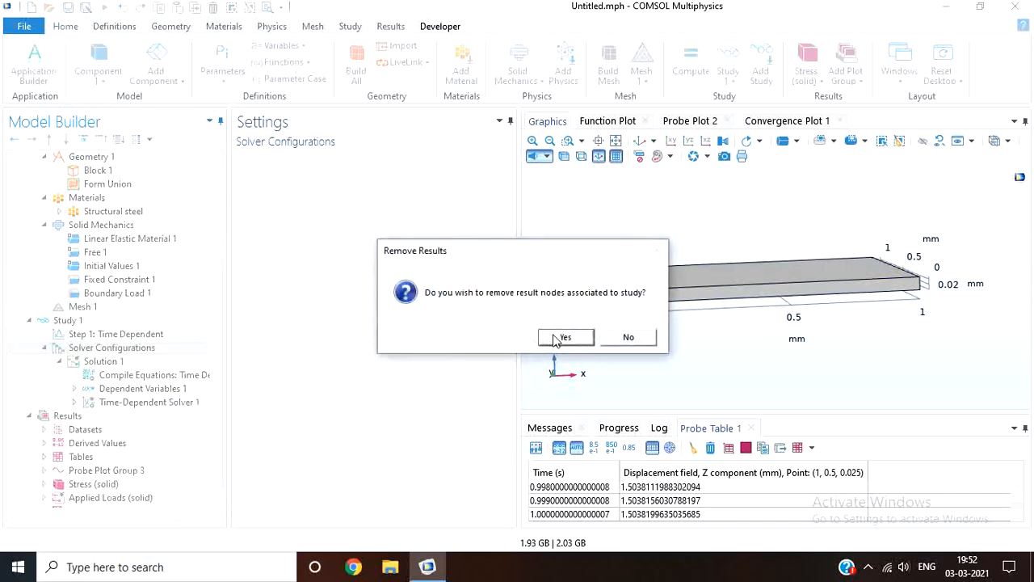
{"action": "left_click", "coordinate": [557, 338]}
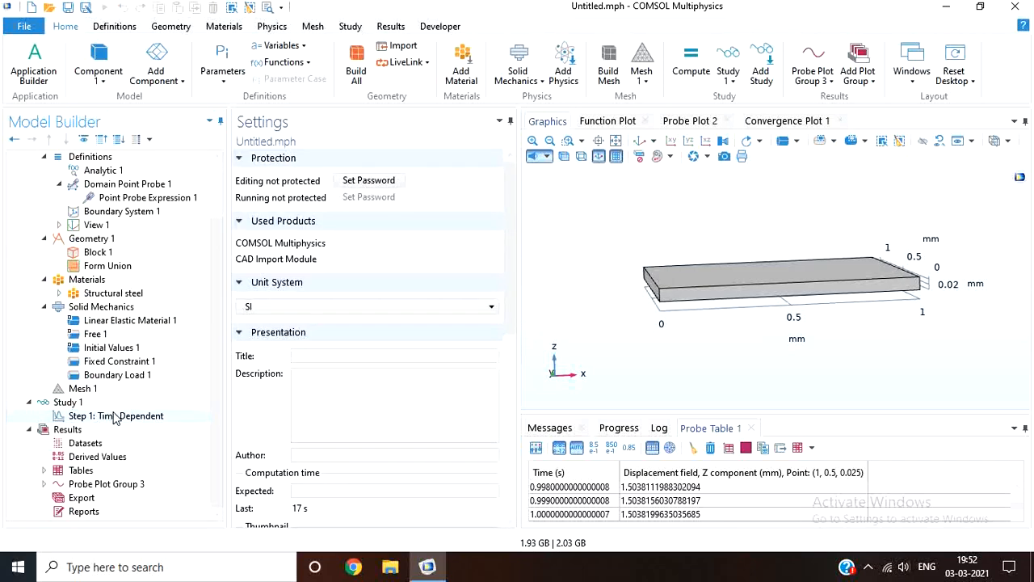
Move Domain Point Probe 1 onto the plate's top face near its centre.
{"action": "left_click", "coordinate": [104, 402]}
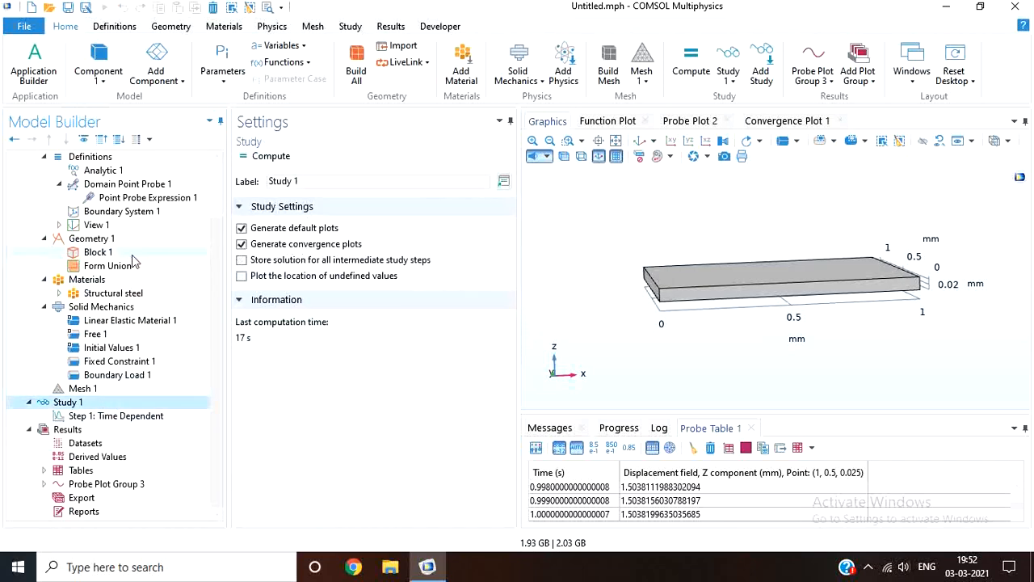
{"action": "scroll", "coordinate": [198, 300], "scroll_direction": "up", "scroll_amount": 2}
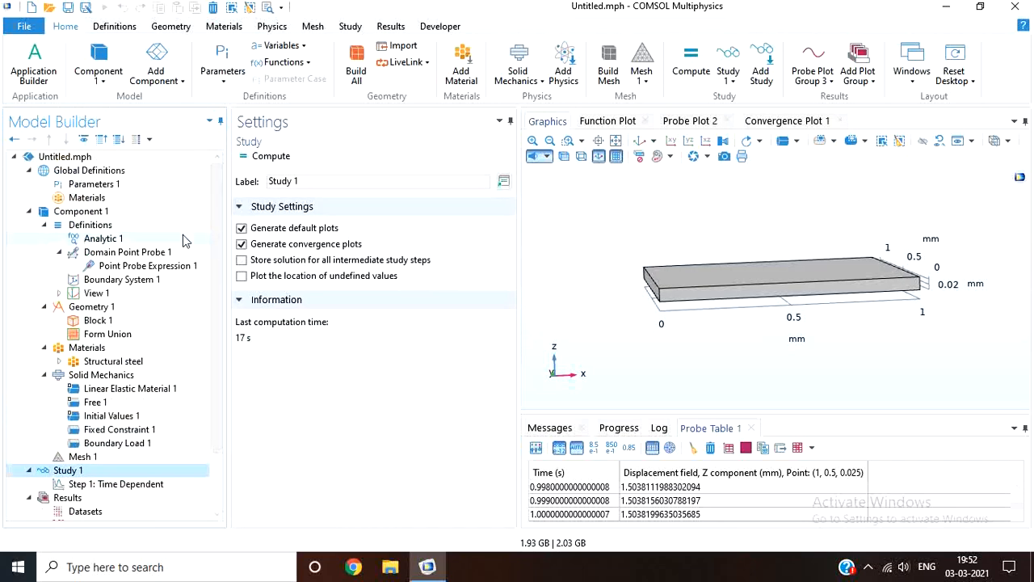
{"action": "left_click", "coordinate": [165, 253]}
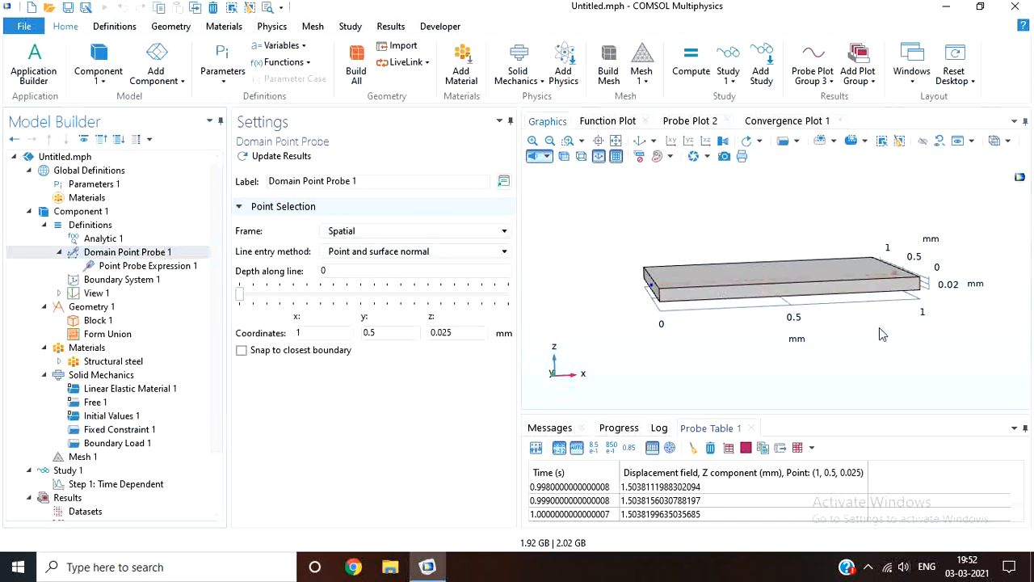
{"action": "left_click_drag", "start_coordinate": [879, 327], "coordinate": [866, 370]}
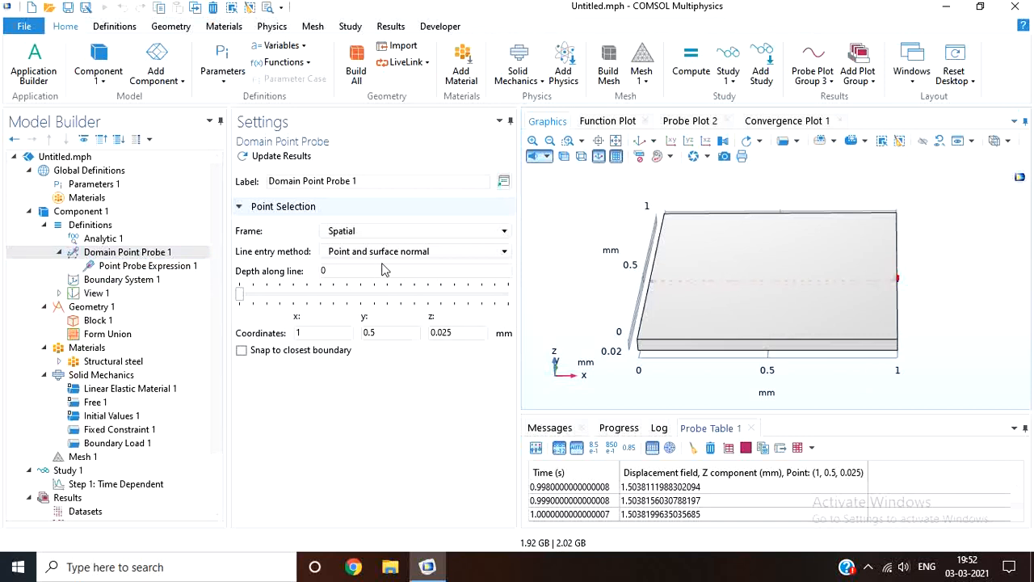
{"action": "left_click", "coordinate": [772, 277]}
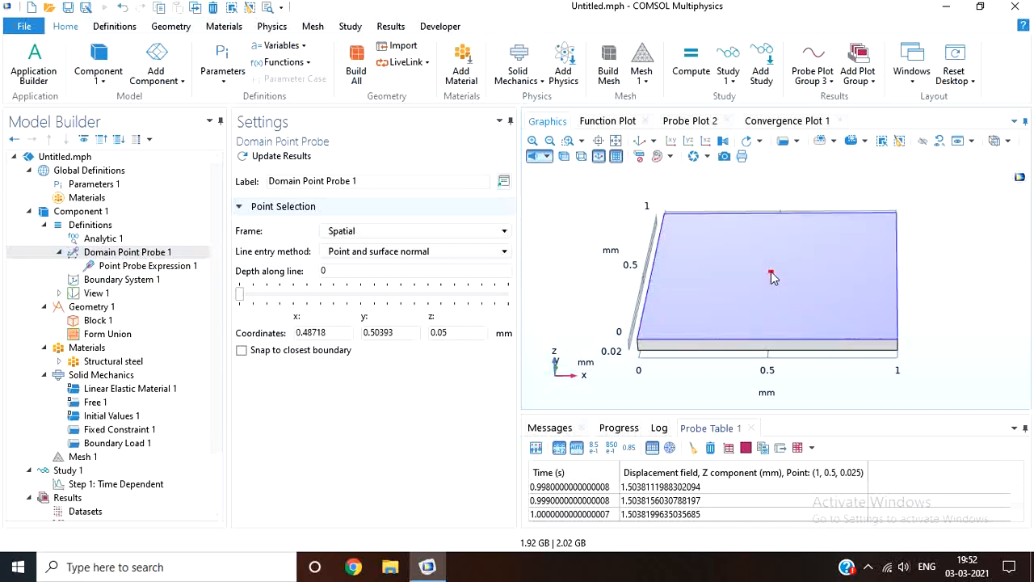
Set Domain Point Probe 1's coordinates to x 0.5, y 0.5 and z 0.05 mm.
{"action": "left_click", "coordinate": [341, 329]}
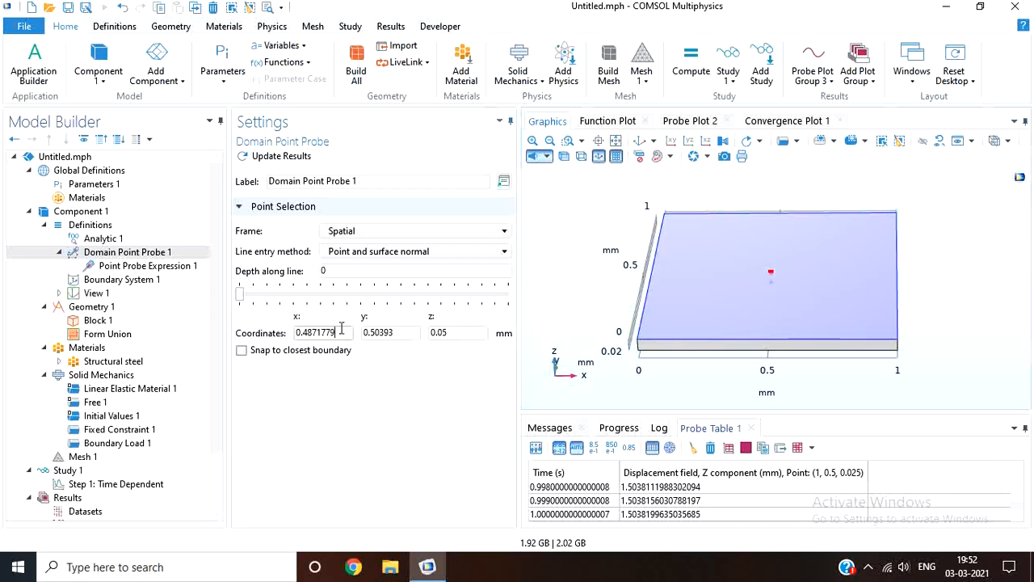
{"action": "double_click", "coordinate": [341, 329]}
{"action": "type", "text": "0.5"}
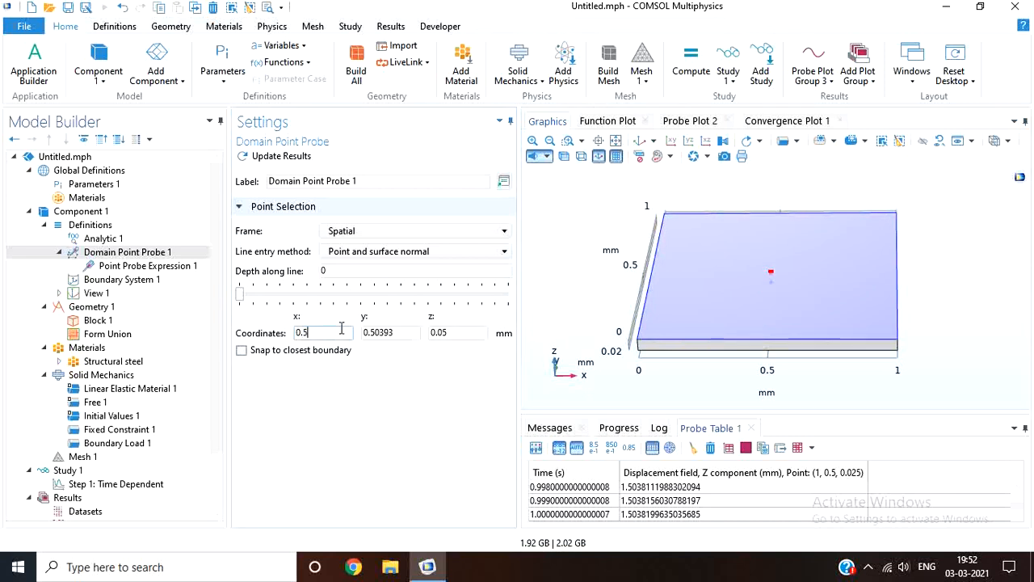
{"action": "key", "text": "Tab"}
{"action": "type", "text": "0"}
{"action": "key", "text": "Tab"}
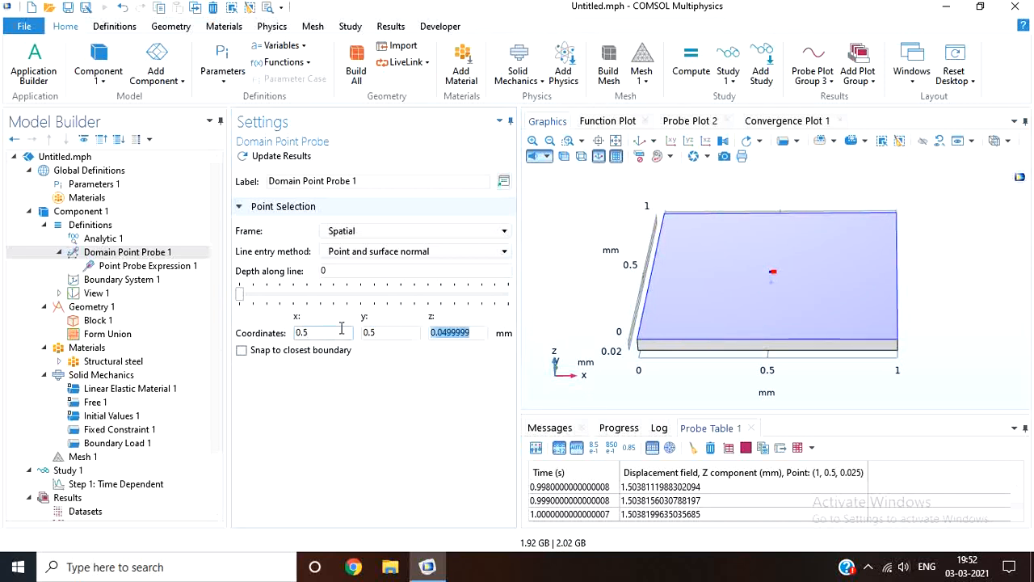
{"action": "type", "text": "0.05"}
{"action": "key", "text": "Tab"}
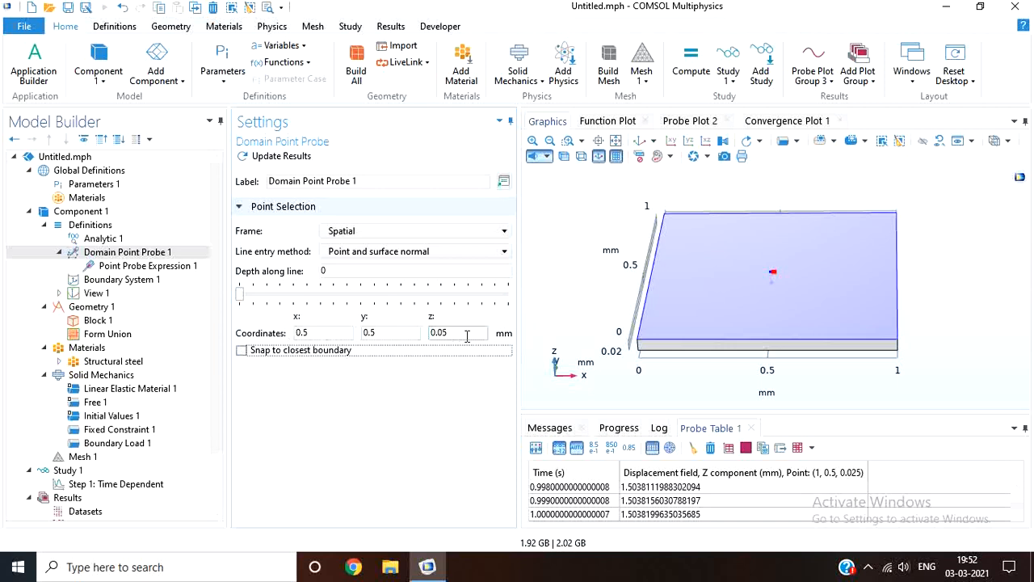
{"action": "left_click_drag", "start_coordinate": [566, 358], "coordinate": [574, 318]}
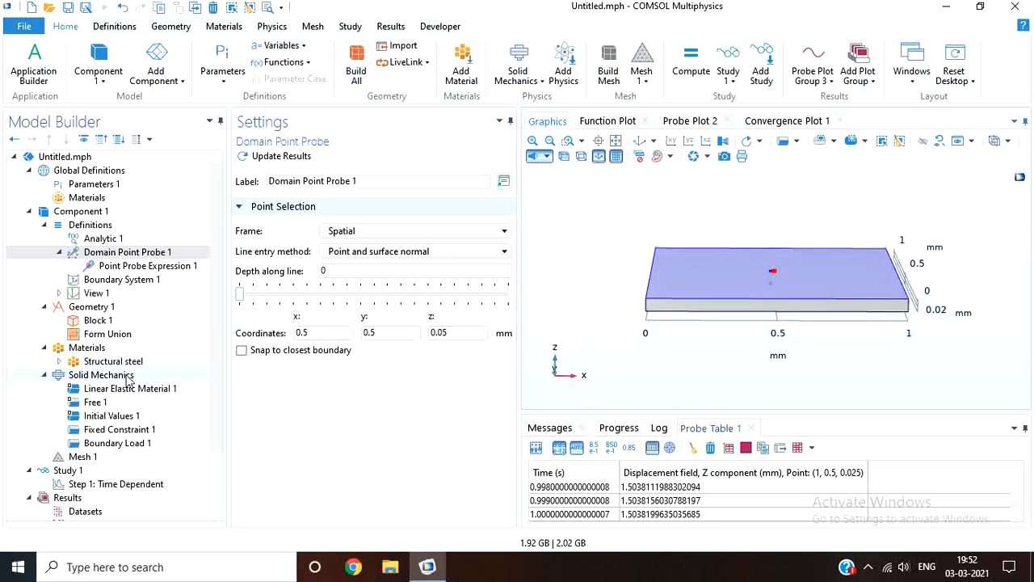
Generate the default solver configuration for Study 1.
{"action": "left_click_drag", "start_coordinate": [215, 349], "coordinate": [217, 452]}
{"action": "left_click", "coordinate": [121, 416]}
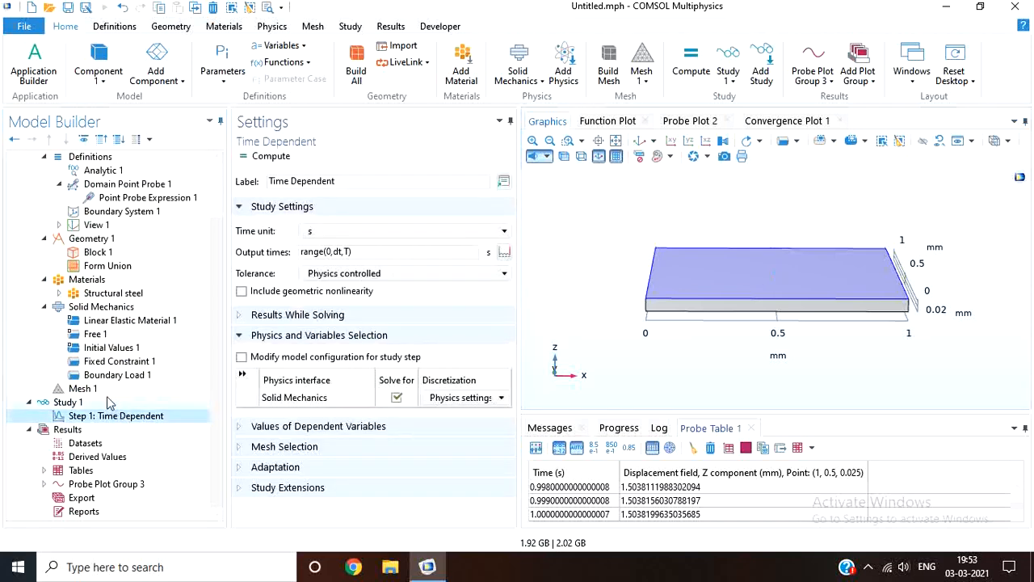
{"action": "left_click", "coordinate": [109, 403]}
{"action": "right_click", "coordinate": [109, 402]}
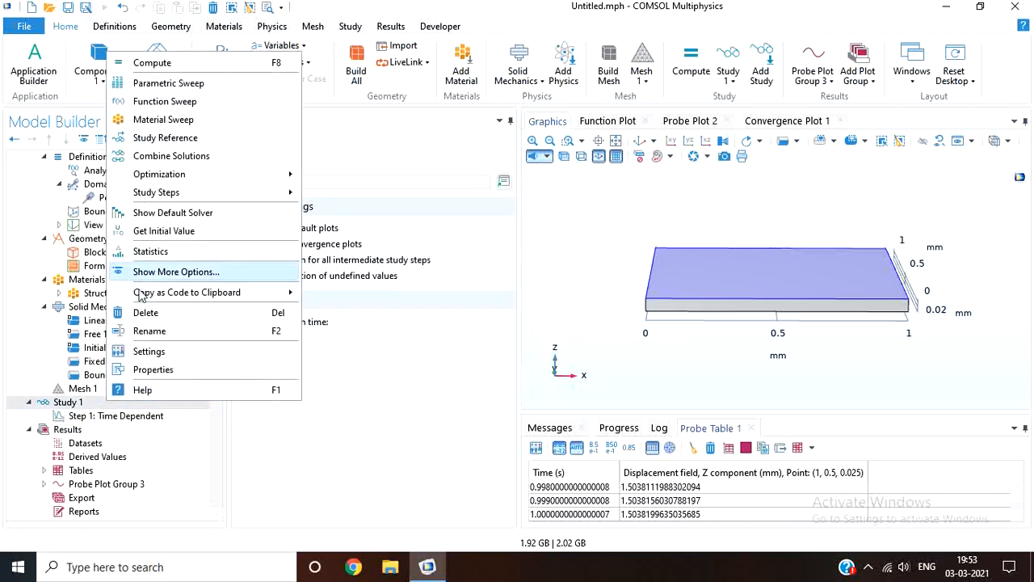
{"action": "left_click", "coordinate": [153, 228]}
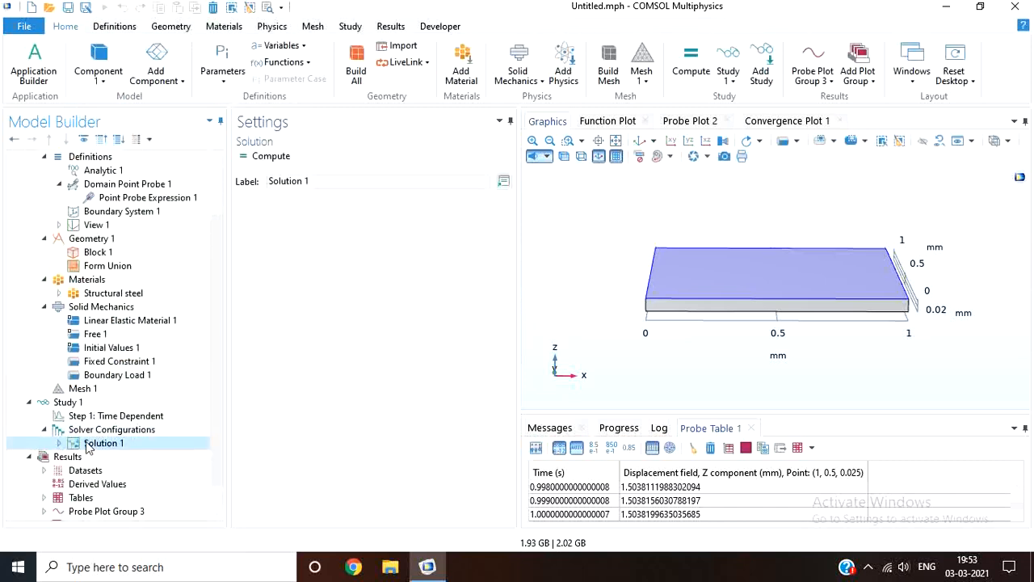
Set Time-Dependent Solver 1 to manual steps with a time step of dt, and compute the study.
{"action": "left_click", "coordinate": [59, 442]}
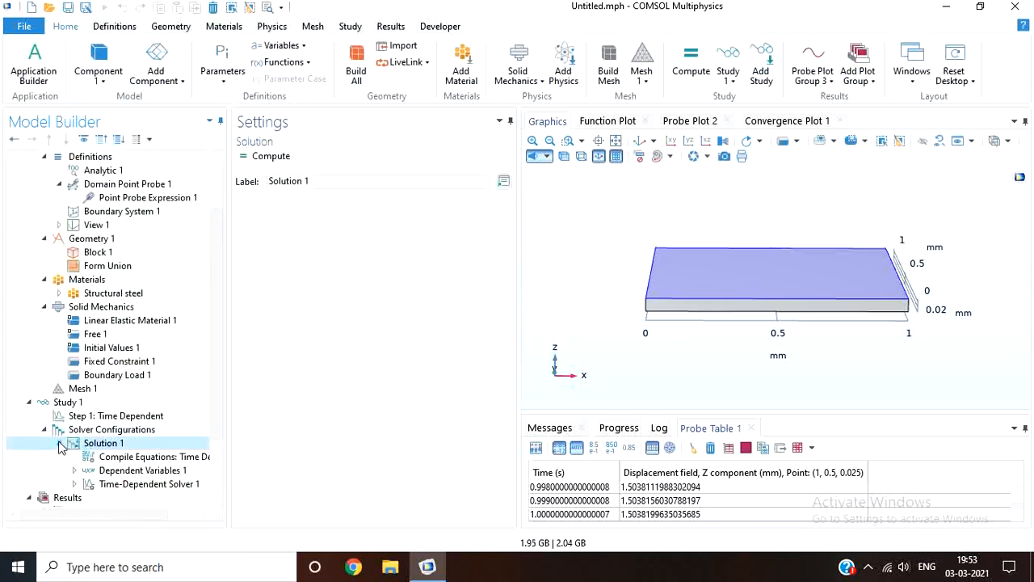
{"action": "left_click", "coordinate": [131, 485]}
{"action": "left_click", "coordinate": [447, 406]}
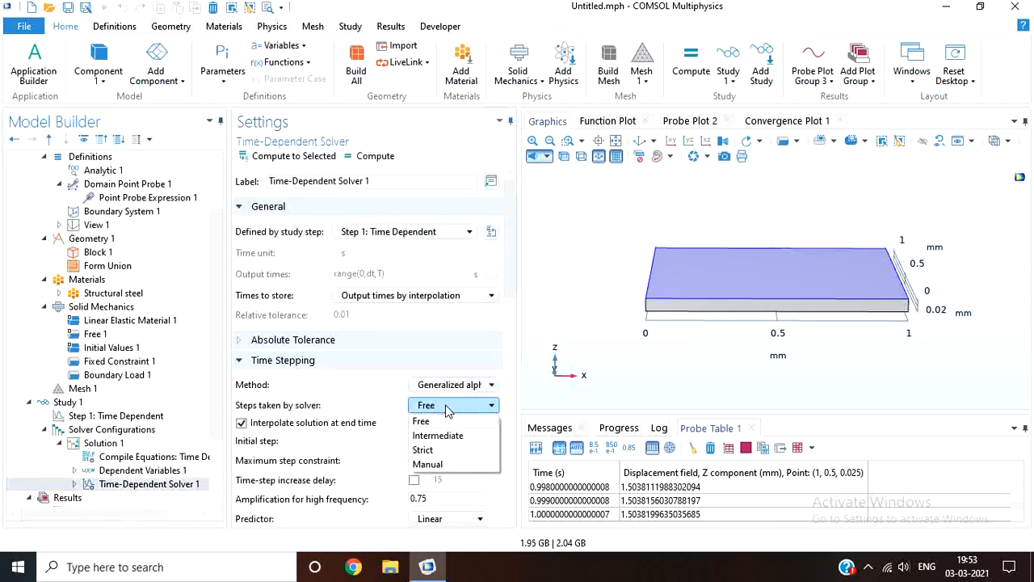
{"action": "left_click", "coordinate": [445, 464]}
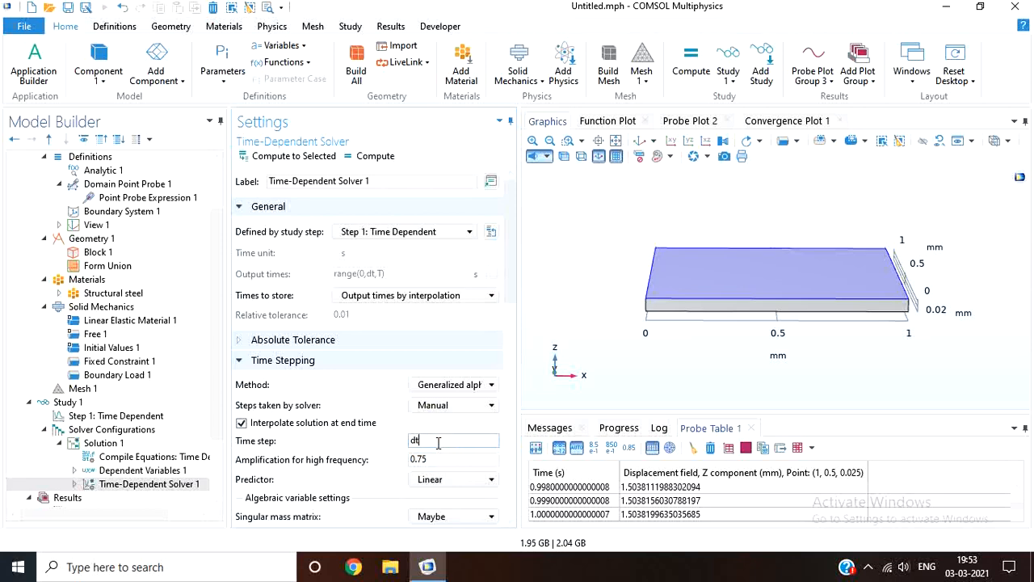
{"action": "left_click", "coordinate": [356, 155]}
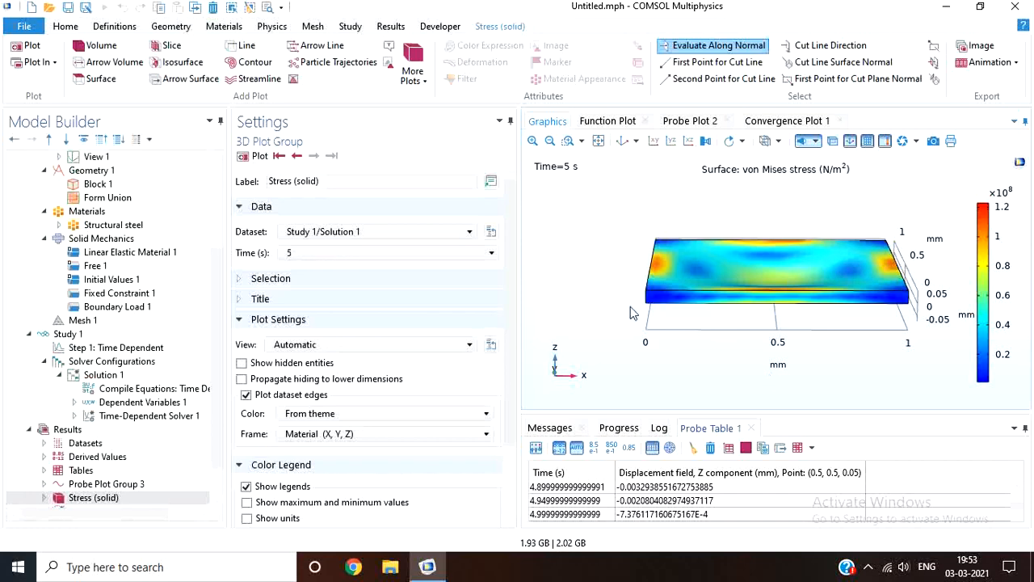
Create a player animation of the Stress (solid) plot over all stored time steps and replay it.
{"action": "left_click_drag", "start_coordinate": [611, 327], "coordinate": [590, 216]}
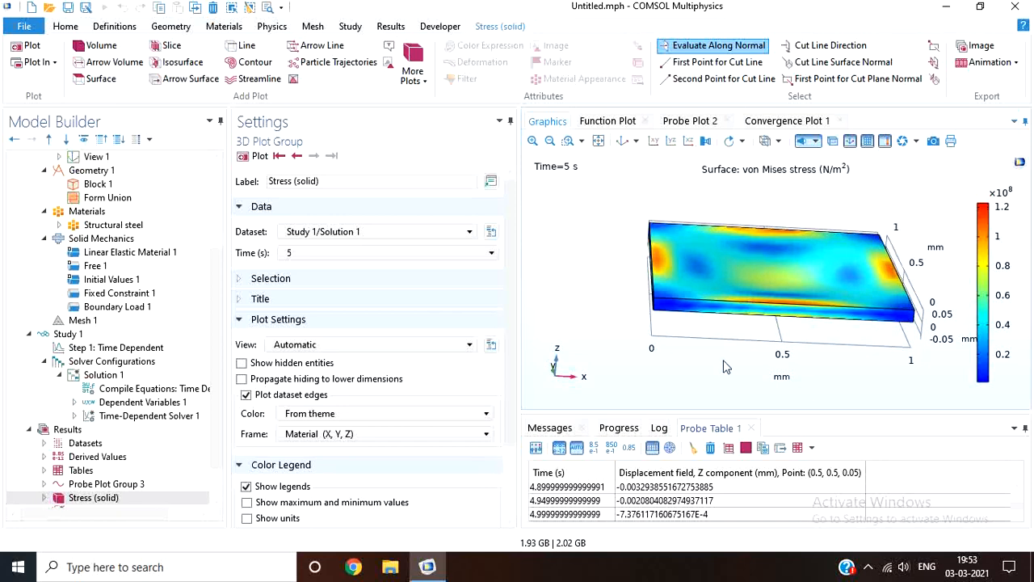
{"action": "left_click_drag", "start_coordinate": [725, 367], "coordinate": [602, 227]}
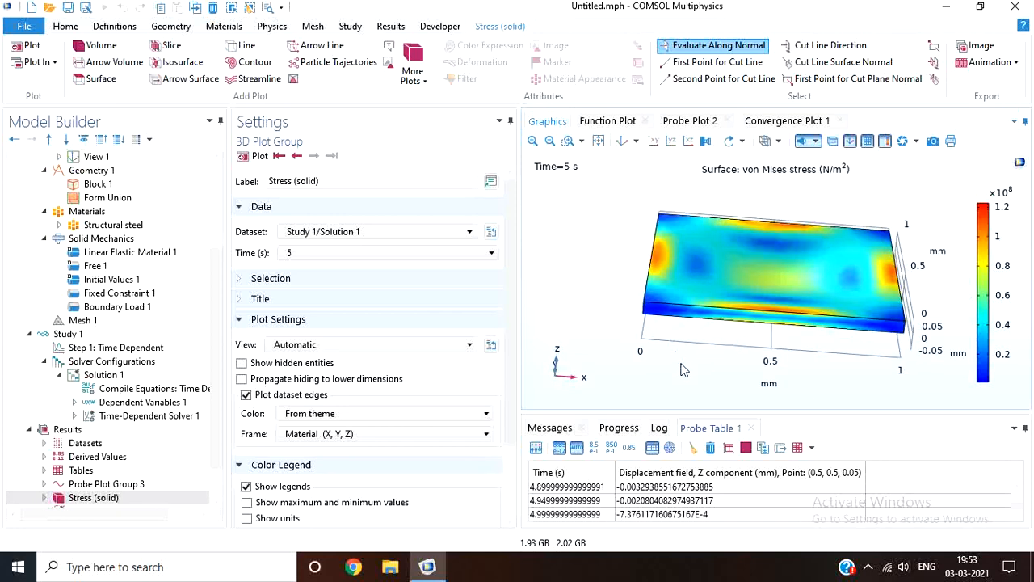
{"action": "mouse_move", "coordinate": [682, 369]}
{"action": "left_mouse_down"}
{"action": "mouse_move", "coordinate": [699, 323]}
{"action": "mouse_move", "coordinate": [676, 354]}
{"action": "left_mouse_up"}
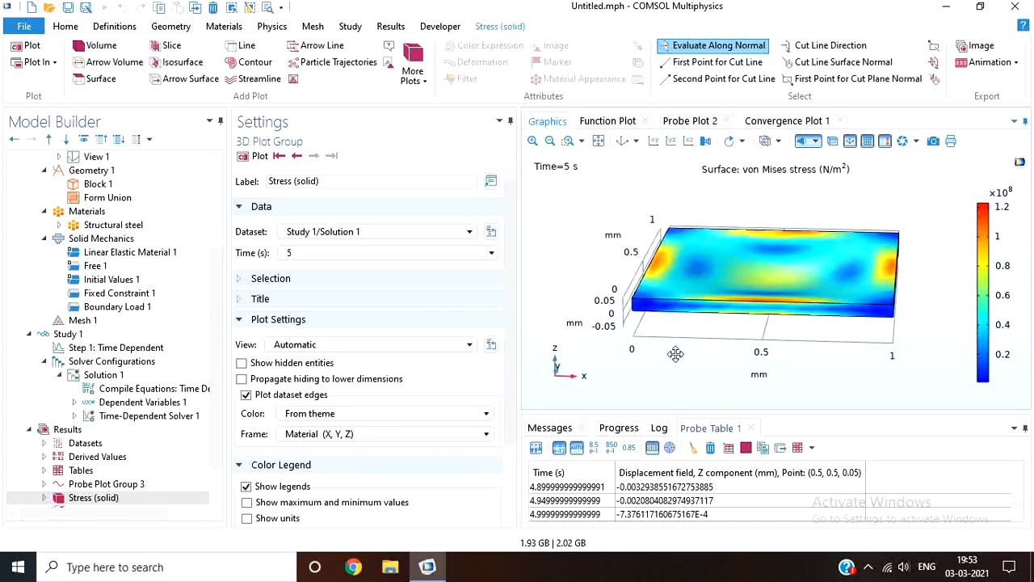
{"action": "left_click", "coordinate": [1014, 64]}
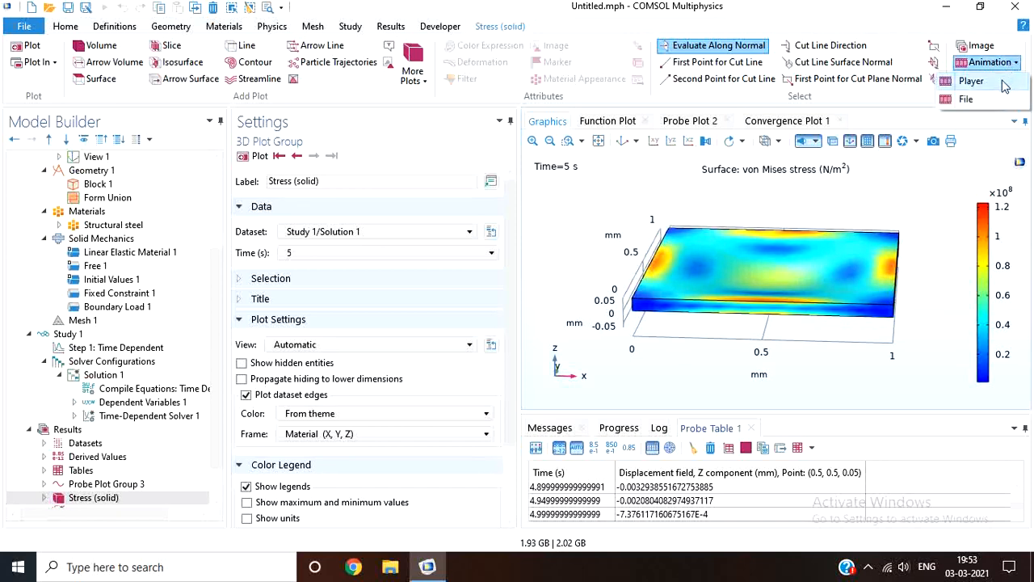
{"action": "left_click", "coordinate": [972, 81]}
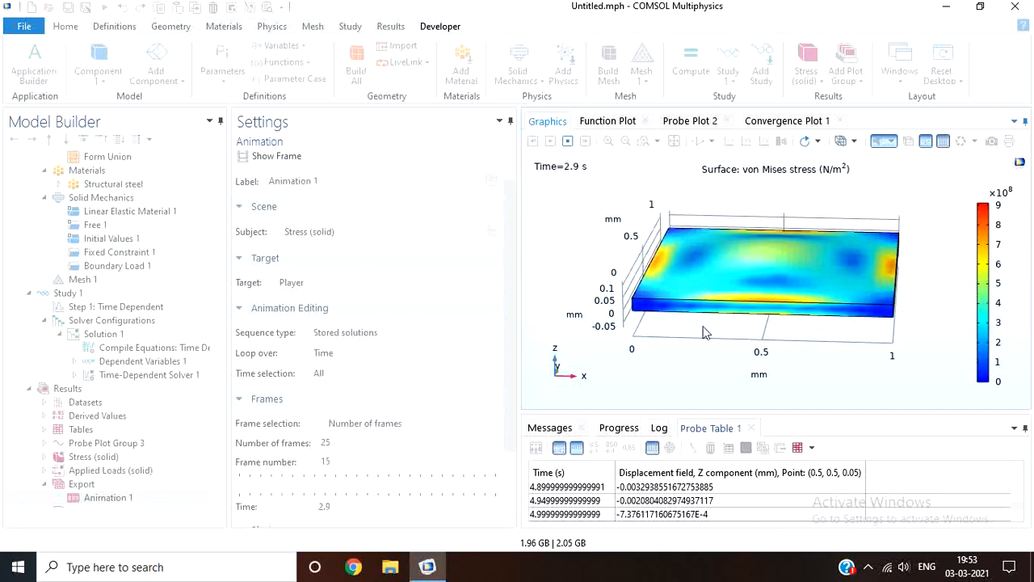
{"action": "left_click_drag", "start_coordinate": [704, 330], "coordinate": [719, 303]}
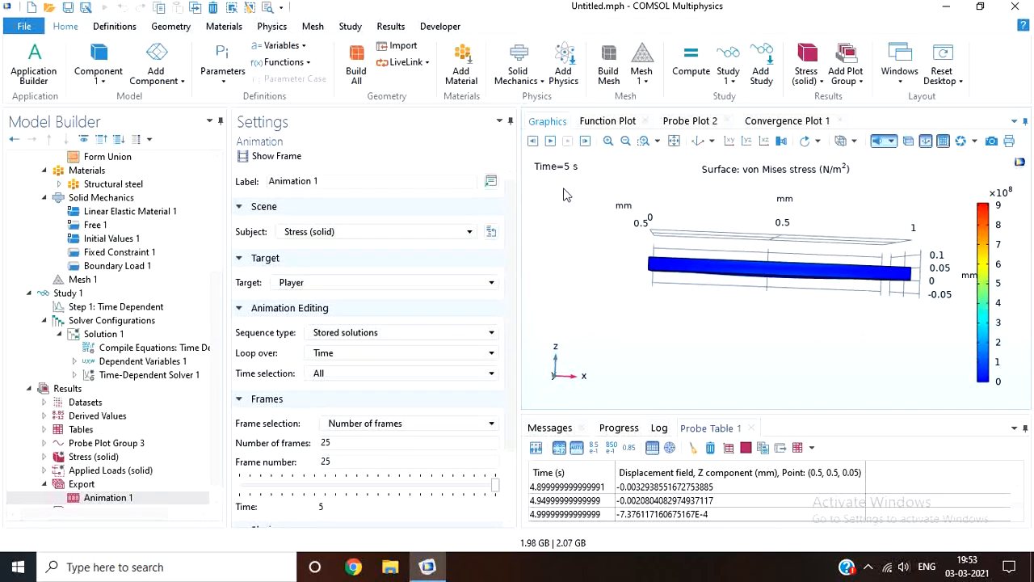
{"action": "left_click", "coordinate": [551, 143]}
{"action": "left_click_drag", "start_coordinate": [579, 209], "coordinate": [566, 242]}
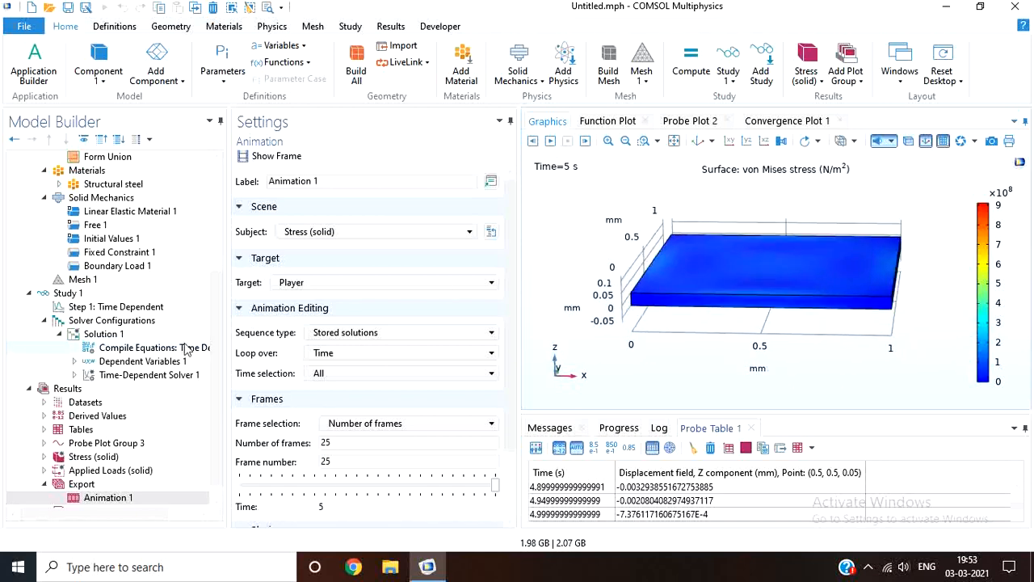
Return to the Stress (solid) plot and examine the stress distribution over the plate.
{"action": "scroll", "coordinate": [217, 404], "scroll_direction": "down", "scroll_amount": 1}
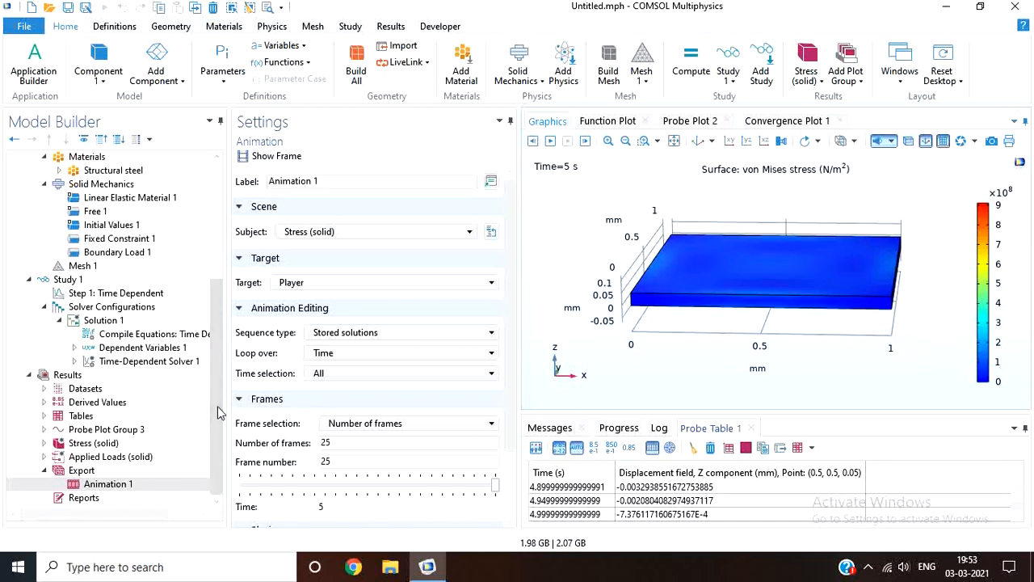
{"action": "left_click", "coordinate": [118, 443]}
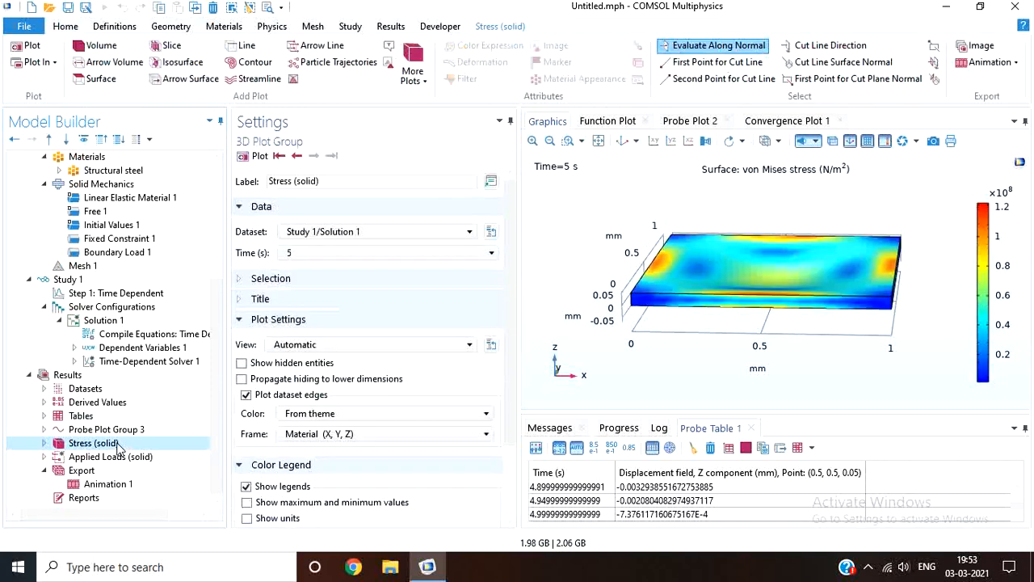
{"action": "left_click_drag", "start_coordinate": [564, 366], "coordinate": [592, 370]}
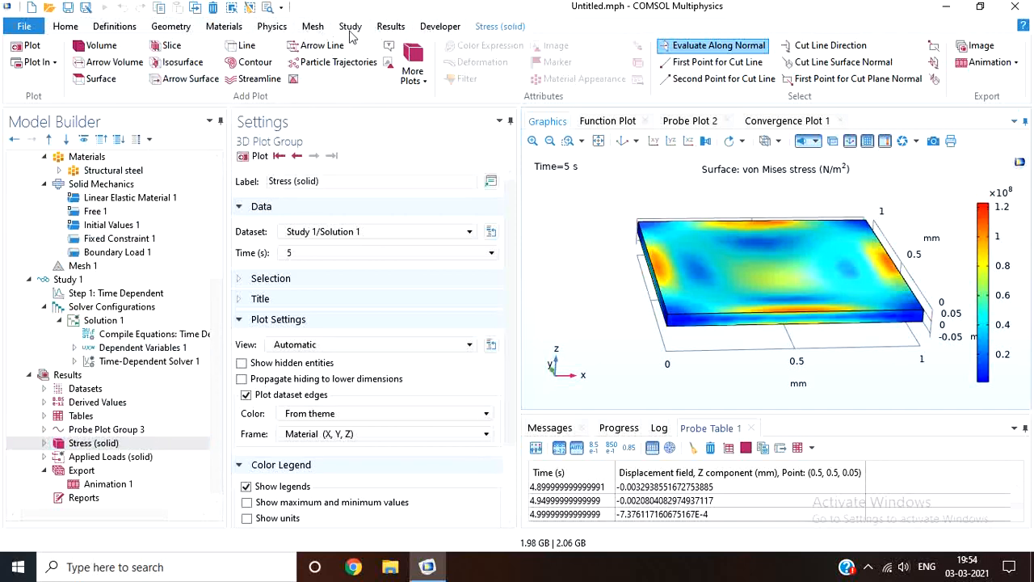
Add a 3D plot group with a volume plot of the displacement magnitude (solid.disp) in mm and plot it.
{"action": "left_click", "coordinate": [399, 26]}
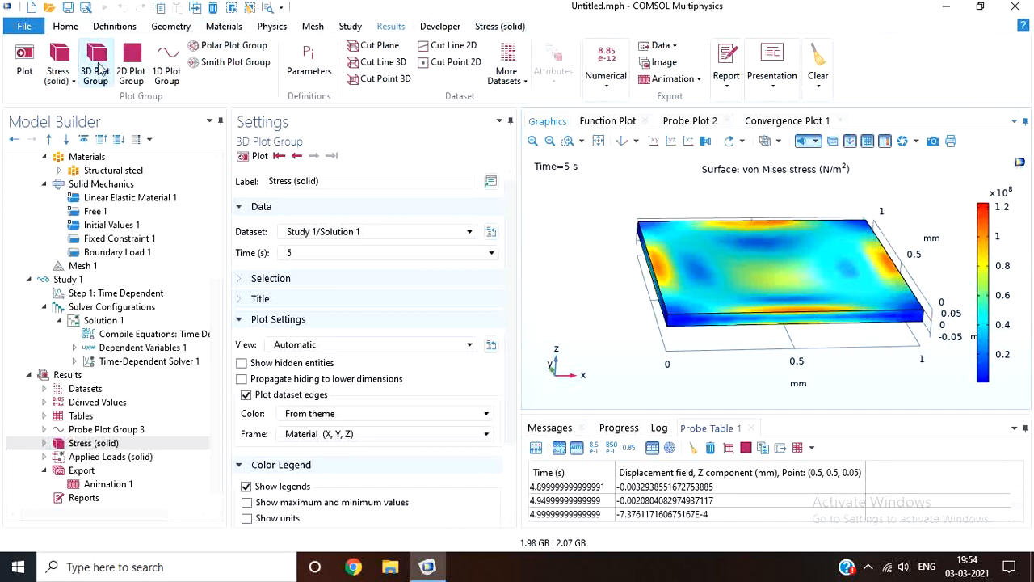
{"action": "left_click", "coordinate": [86, 67]}
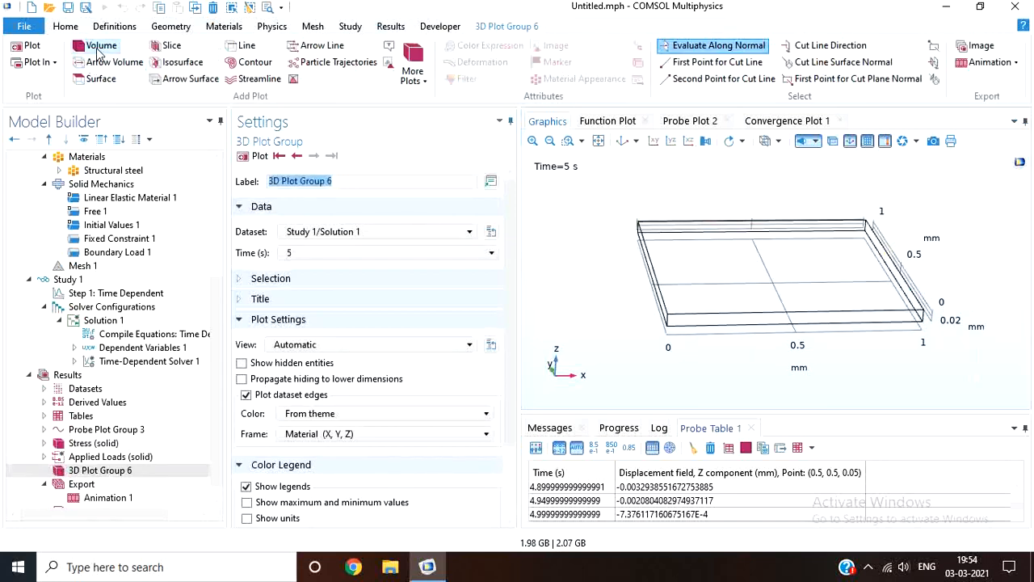
{"action": "left_click", "coordinate": [99, 49]}
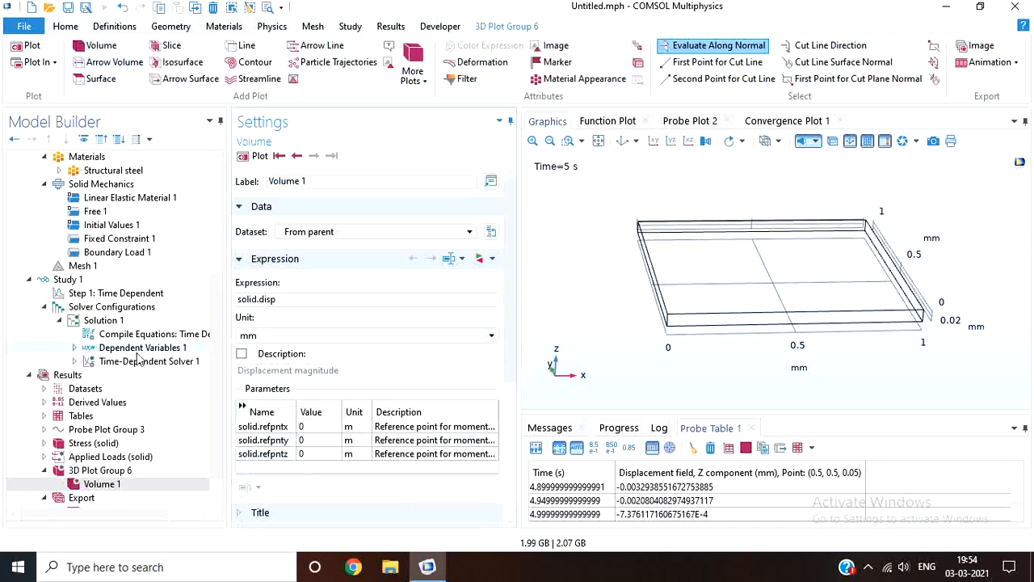
{"action": "left_click", "coordinate": [244, 156]}
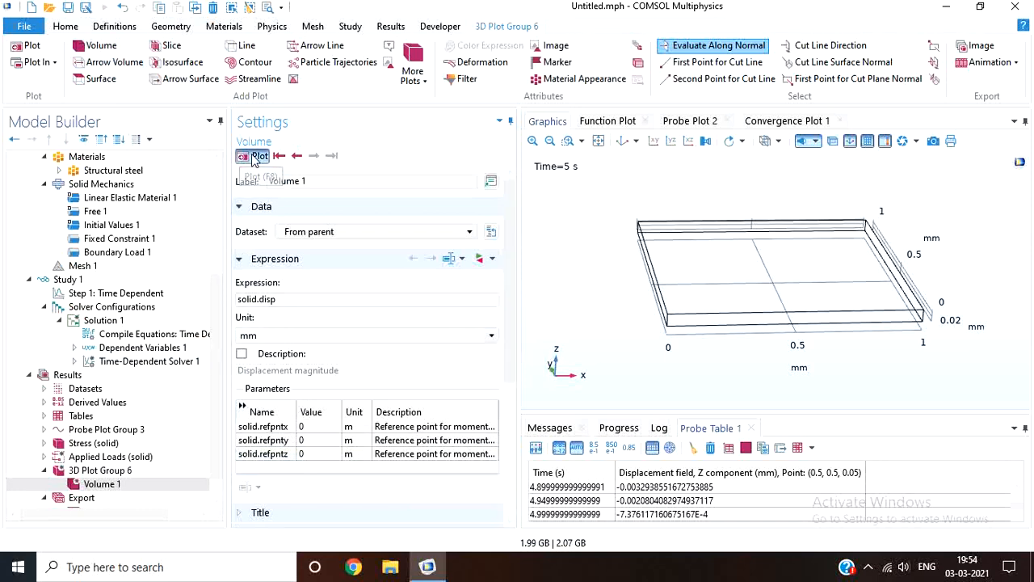
{"action": "left_click_drag", "start_coordinate": [636, 324], "coordinate": [619, 335]}
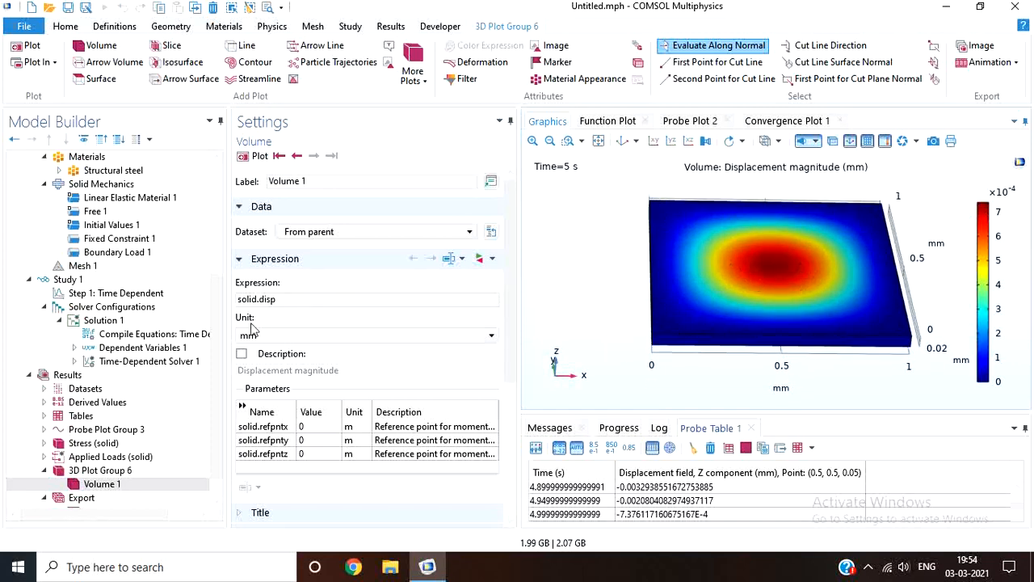
Add a deformation with components u, v and w to Volume 1 and plot the deformed plate.
{"action": "right_click", "coordinate": [127, 486]}
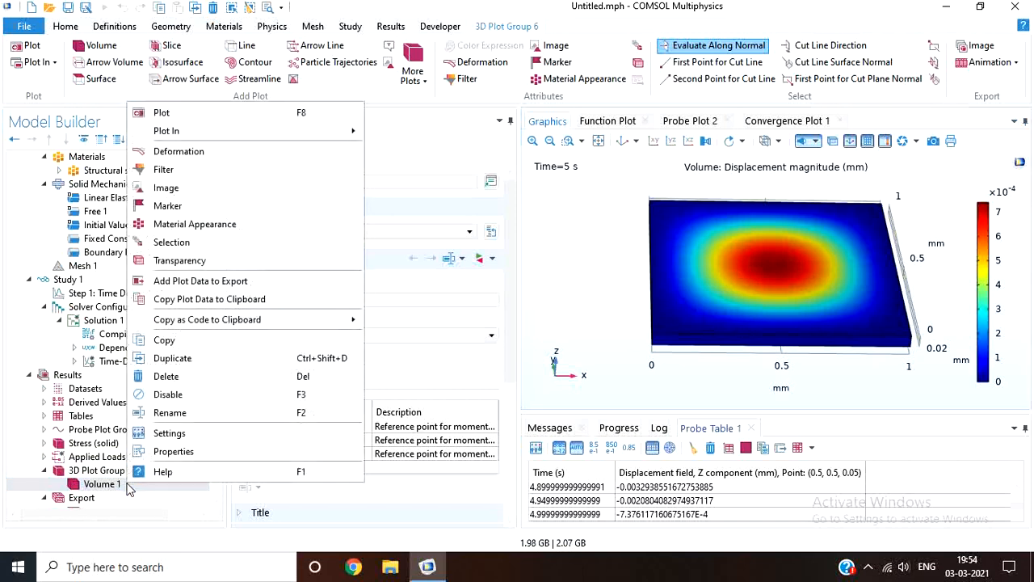
{"action": "left_click", "coordinate": [169, 156]}
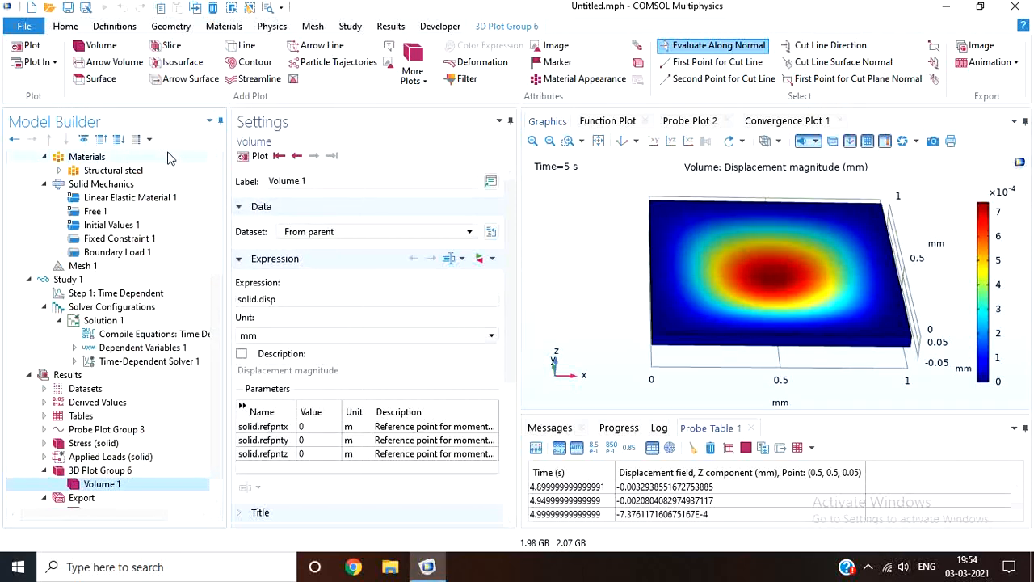
{"action": "left_click", "coordinate": [259, 157]}
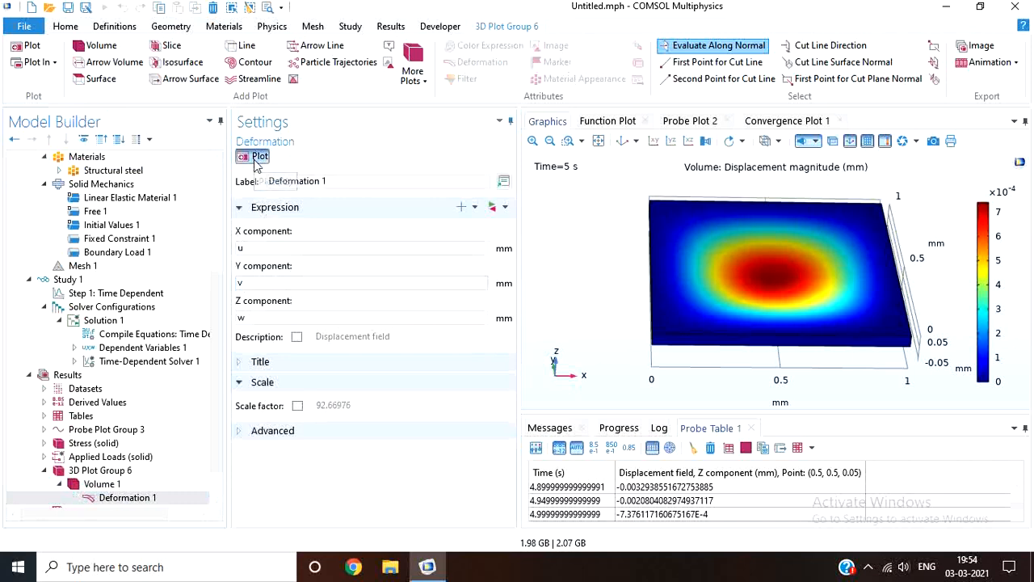
{"action": "left_click_drag", "start_coordinate": [572, 314], "coordinate": [585, 318]}
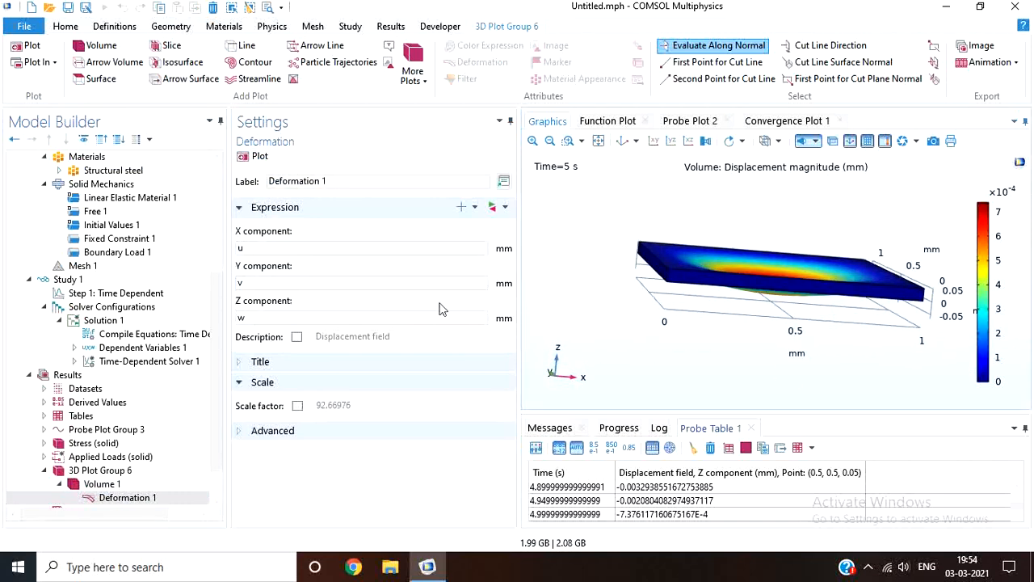
Create a player animation of the deformed displacement plot in 3D Plot Group 6 and replay it.
{"action": "left_click", "coordinate": [988, 68]}
{"action": "left_click", "coordinate": [987, 83]}
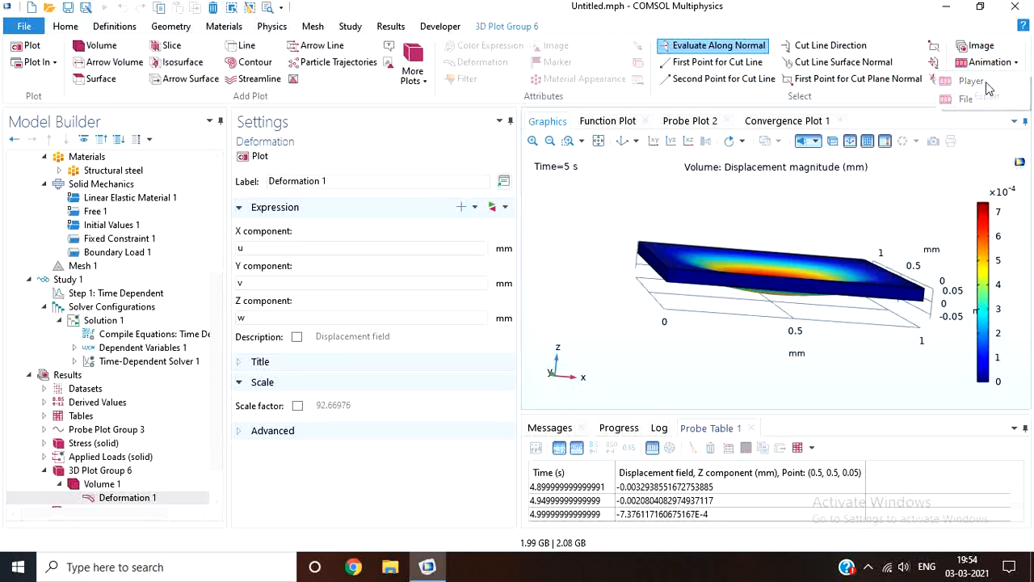
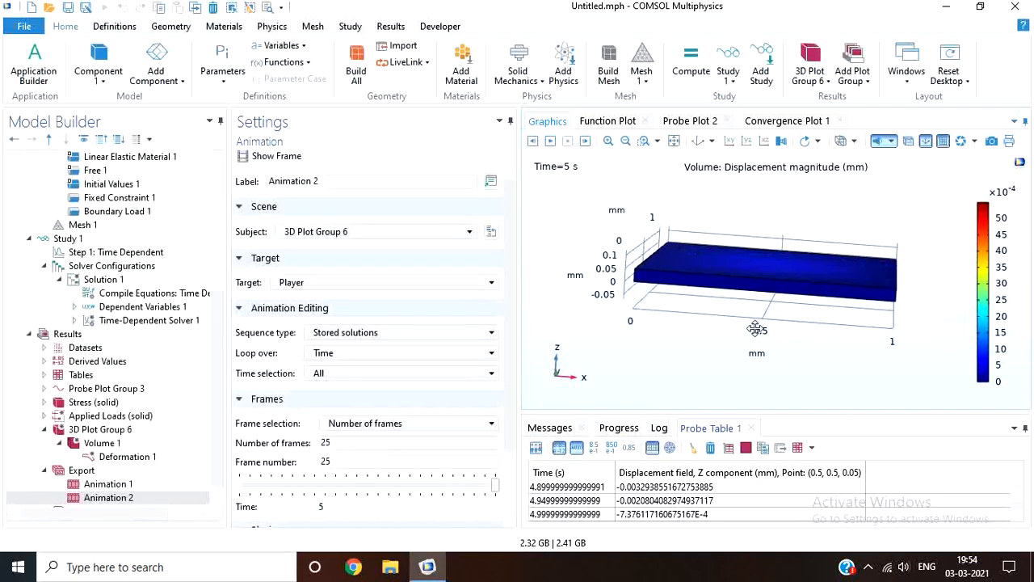
{"action": "left_click", "coordinate": [548, 141]}
Add a Damping feature to Linear Elastic Material 1 under Solid Mechanics.
{"action": "left_click_drag", "start_coordinate": [211, 347], "coordinate": [212, 275]}
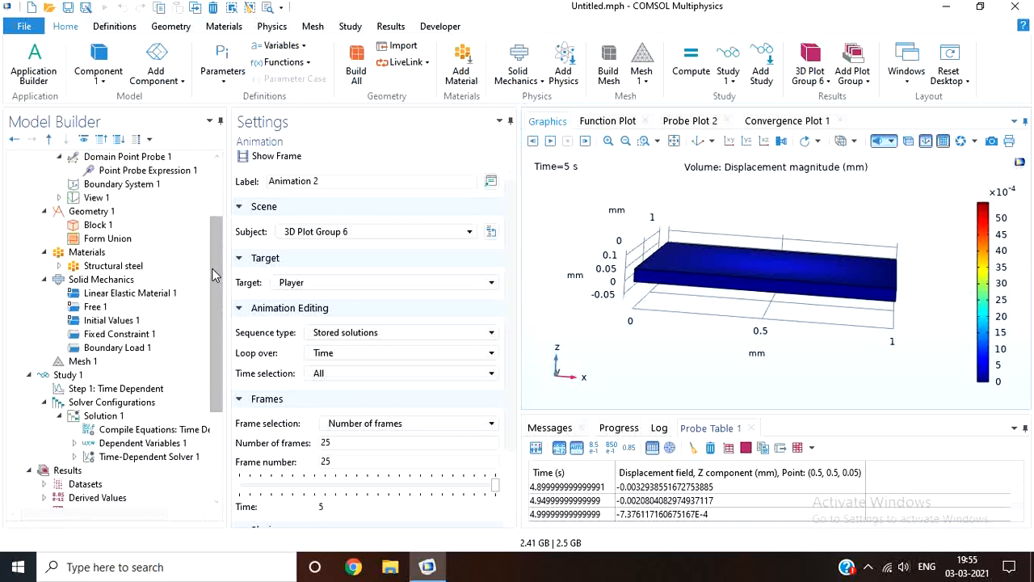
{"action": "left_click", "coordinate": [166, 295]}
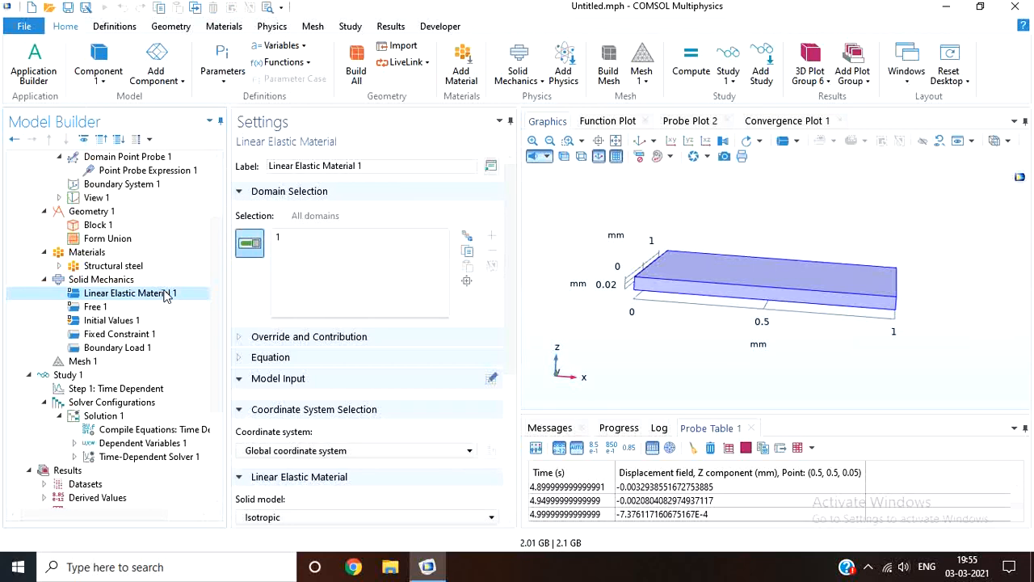
{"action": "right_click", "coordinate": [166, 295]}
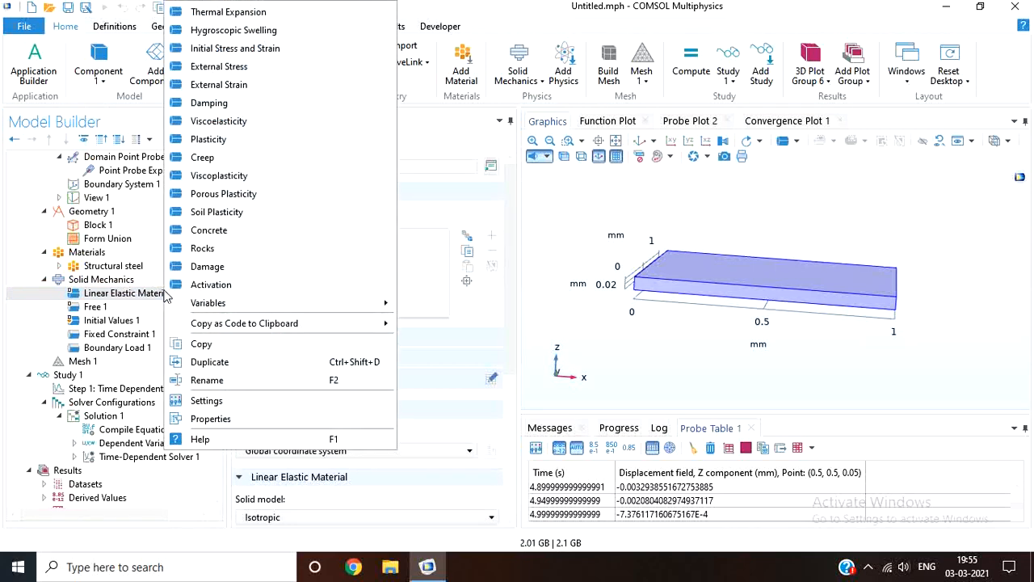
{"action": "left_click", "coordinate": [242, 103]}
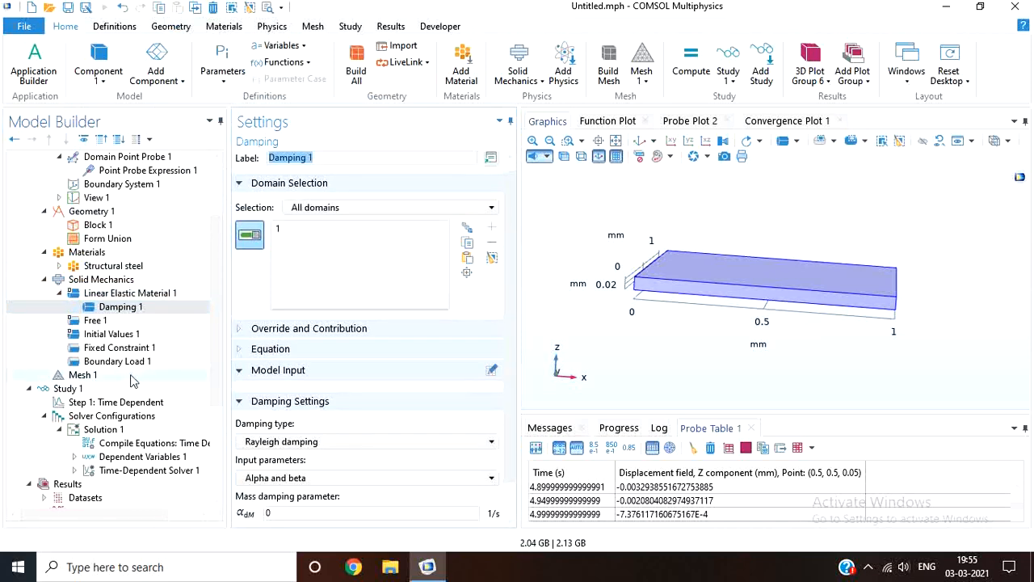
Delete Study 1's solver configurations together with the result nodes associated with the study.
{"action": "left_click", "coordinate": [113, 416]}
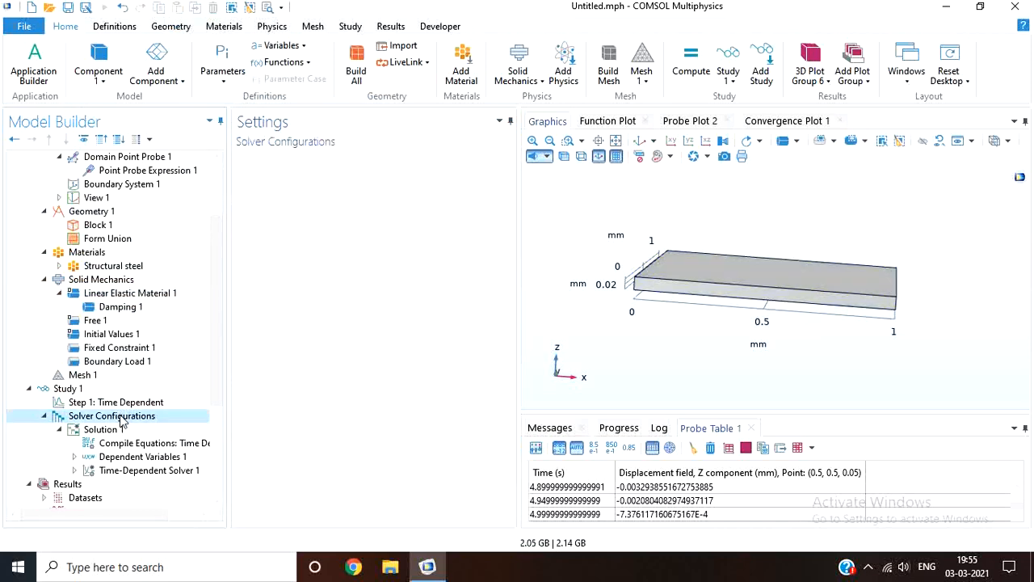
{"action": "right_click", "coordinate": [122, 418]}
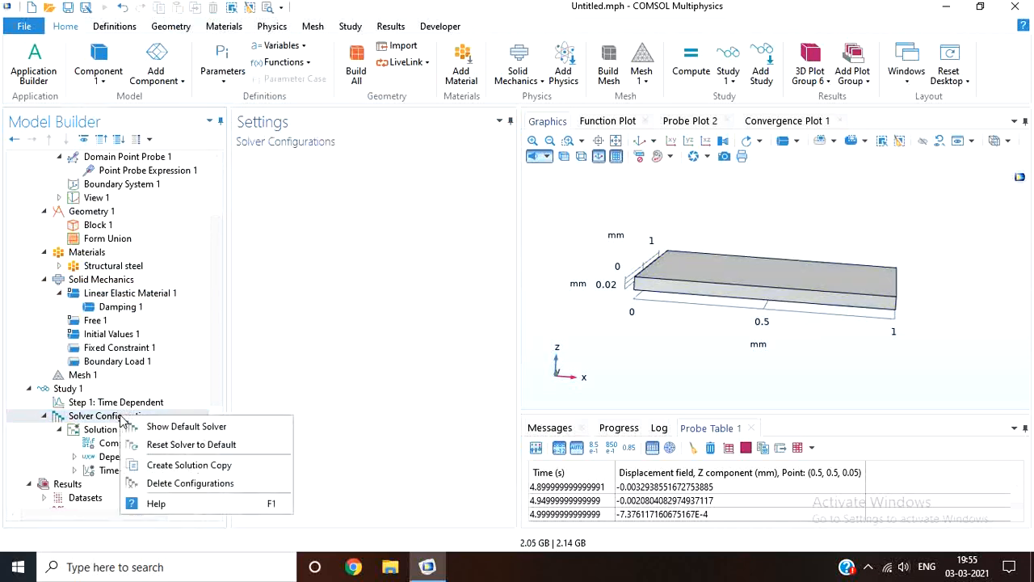
{"action": "left_click", "coordinate": [173, 483]}
{"action": "left_click", "coordinate": [534, 339]}
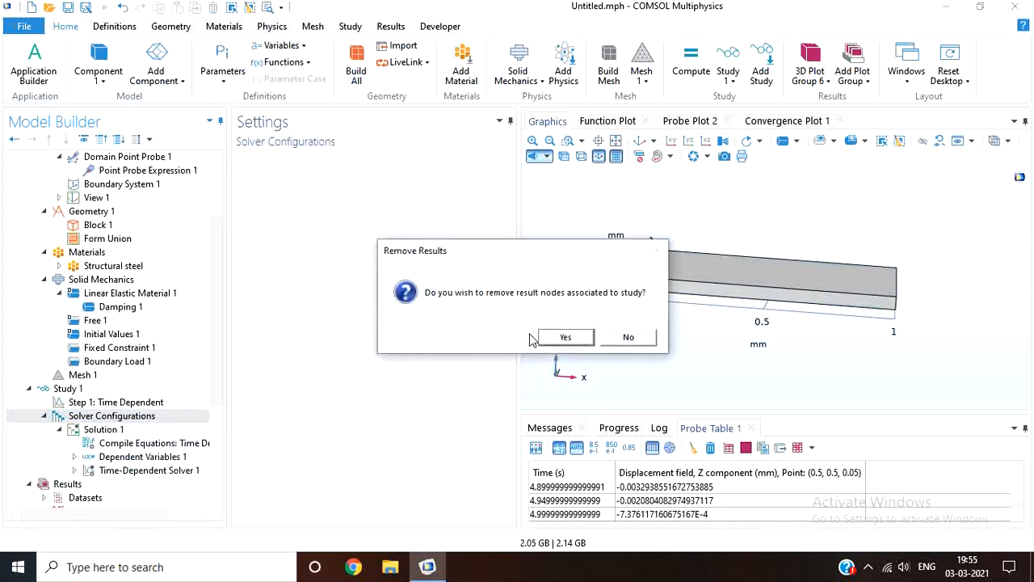
{"action": "left_click", "coordinate": [560, 339]}
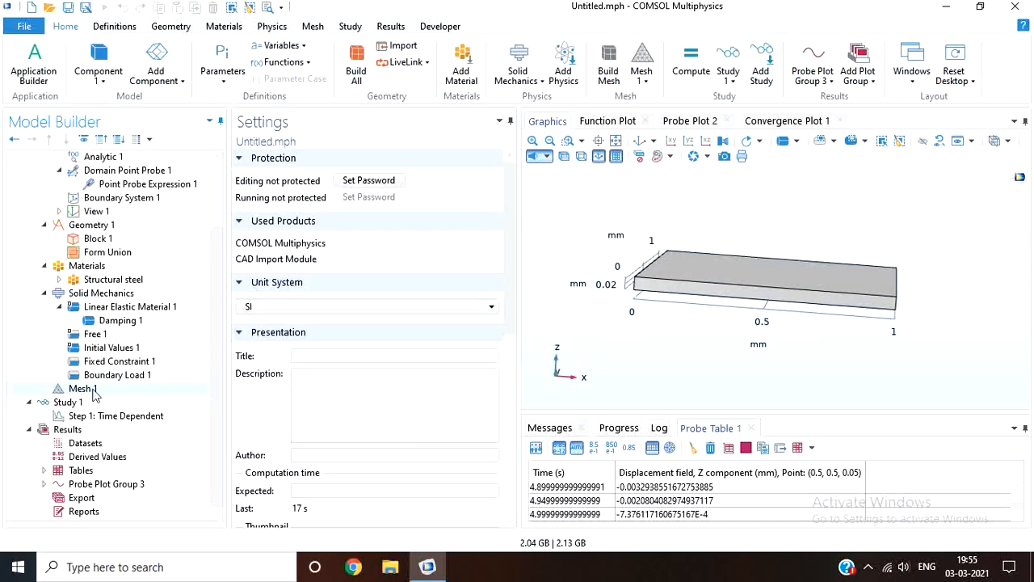
Set the stiffness damping parameter of Damping 1 to 0.05 s.
{"action": "left_click", "coordinate": [115, 322]}
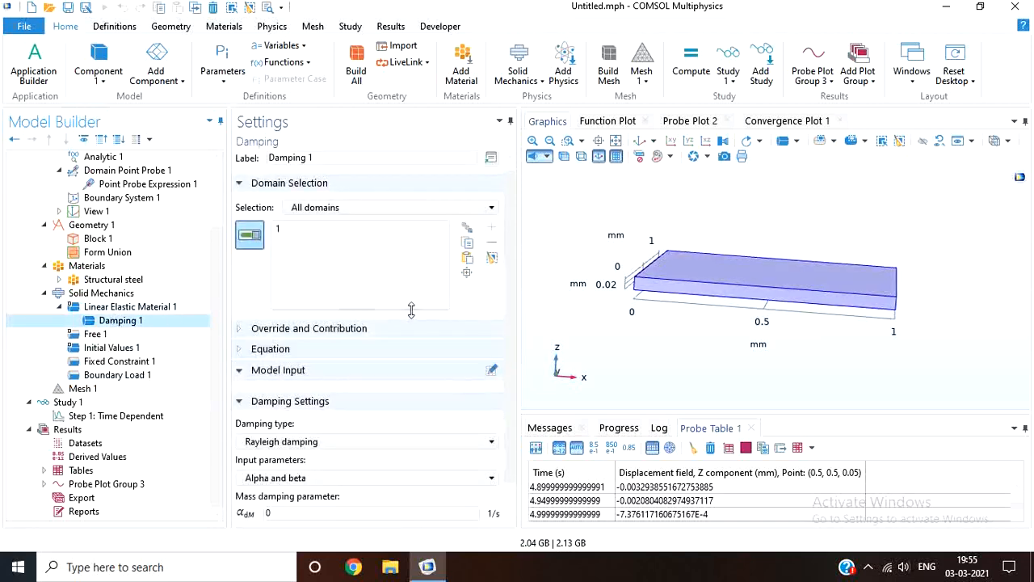
{"action": "scroll", "coordinate": [513, 288], "scroll_direction": "down", "scroll_amount": 1}
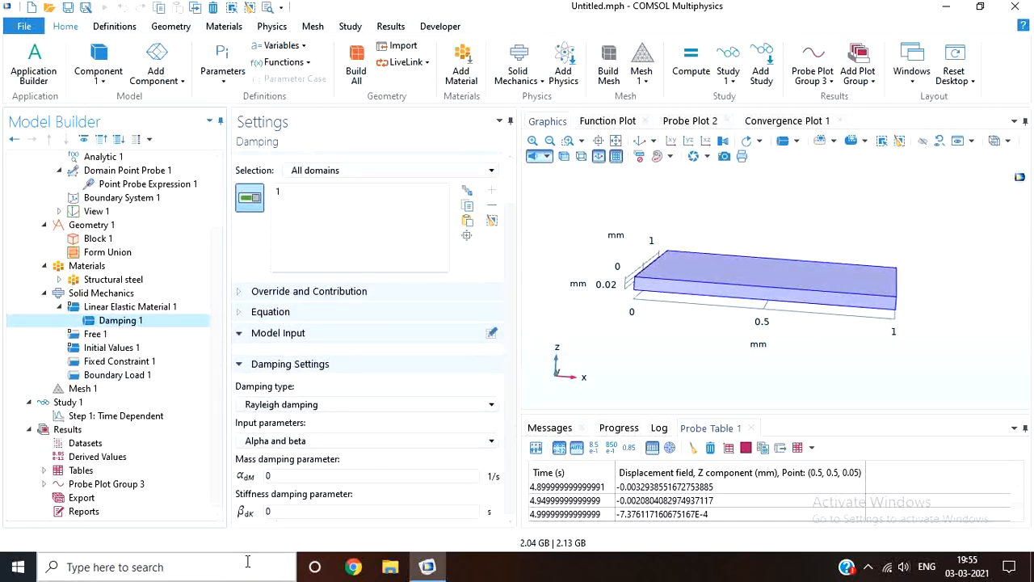
{"action": "left_click", "coordinate": [287, 509]}
{"action": "type", "text": ".05"}
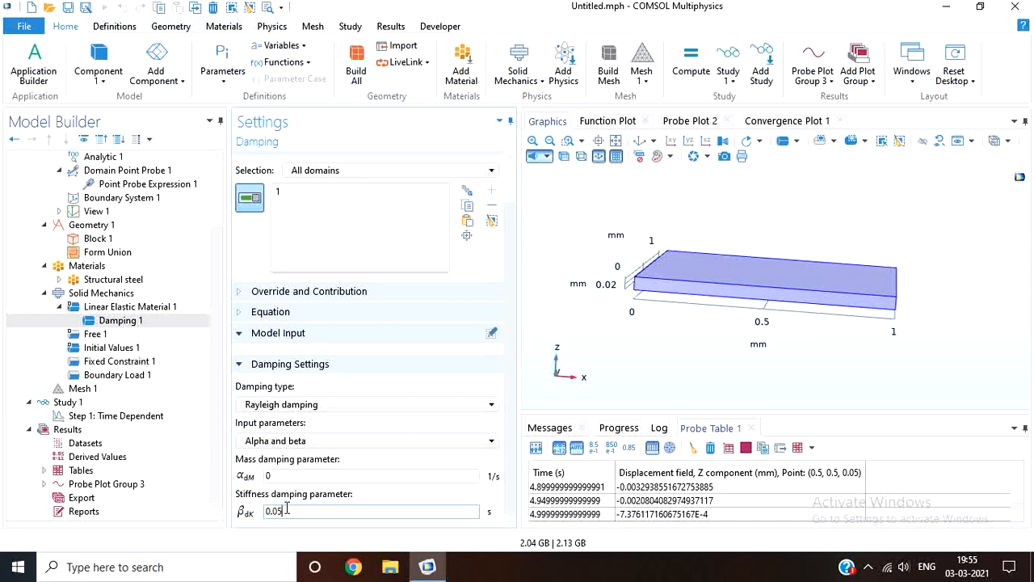
Regenerate the default solver configuration for Study 1.
{"action": "left_click", "coordinate": [77, 404]}
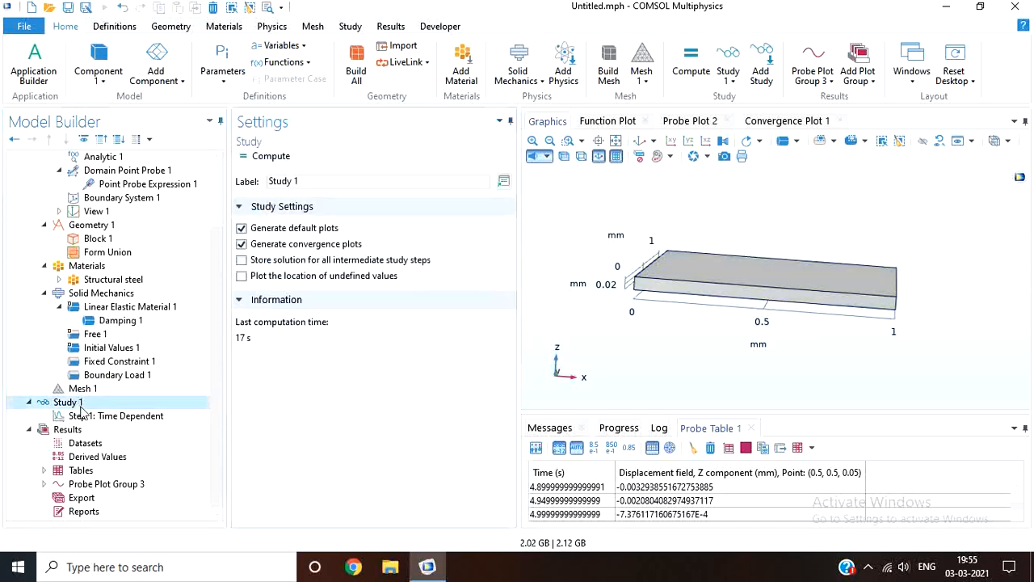
{"action": "right_click", "coordinate": [77, 403]}
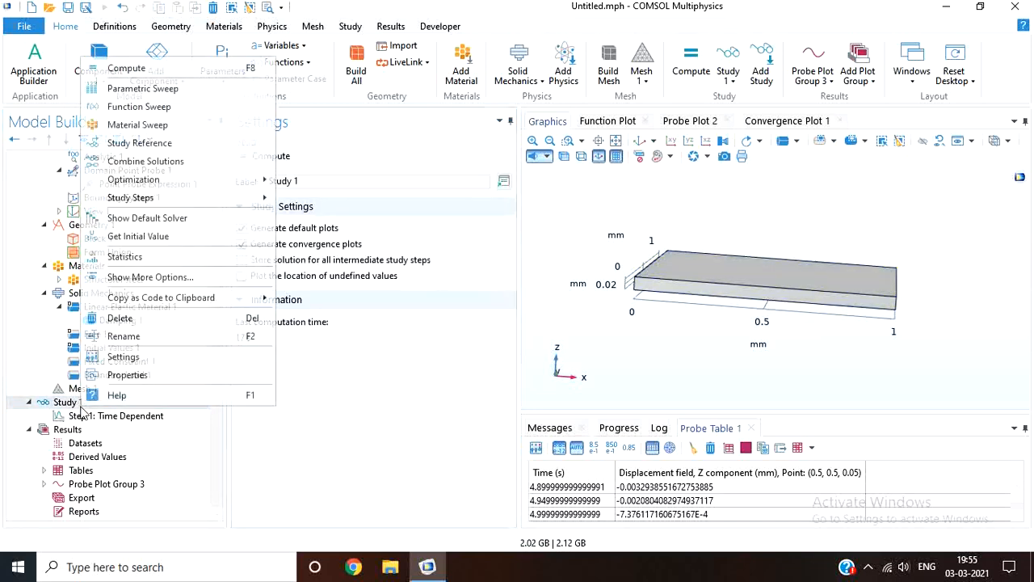
{"action": "left_click", "coordinate": [153, 218]}
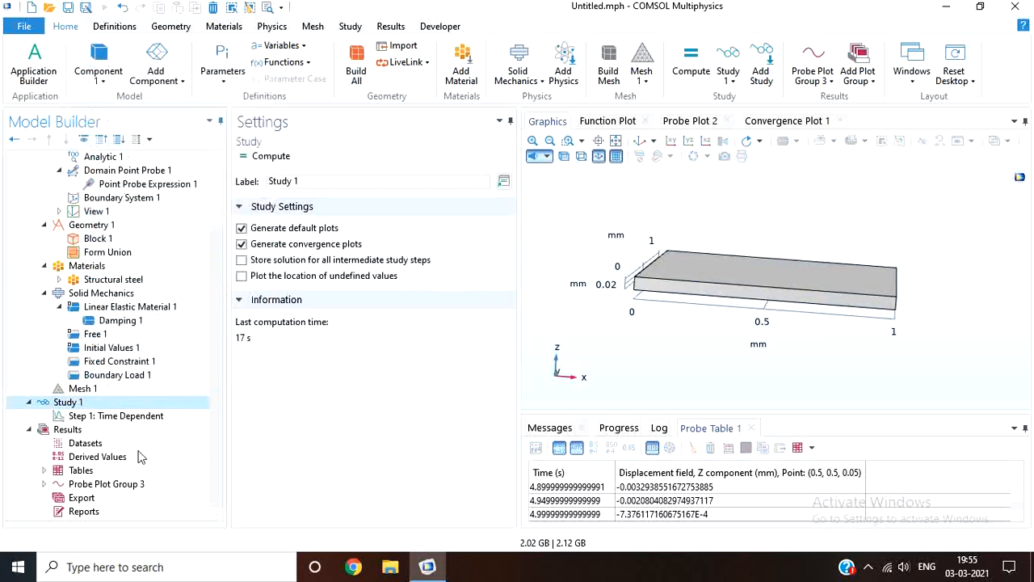
Set the steps taken by Time-Dependent Solver 1 to Manual in Study 1's solver configuration.
{"action": "left_click", "coordinate": [59, 443]}
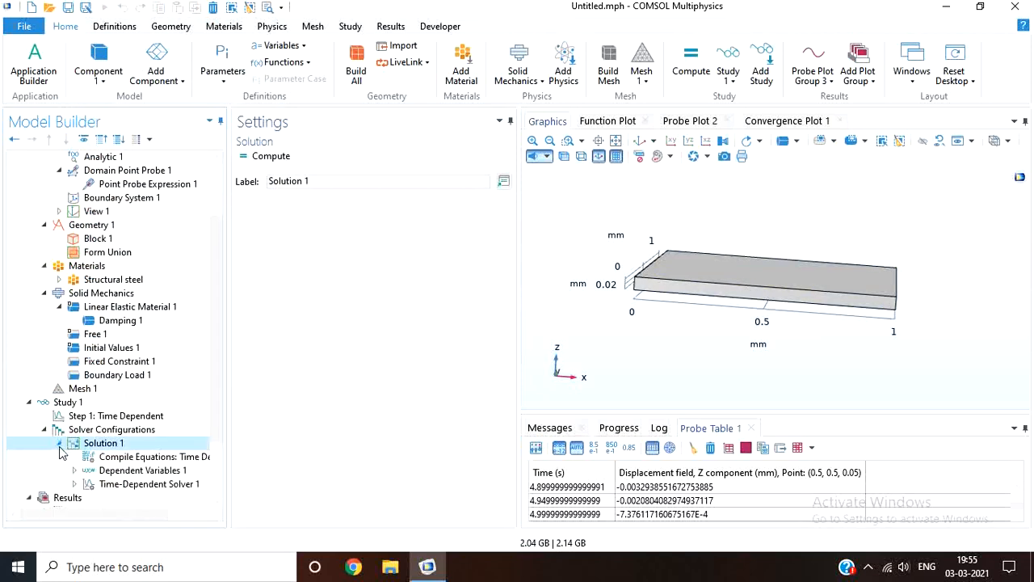
{"action": "left_click", "coordinate": [146, 484]}
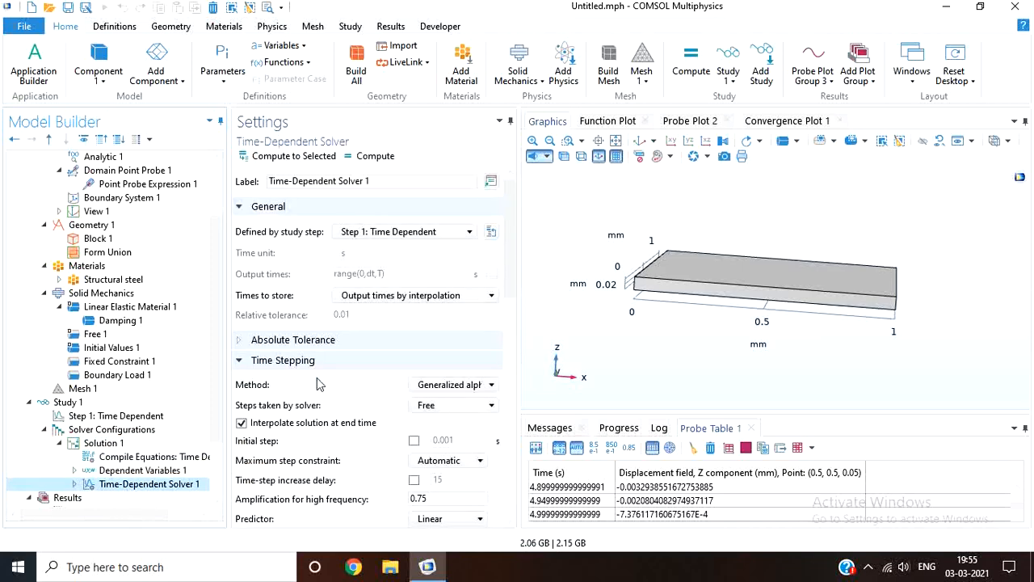
{"action": "left_click", "coordinate": [449, 404]}
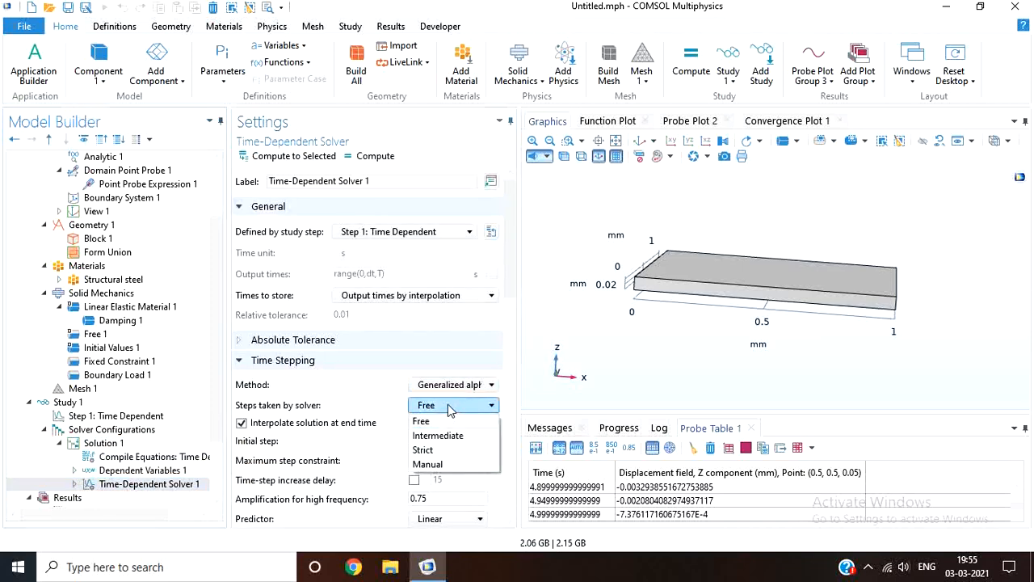
{"action": "left_click", "coordinate": [445, 464]}
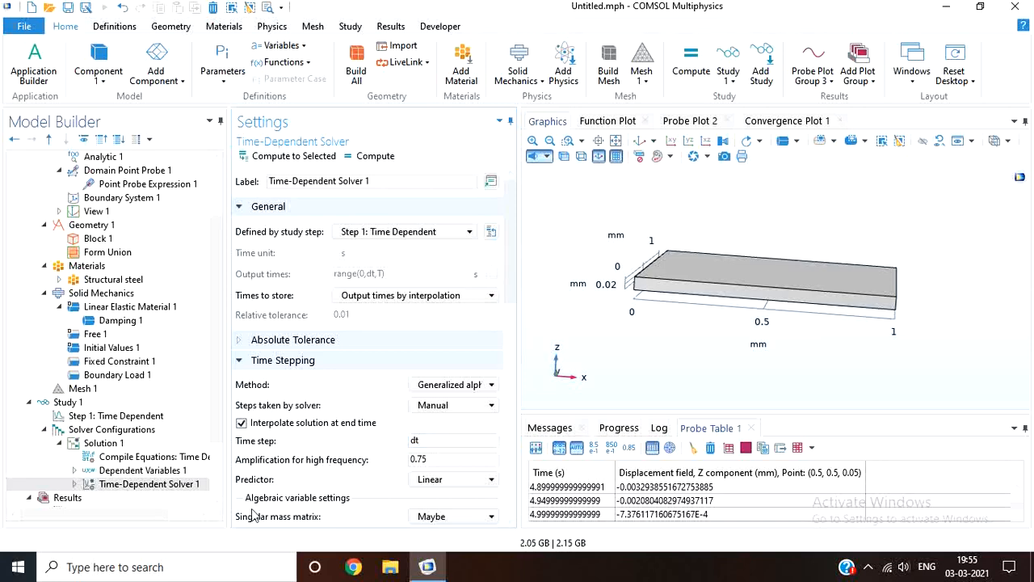
Compute Study 1 with the damped material and bring up Probe Plot 2 during the run.
{"action": "left_click", "coordinate": [144, 404]}
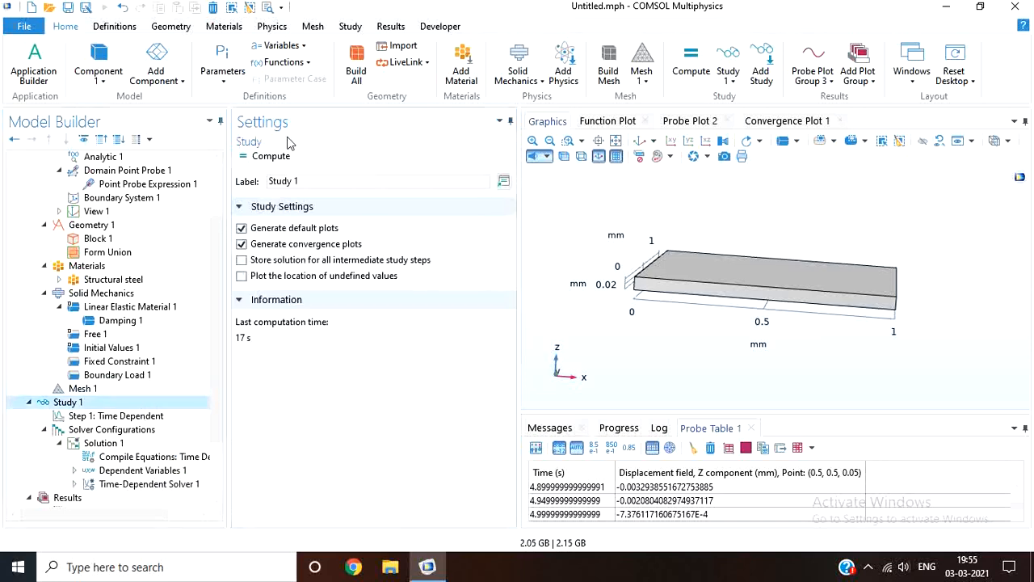
{"action": "left_click", "coordinate": [275, 156]}
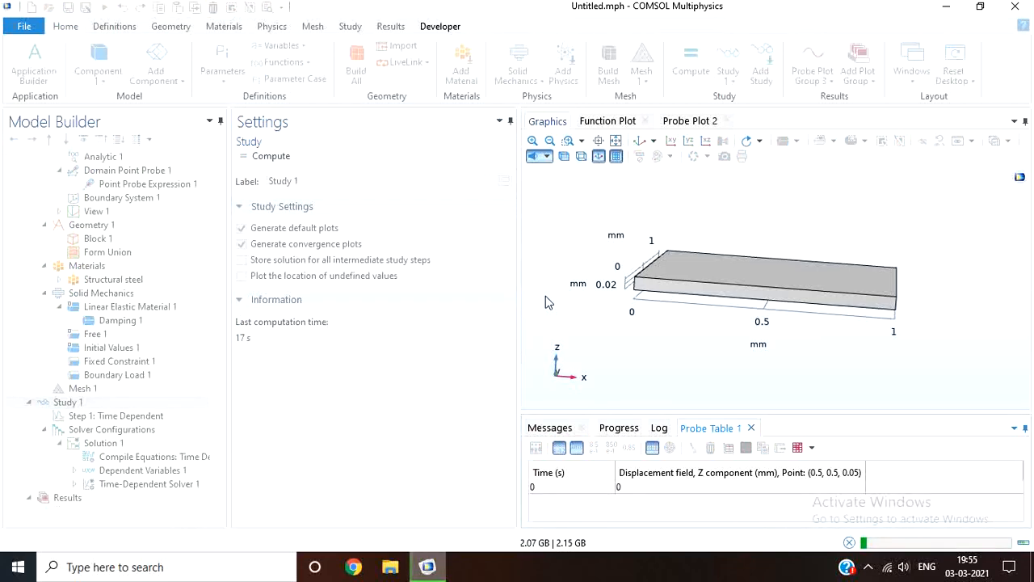
{"action": "left_click", "coordinate": [691, 121]}
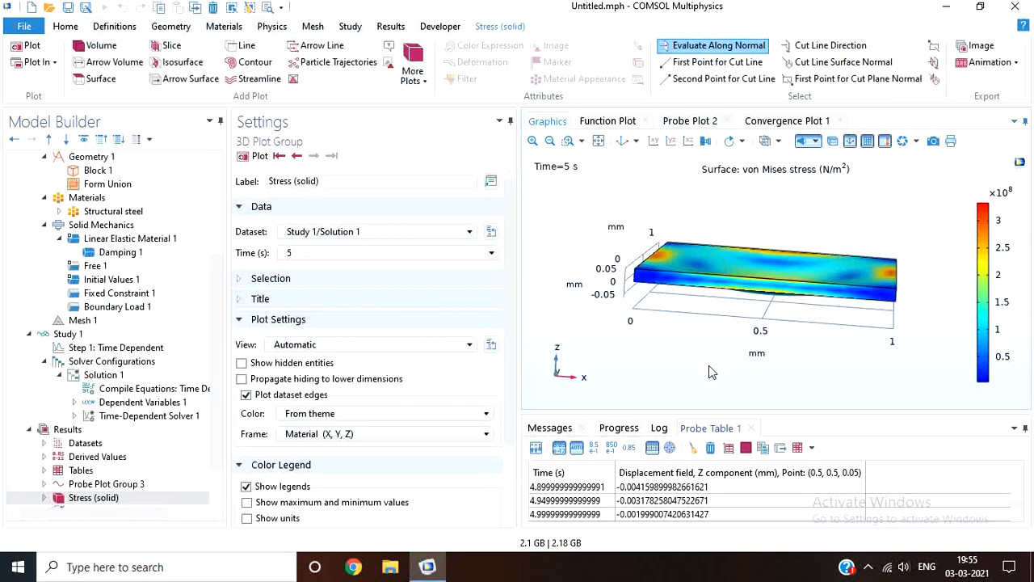
Examine the probe displacement, solver convergence and an1(t) function plots, and the von Mises stress plot from a tilted view.
{"action": "left_click", "coordinate": [695, 121]}
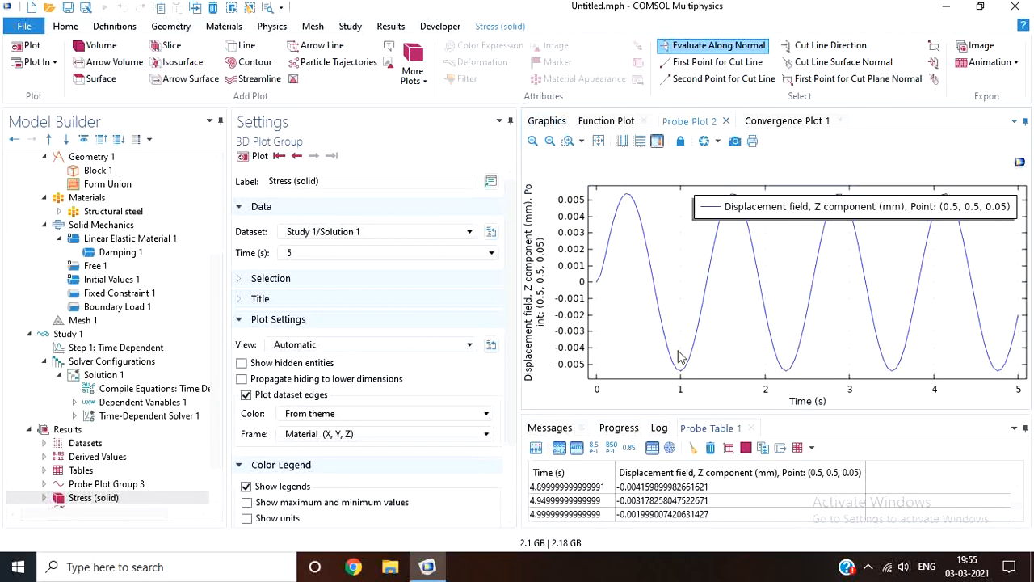
{"action": "left_click", "coordinate": [775, 123]}
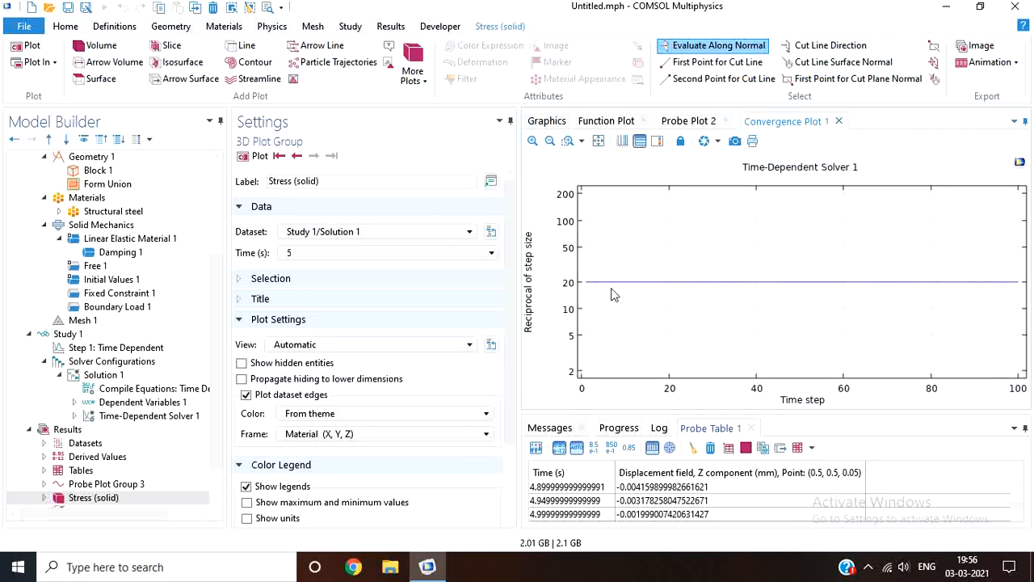
{"action": "left_click", "coordinate": [598, 121]}
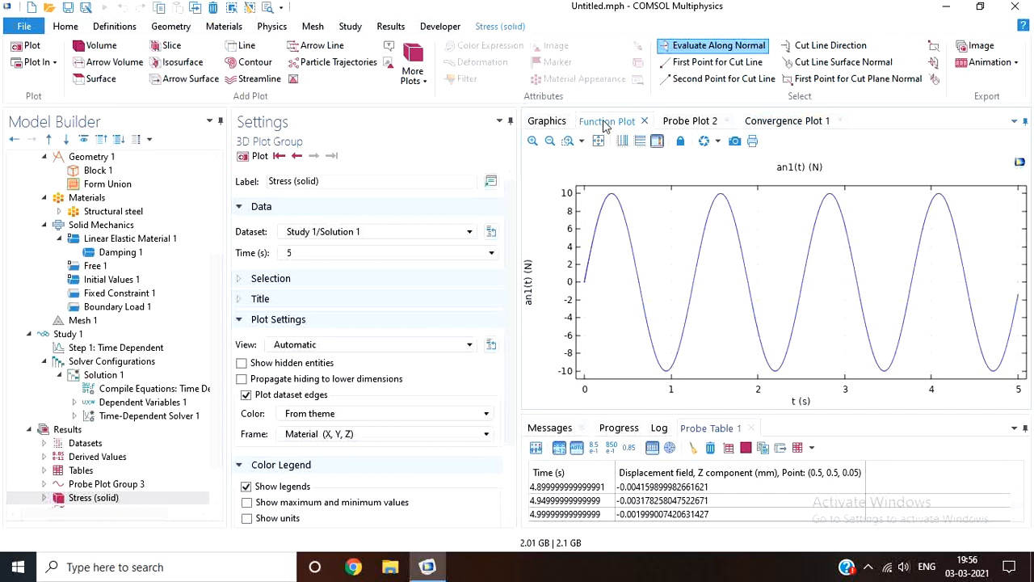
{"action": "left_click", "coordinate": [540, 123]}
{"action": "left_click_drag", "start_coordinate": [581, 310], "coordinate": [596, 326]}
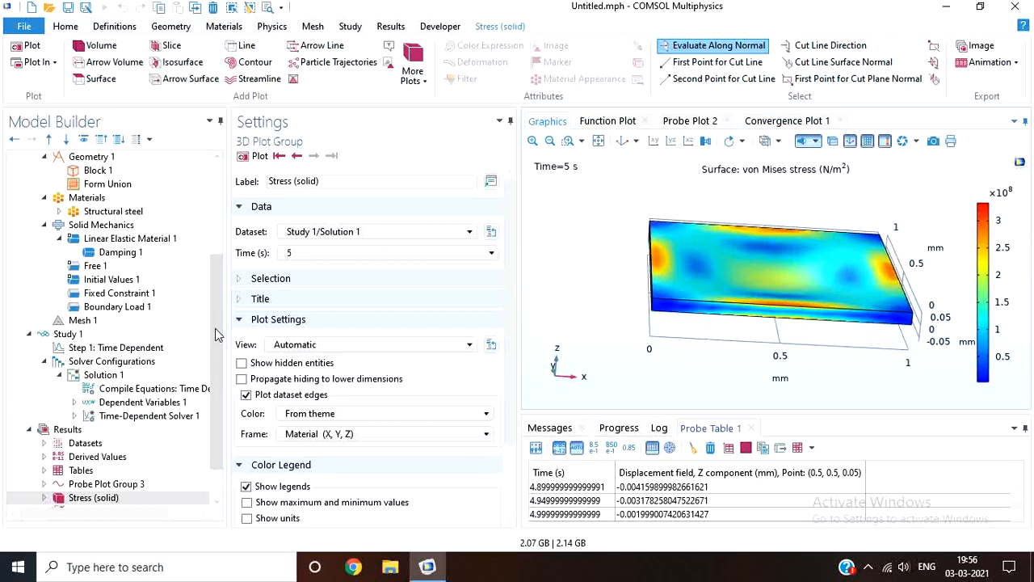
Add a new 3D plot group to the results and insert a Volume plot in it.
{"action": "scroll", "coordinate": [220, 417], "scroll_direction": "down", "scroll_amount": 1}
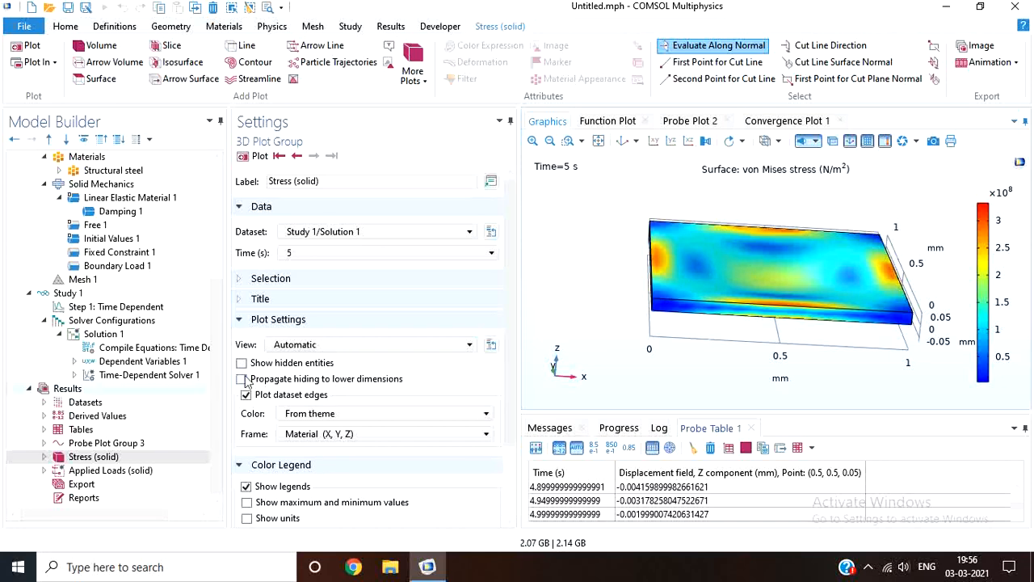
{"action": "left_click", "coordinate": [45, 456]}
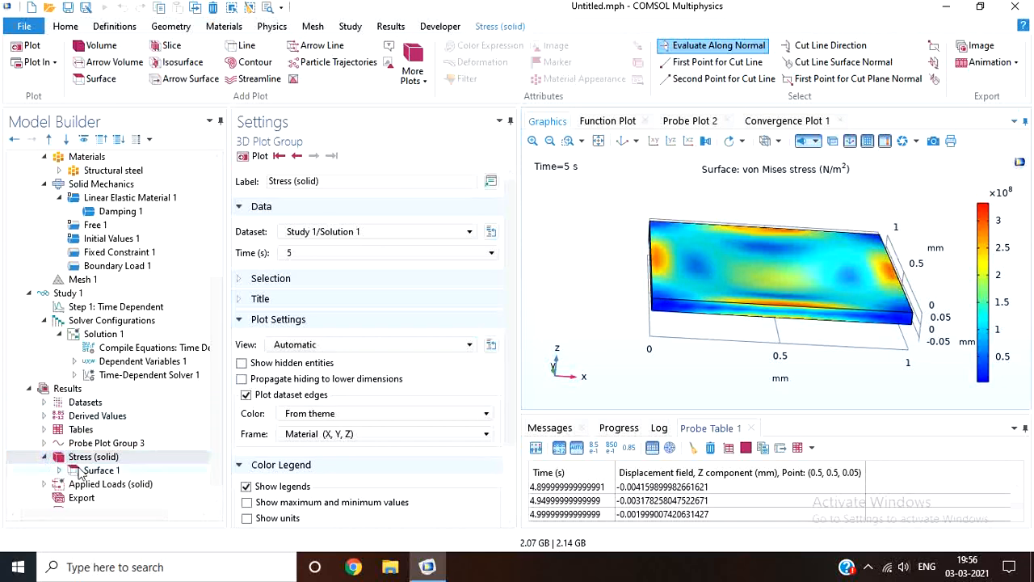
{"action": "left_click", "coordinate": [388, 26]}
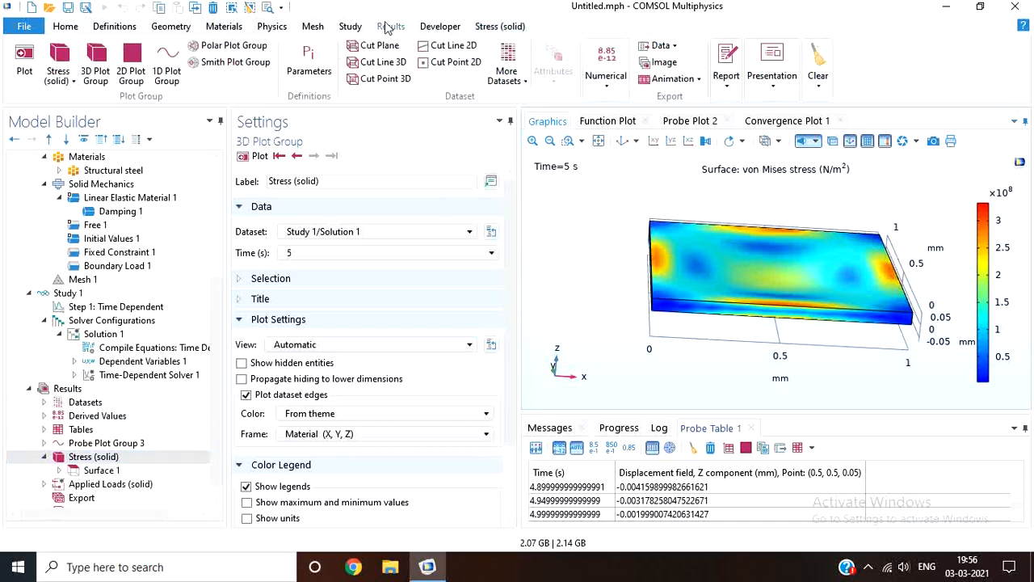
{"action": "left_click", "coordinate": [96, 64]}
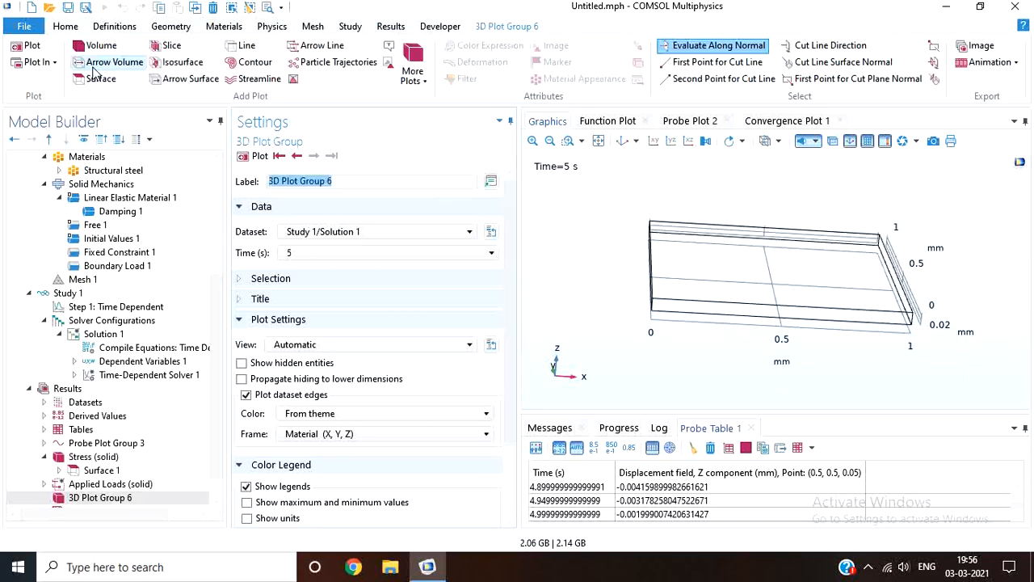
{"action": "left_click", "coordinate": [103, 46]}
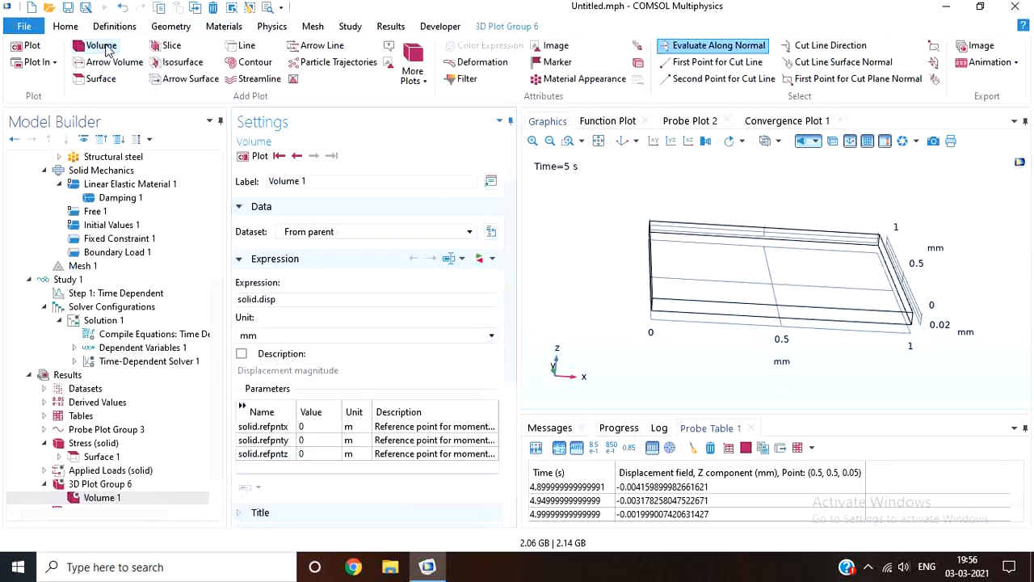
Set the Volume plot's expression to principal strain direction 1, Z component (solid.ep1Z), and plot it.
{"action": "left_click", "coordinate": [490, 259]}
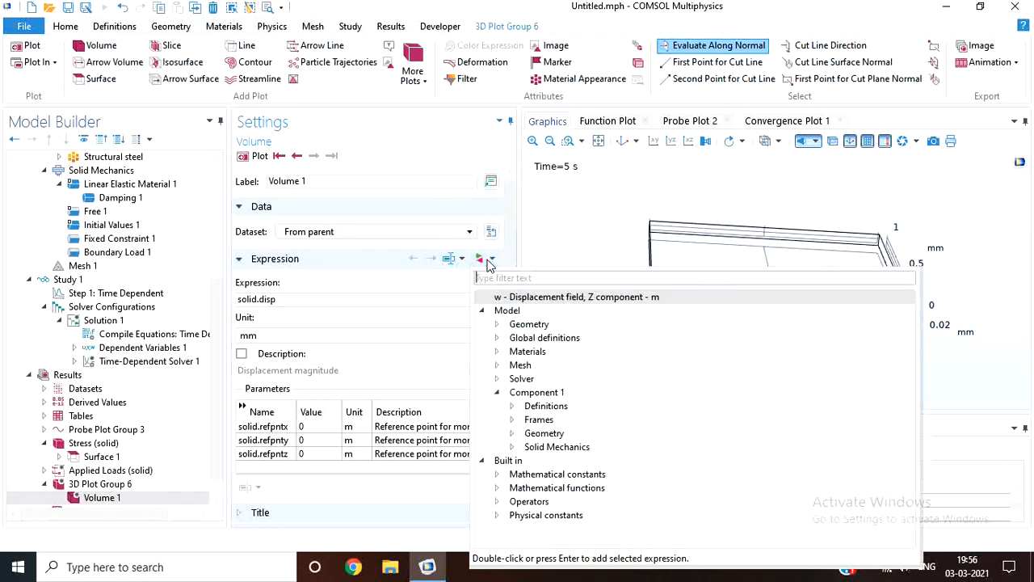
{"action": "left_click", "coordinate": [512, 447]}
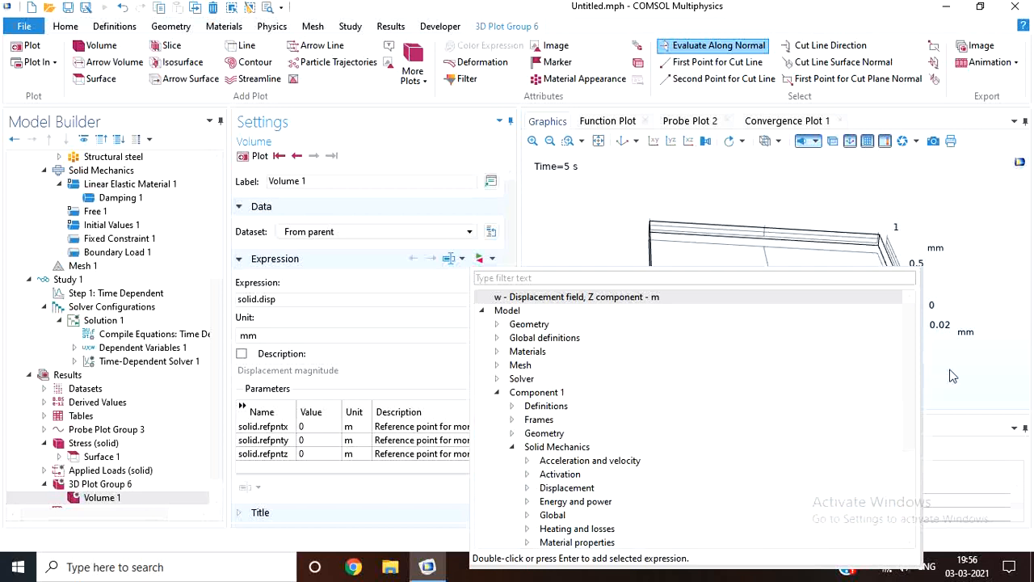
{"action": "scroll", "coordinate": [912, 442], "scroll_direction": "down", "scroll_amount": 2}
{"action": "scroll", "coordinate": [912, 442], "scroll_direction": "down", "scroll_amount": 1}
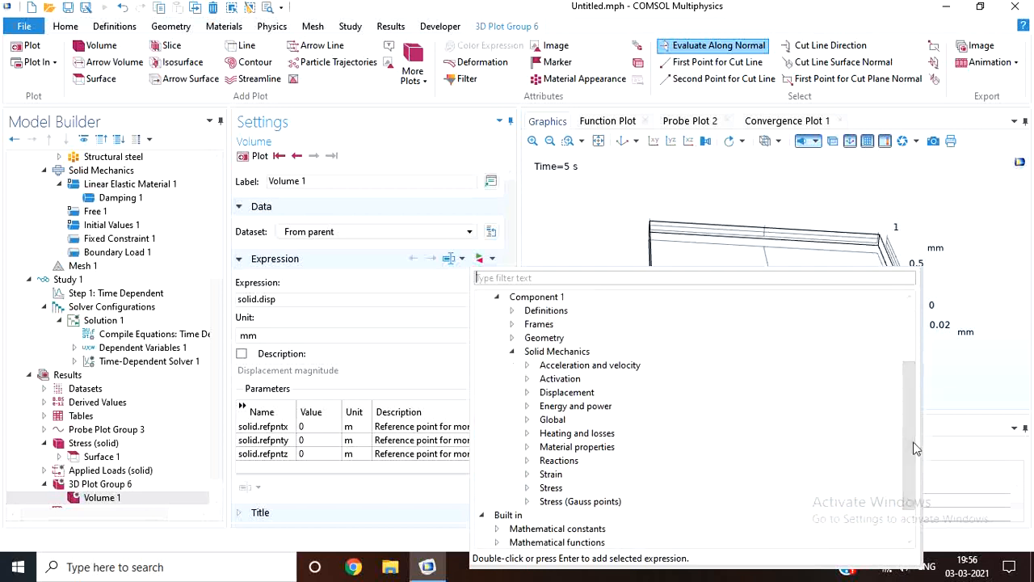
{"action": "left_click", "coordinate": [528, 474]}
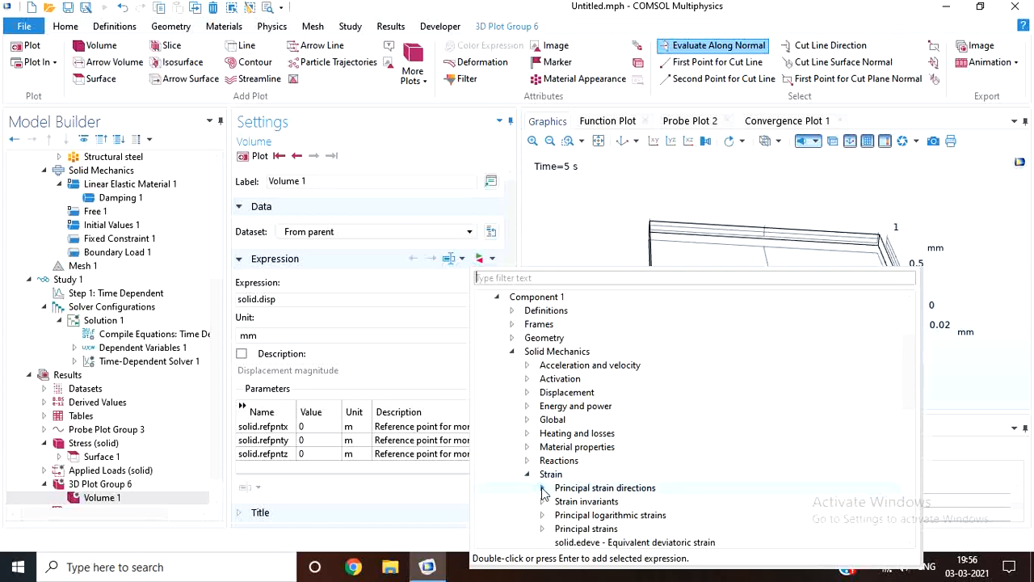
{"action": "scroll", "coordinate": [912, 398], "scroll_direction": "down", "scroll_amount": 1}
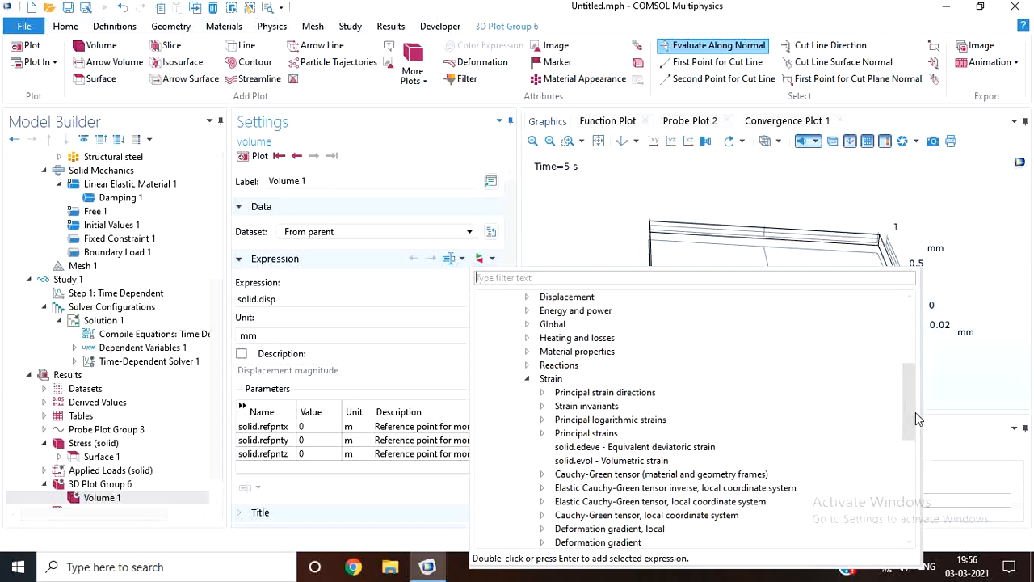
{"action": "left_click_drag", "start_coordinate": [916, 412], "coordinate": [919, 437]}
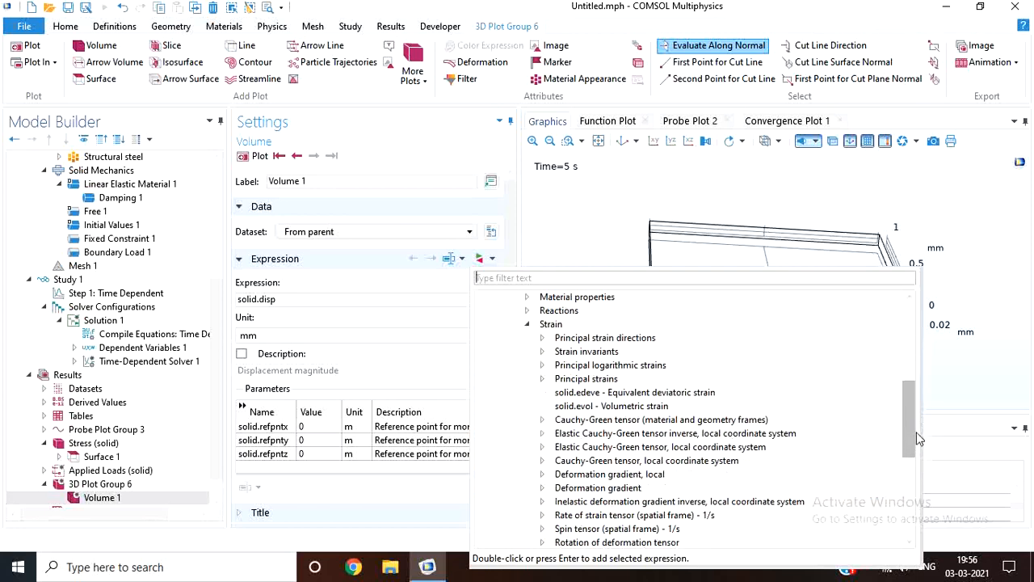
{"action": "left_click", "coordinate": [541, 339]}
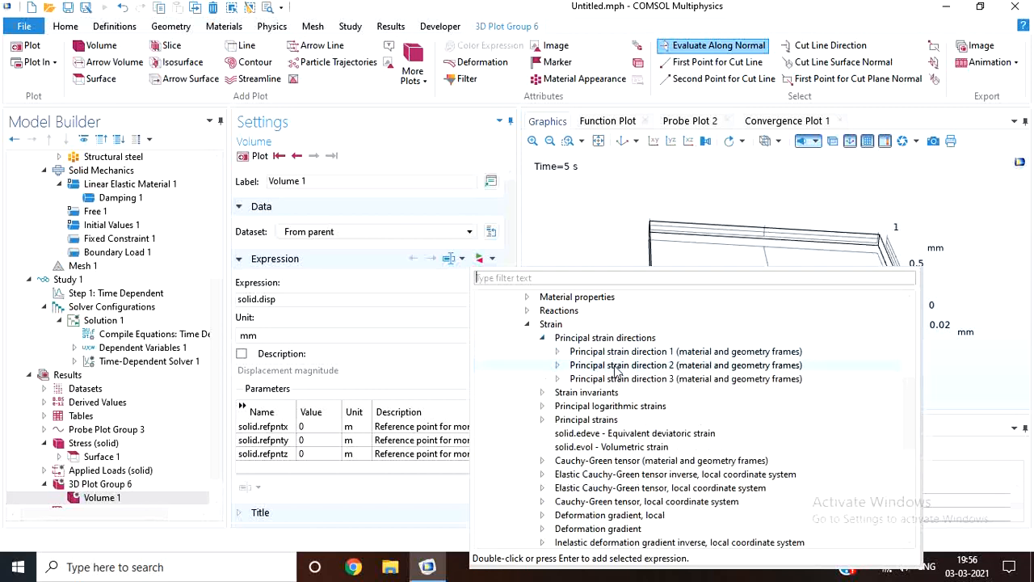
{"action": "left_click", "coordinate": [557, 353]}
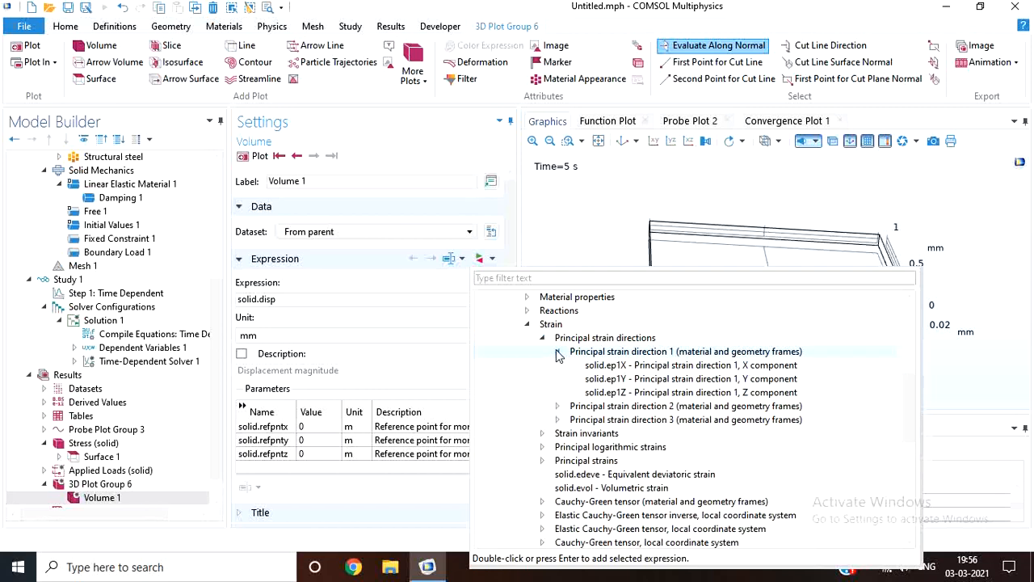
{"action": "key", "text": "Escape"}
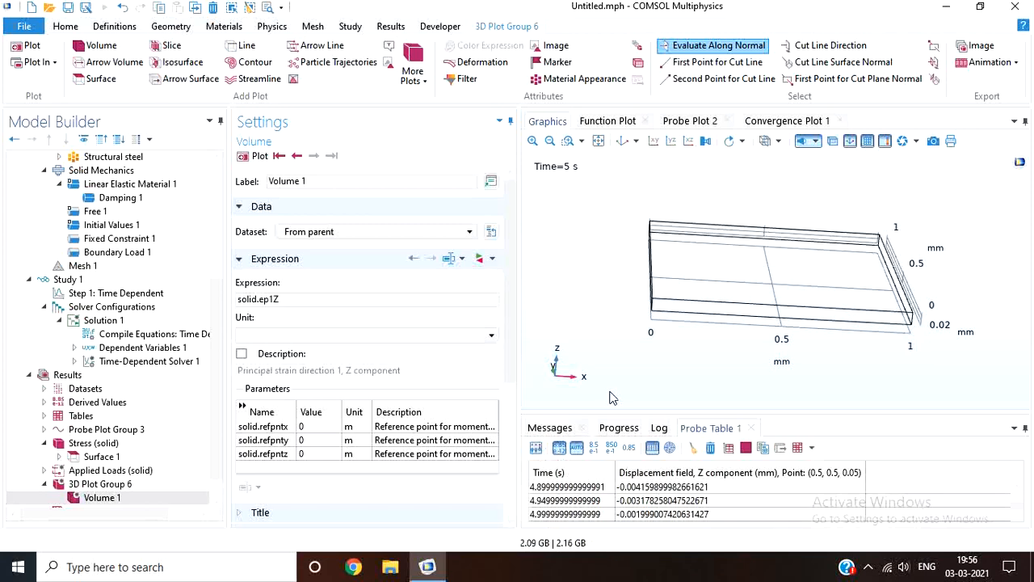
{"action": "left_click", "coordinate": [255, 158]}
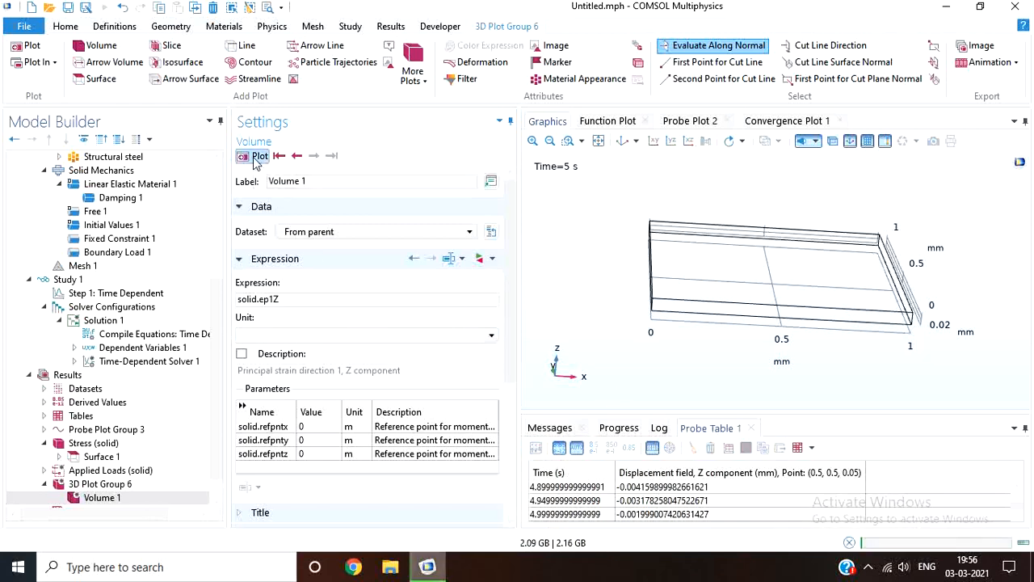
{"action": "left_click_drag", "start_coordinate": [631, 327], "coordinate": [634, 348]}
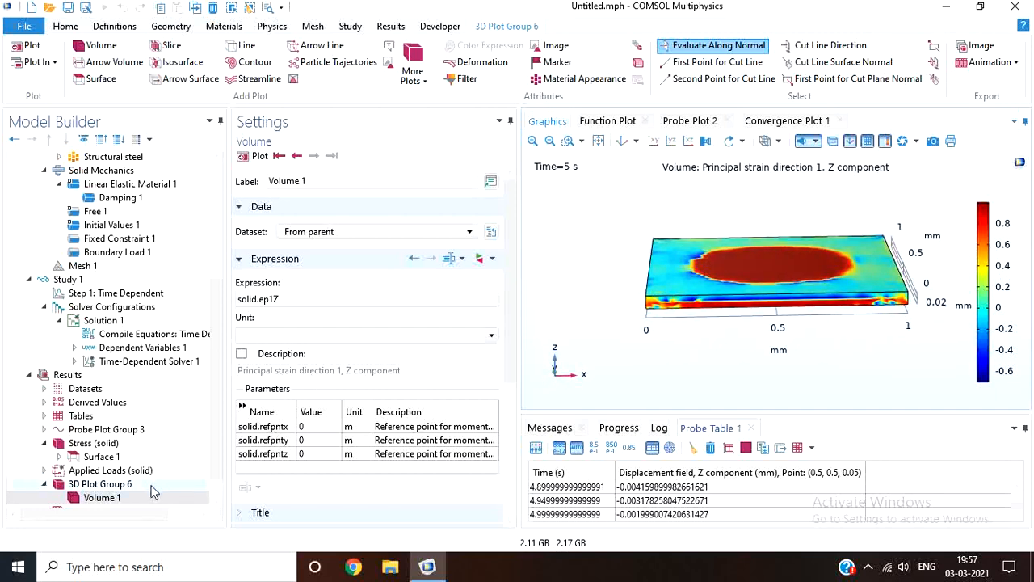
Create a player animation of the principal strain direction volume plot in 3D Plot Group 6.
{"action": "left_click", "coordinate": [990, 62]}
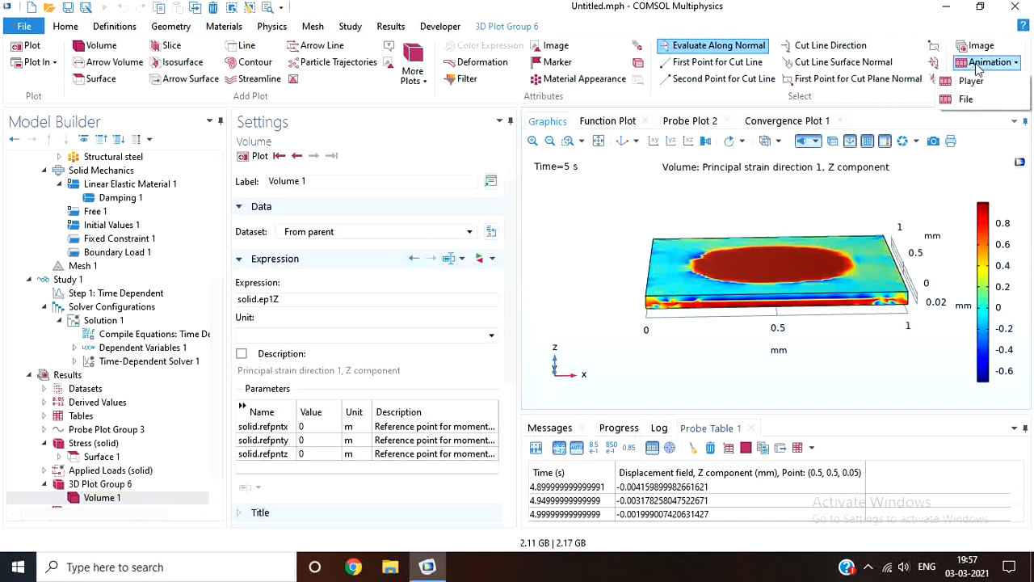
{"action": "left_click", "coordinate": [974, 82]}
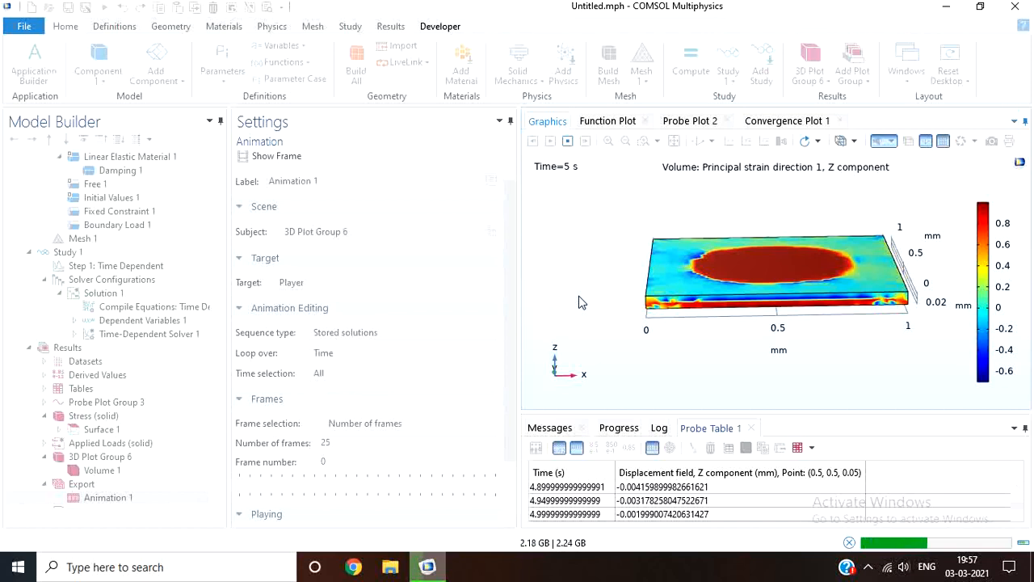
{"action": "left_click", "coordinate": [868, 567]}
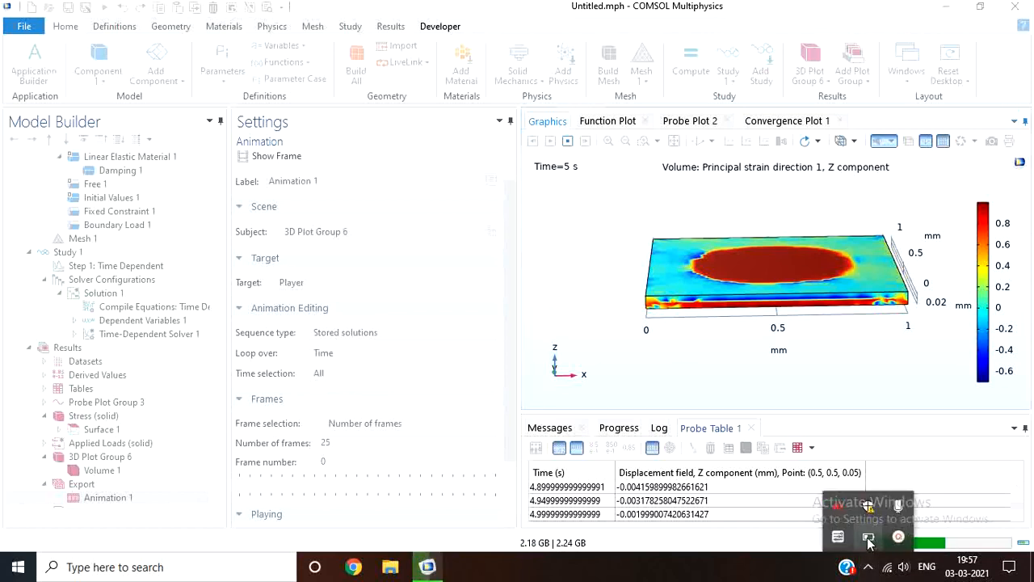
{"action": "left_click", "coordinate": [868, 537]}
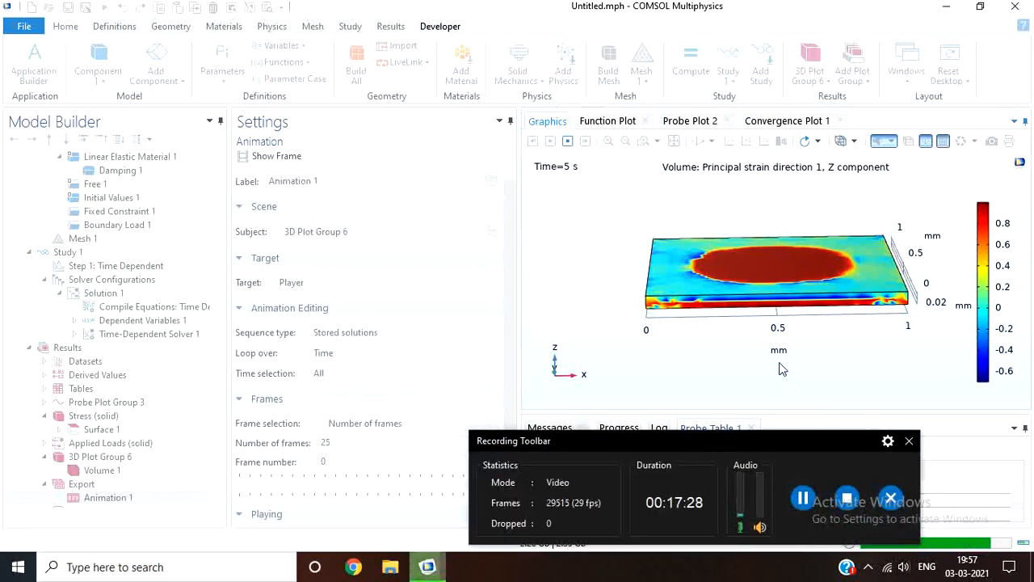
{"action": "left_click", "coordinate": [909, 441]}
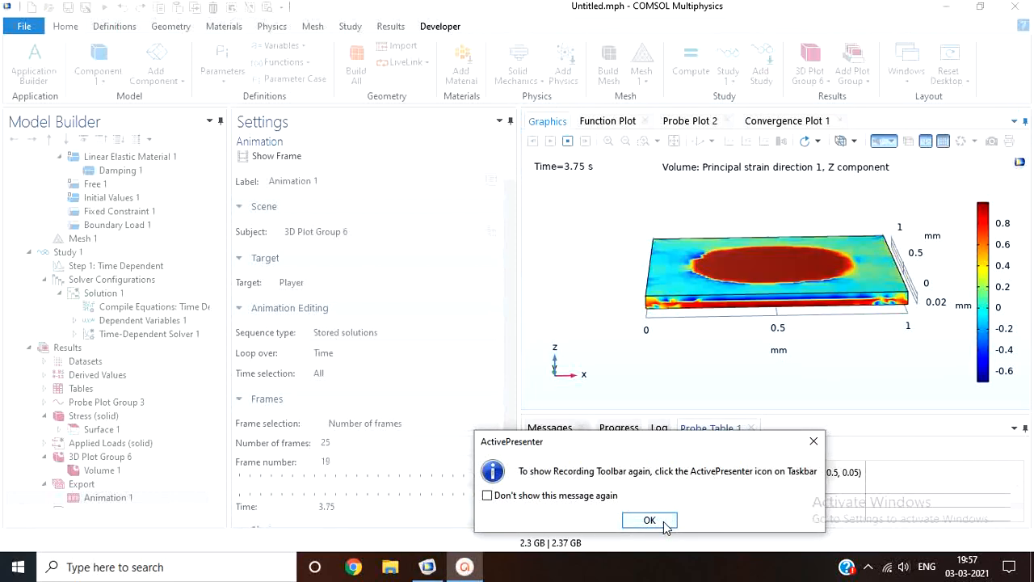
{"action": "left_click", "coordinate": [814, 442]}
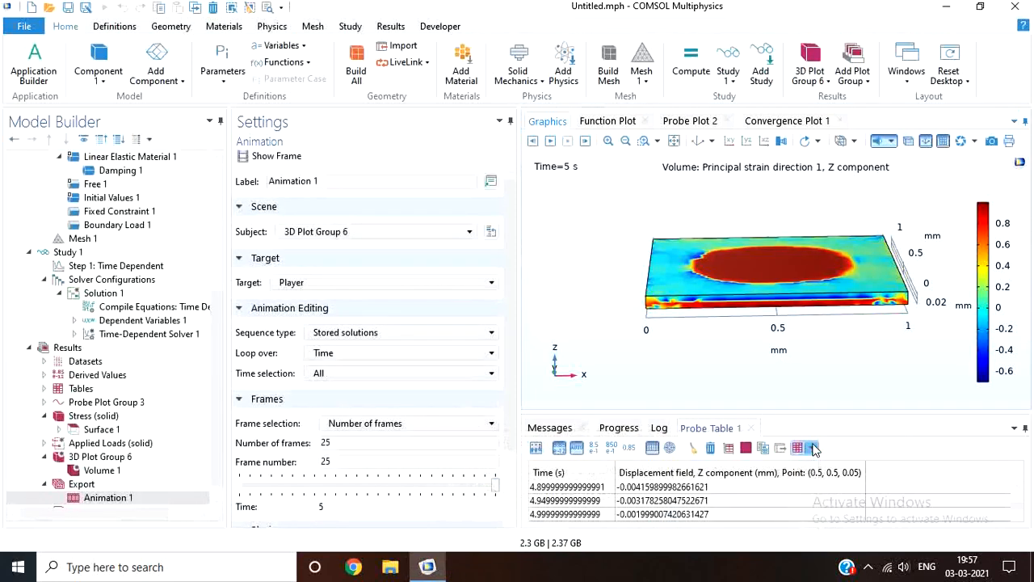
Play the principal strain direction animation of the damped plate from a tilted view.
{"action": "left_click", "coordinate": [551, 142]}
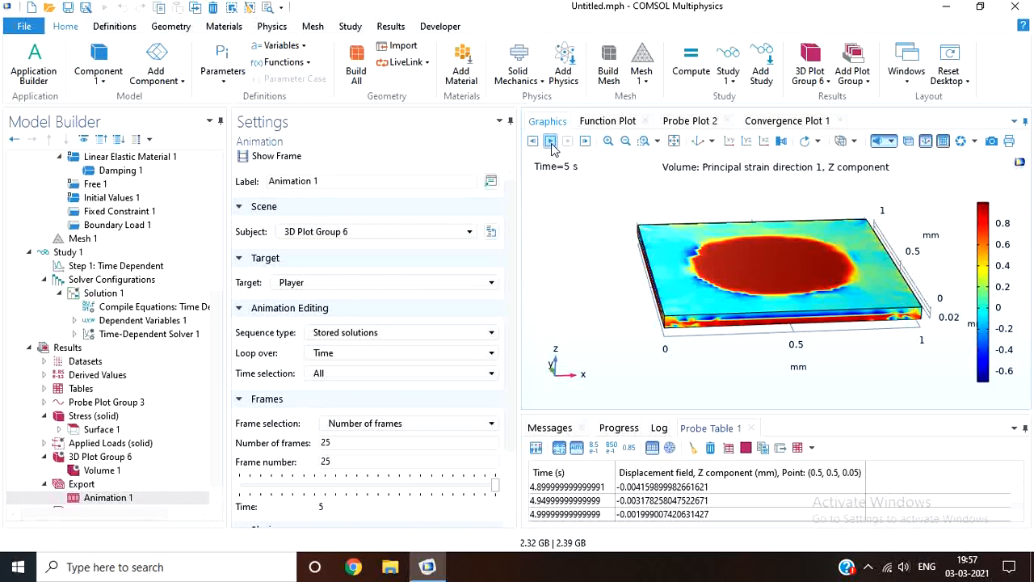
{"action": "left_click", "coordinate": [551, 142]}
{"action": "left_click_drag", "start_coordinate": [217, 334], "coordinate": [217, 190]}
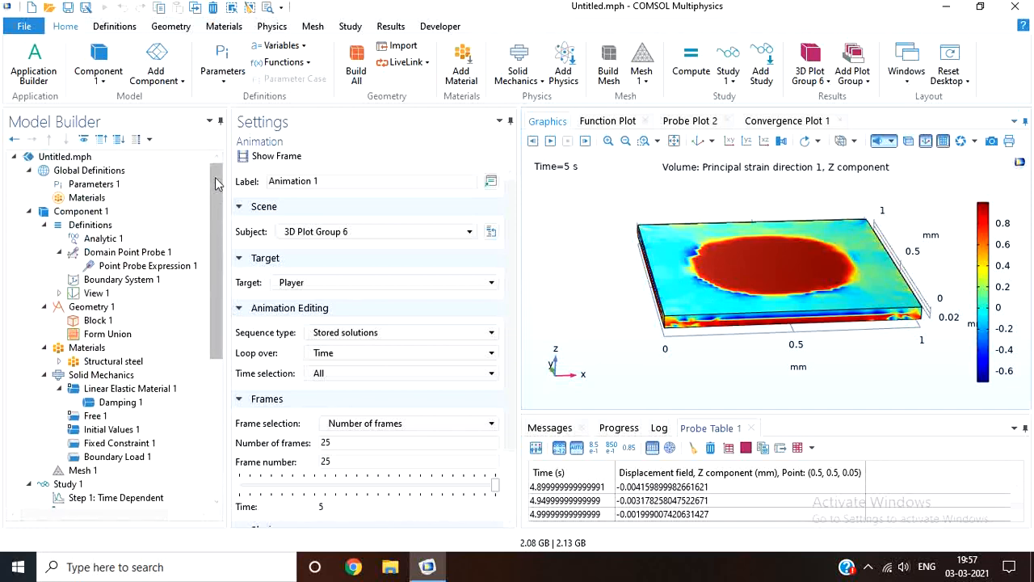
Review the domain point probe and the domain, boundary and edge features that Solid Mechanics offers.
{"action": "left_click", "coordinate": [148, 252]}
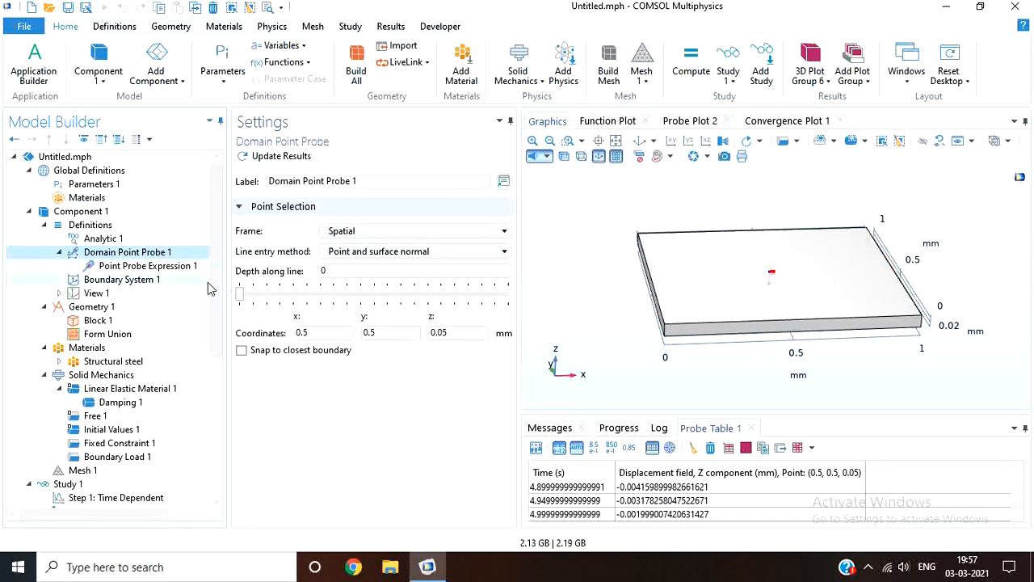
{"action": "left_click_drag", "start_coordinate": [225, 288], "coordinate": [228, 401]}
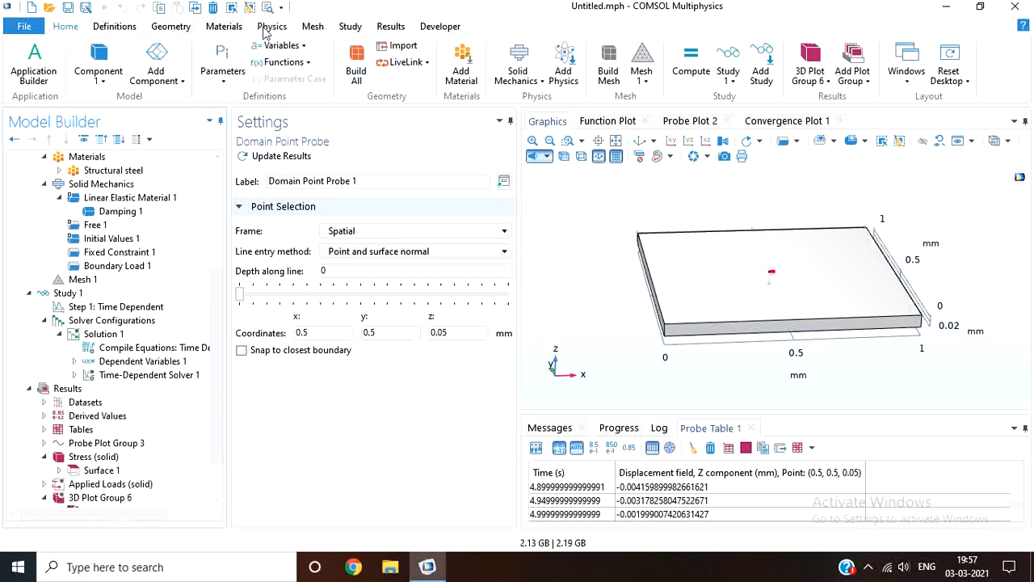
{"action": "left_click", "coordinate": [111, 185]}
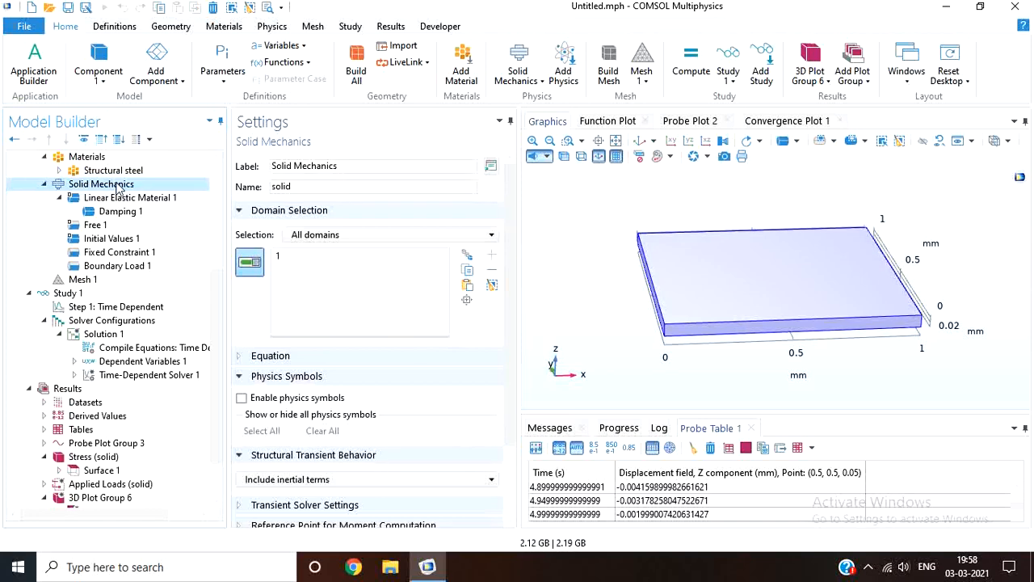
{"action": "right_click", "coordinate": [118, 186]}
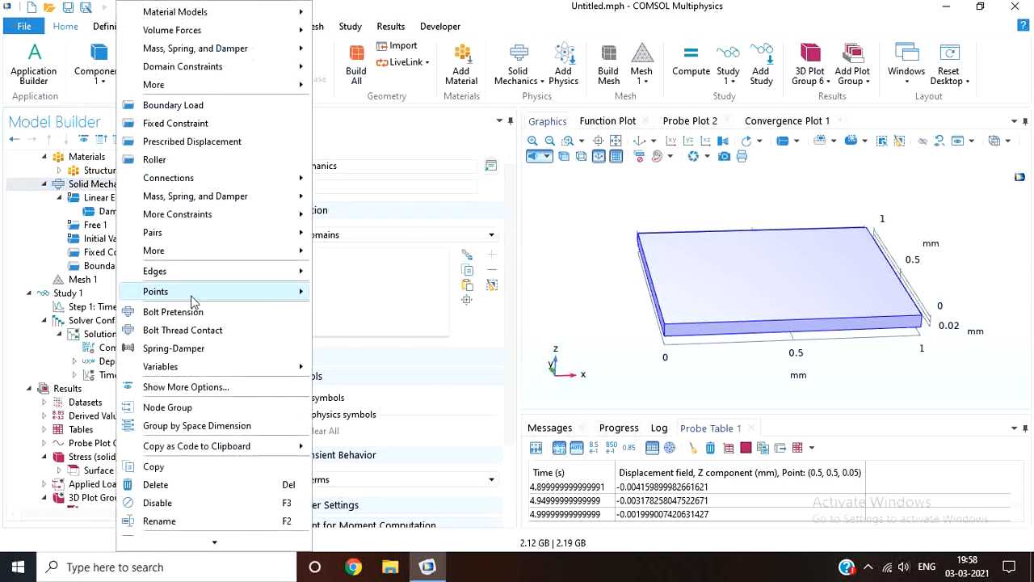
{"action": "left_click", "coordinate": [76, 184]}
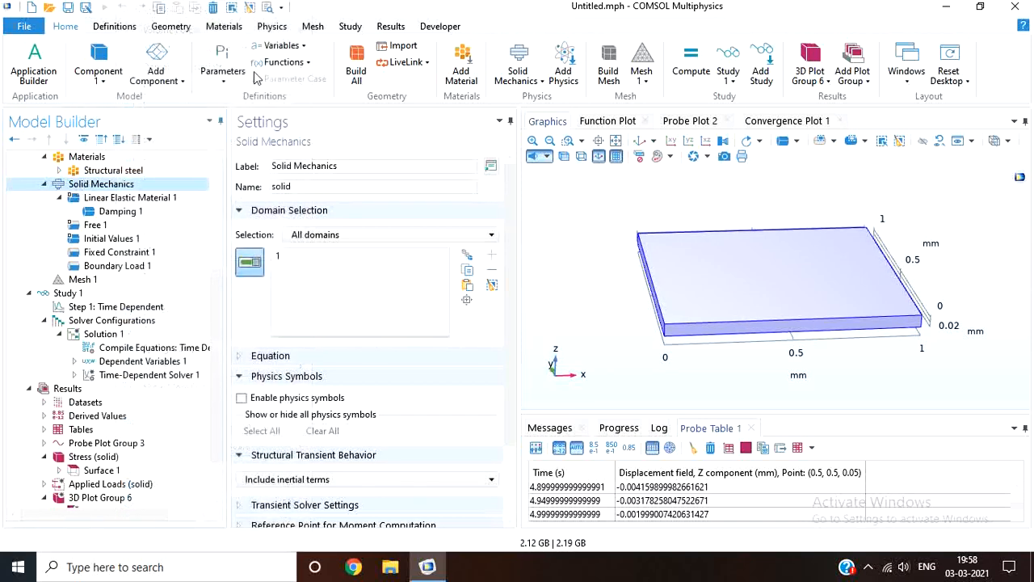
{"action": "left_click", "coordinate": [275, 27]}
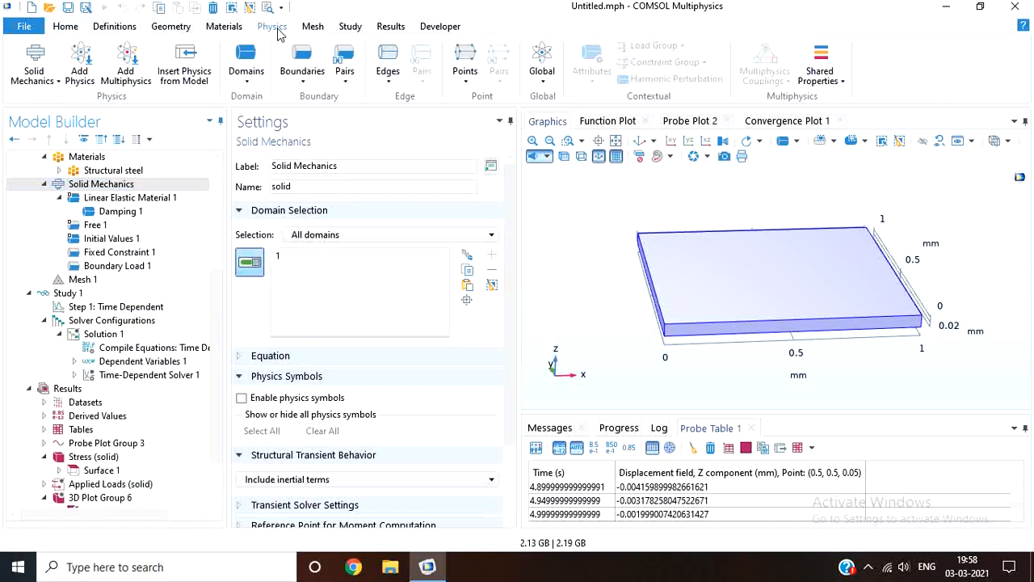
{"action": "left_click", "coordinate": [247, 79]}
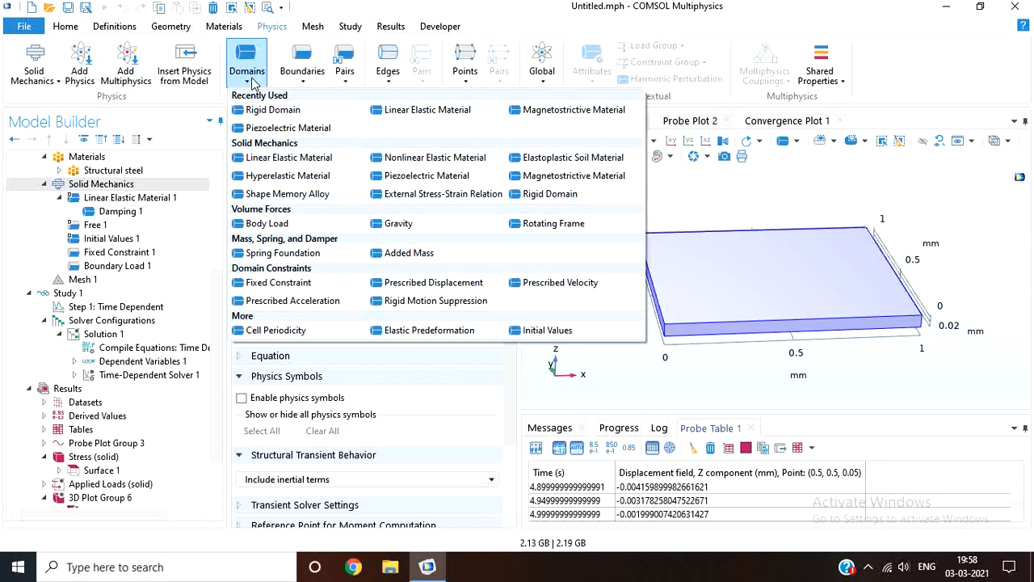
{"action": "left_click", "coordinate": [314, 83]}
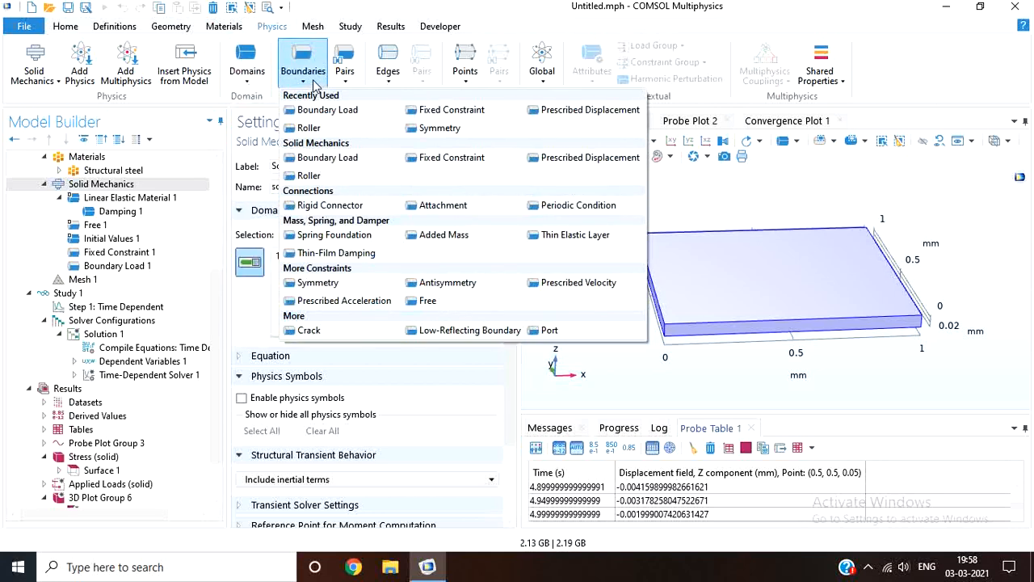
{"action": "left_click", "coordinate": [385, 80]}
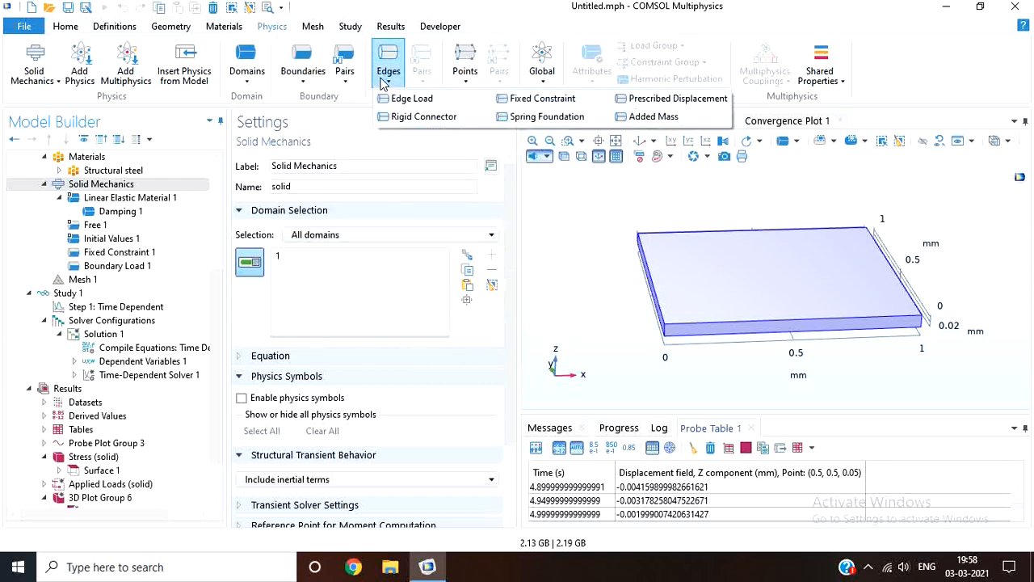
Add a Point Load to Solid Mechanics and assign it to the plate's two front upper corners, points 2 and 6.
{"action": "left_click", "coordinate": [467, 81]}
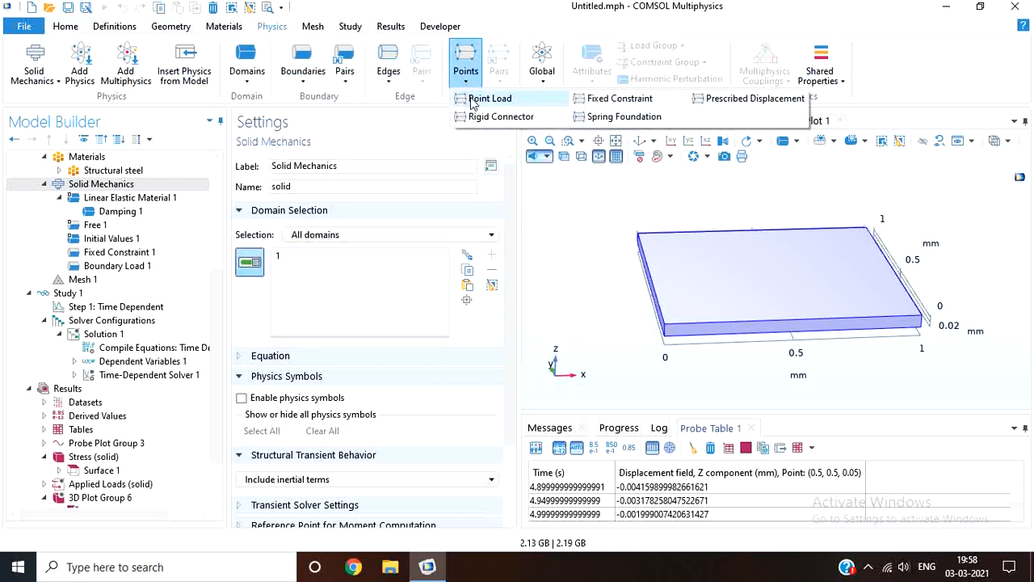
{"action": "left_click", "coordinate": [483, 99]}
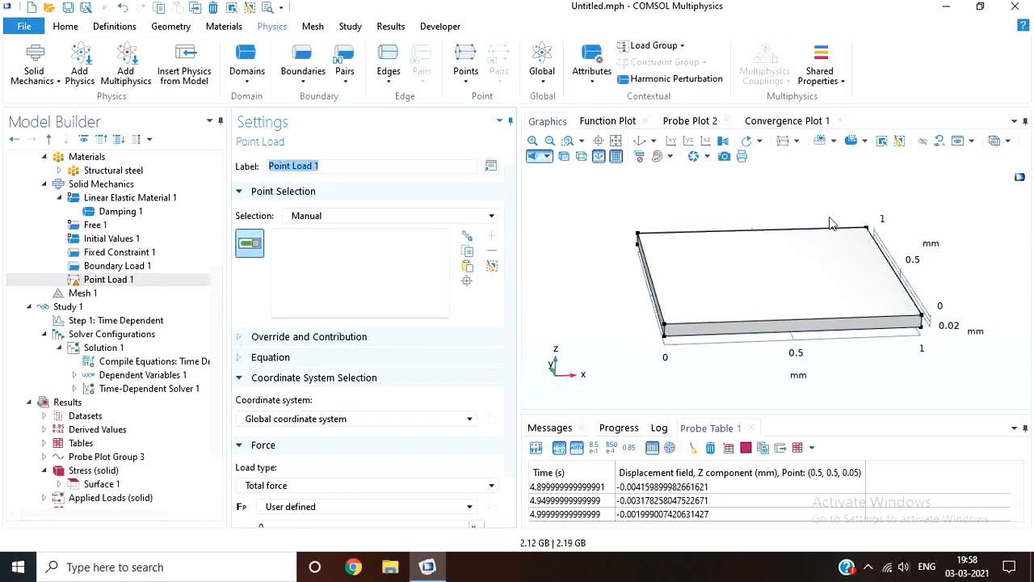
{"action": "left_click", "coordinate": [923, 317]}
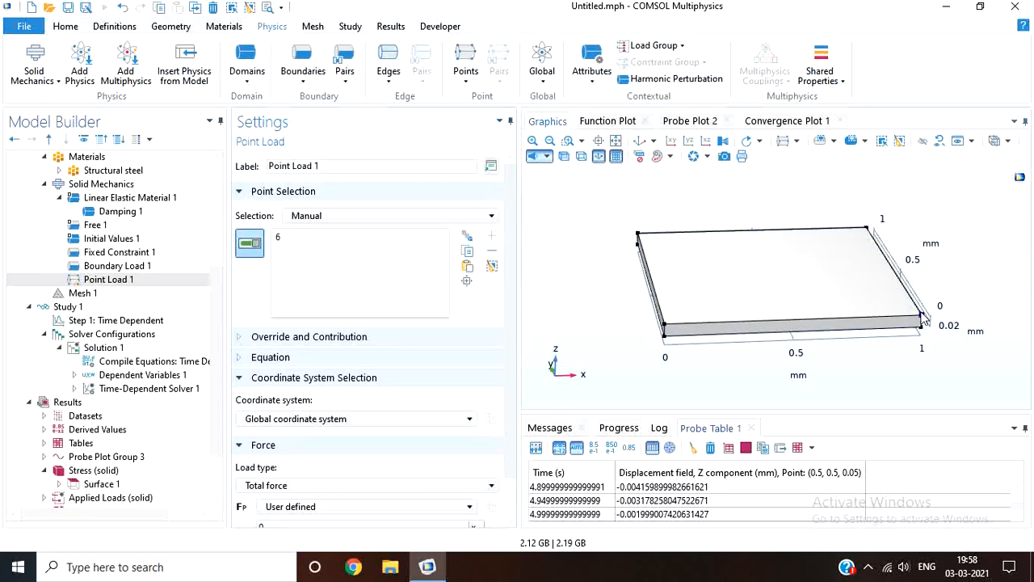
{"action": "left_click", "coordinate": [663, 326]}
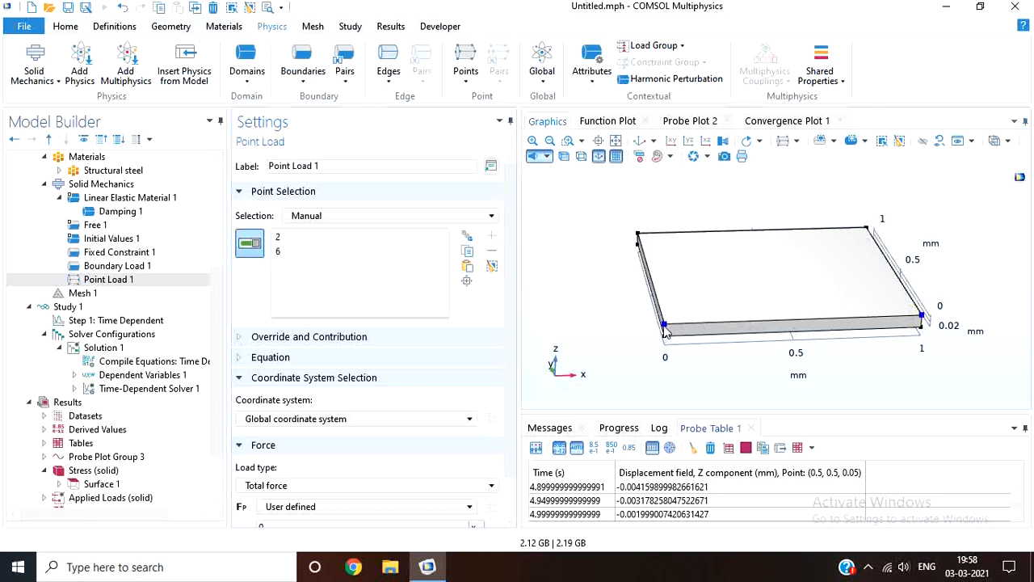
{"action": "left_click", "coordinate": [293, 237]}
{"action": "left_click", "coordinate": [293, 252]}
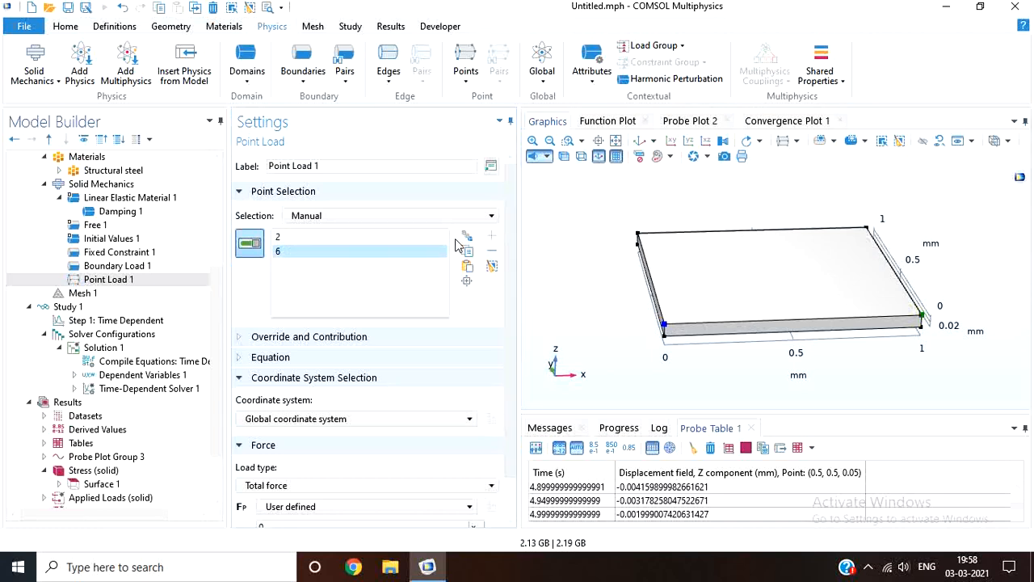
Add an Edge Load on the plate's rear upper, left lower and front upper edges (8, 2 and 5).
{"action": "left_click", "coordinate": [388, 84]}
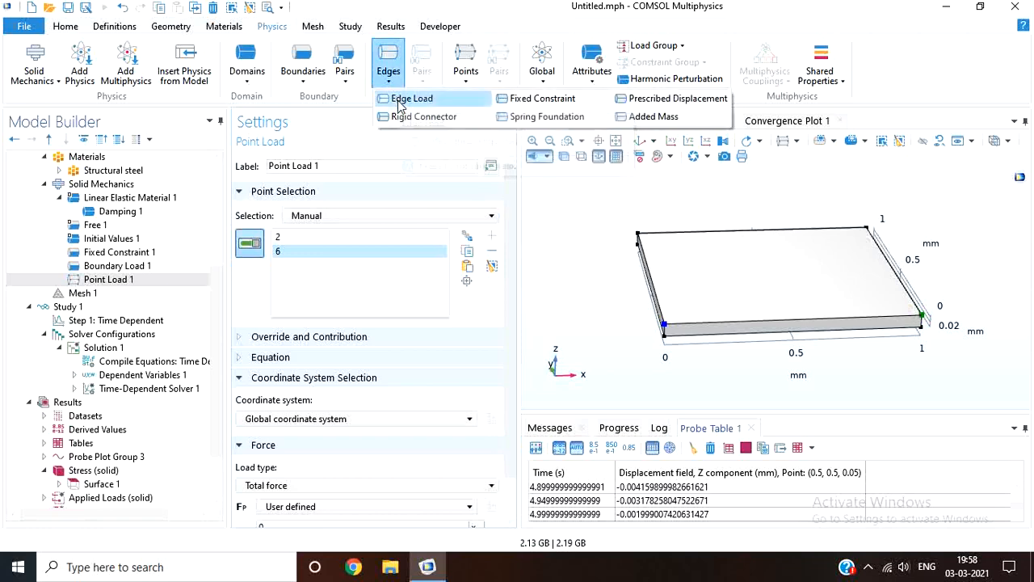
{"action": "left_click", "coordinate": [409, 99]}
{"action": "left_click", "coordinate": [705, 236]}
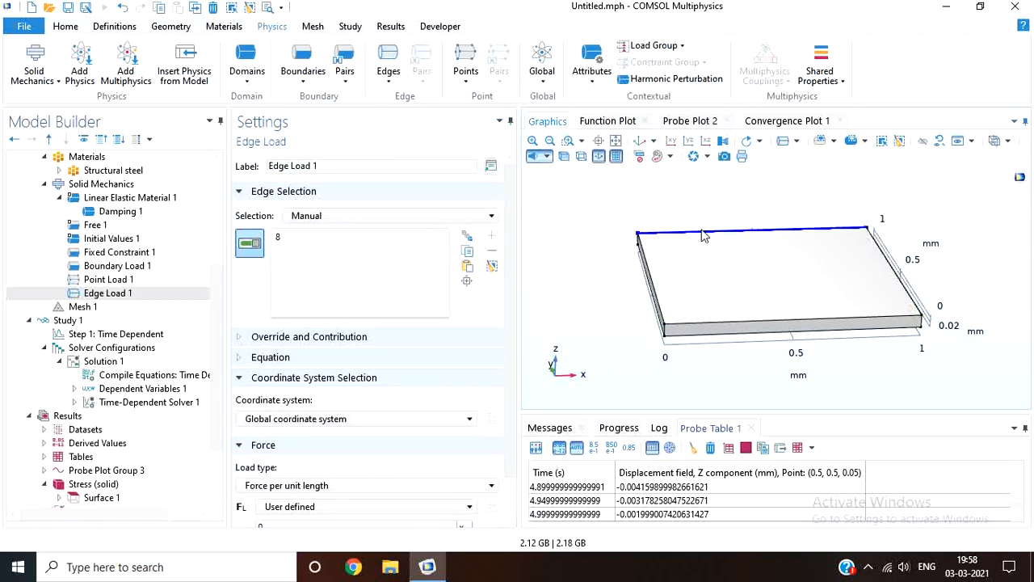
{"action": "left_click", "coordinate": [649, 278]}
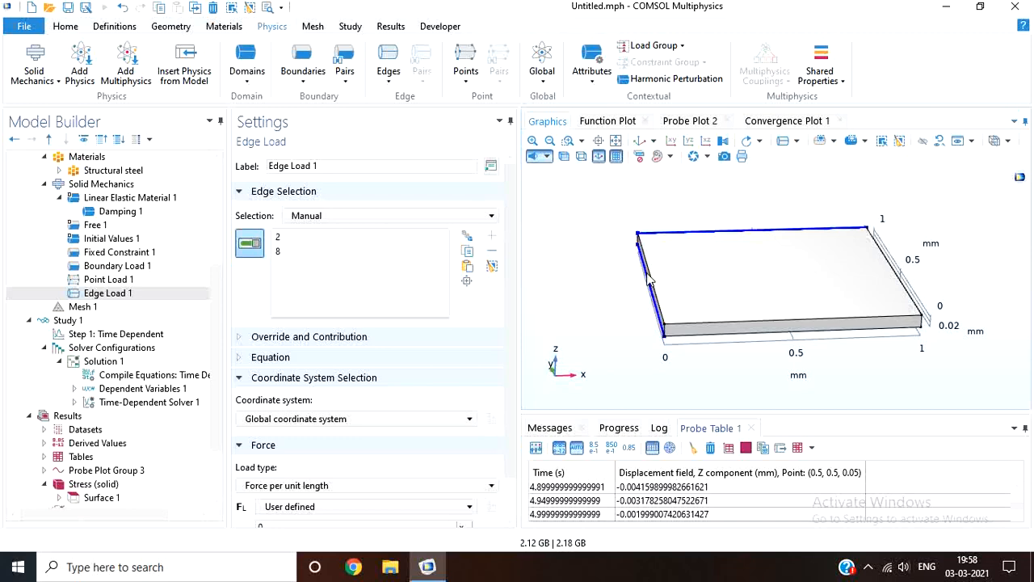
{"action": "left_click", "coordinate": [693, 330]}
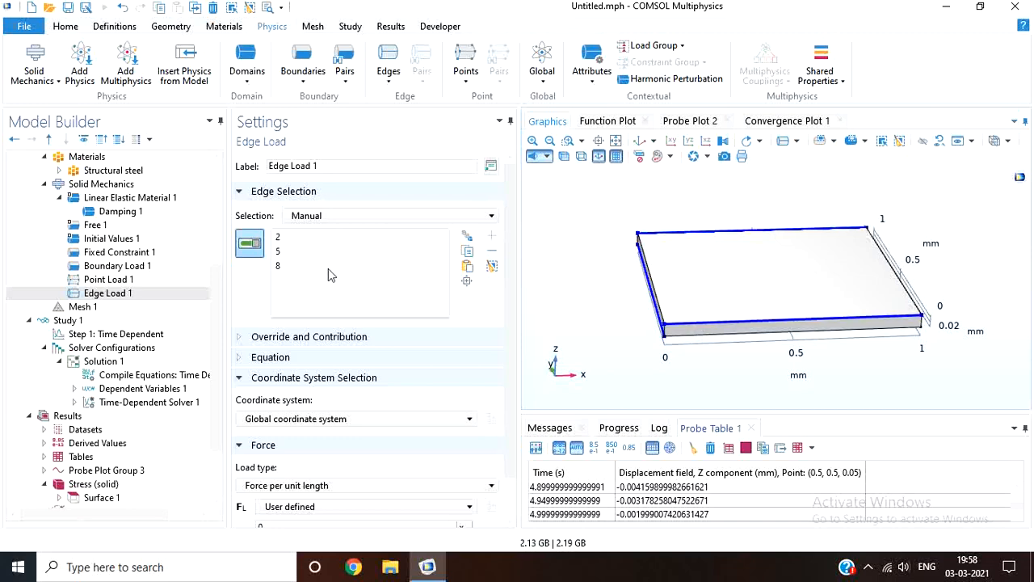
Add a Gravity volume force to the plate, domain 1, and check its acceleration components.
{"action": "left_click", "coordinate": [247, 79]}
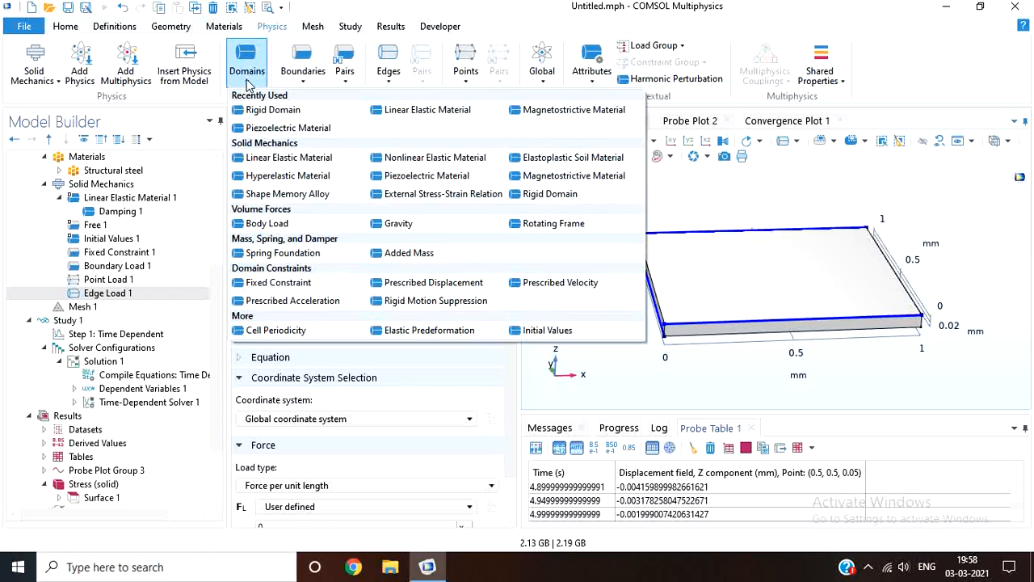
{"action": "left_click", "coordinate": [396, 224]}
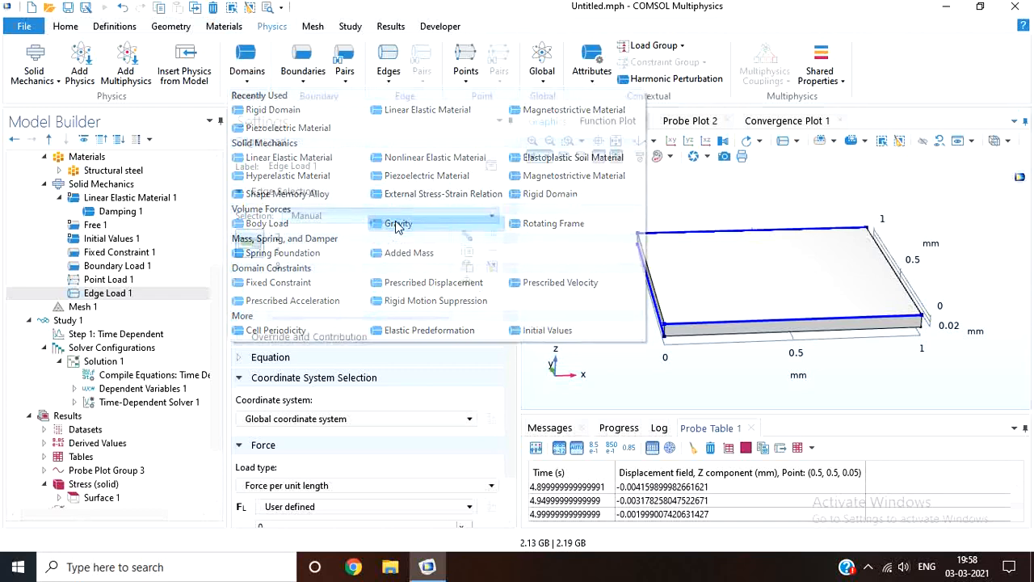
{"action": "left_click", "coordinate": [730, 283]}
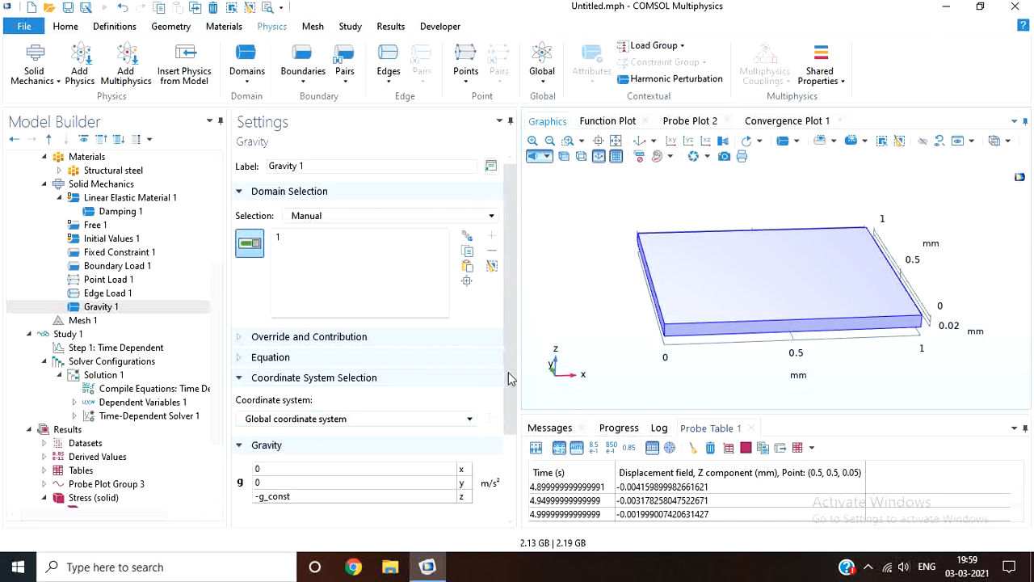
{"action": "scroll", "coordinate": [380, 412], "scroll_direction": "down", "scroll_amount": 2}
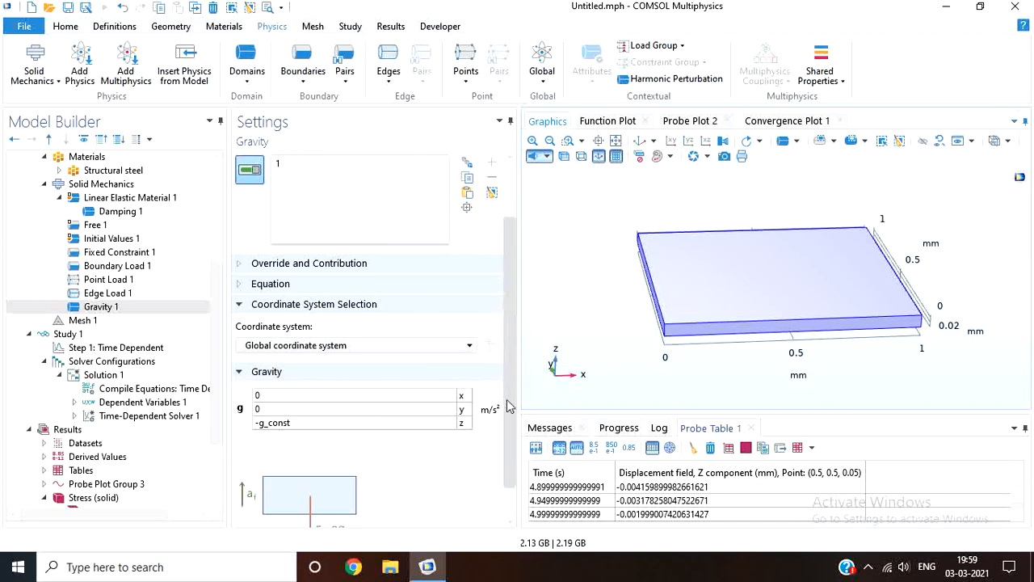
{"action": "scroll", "coordinate": [510, 475], "scroll_direction": "down", "scroll_amount": 1}
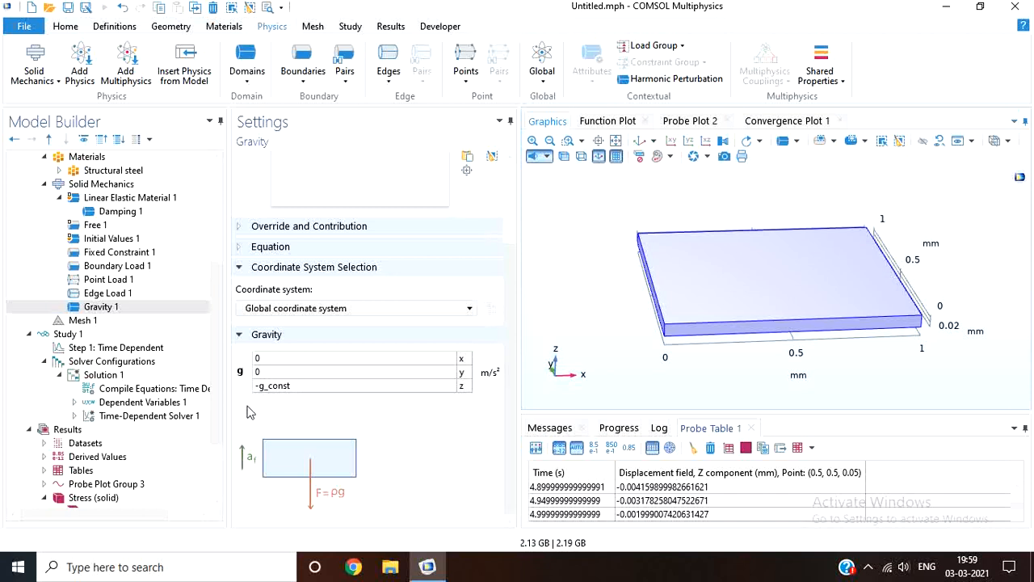
{"action": "left_click", "coordinate": [90, 335]}
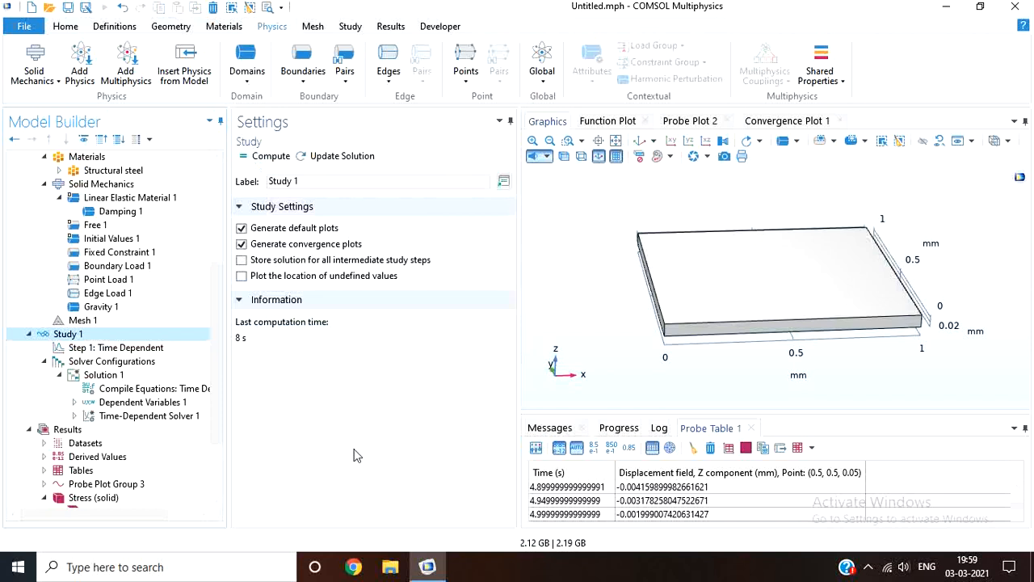
{"action": "left_click", "coordinate": [870, 569]}
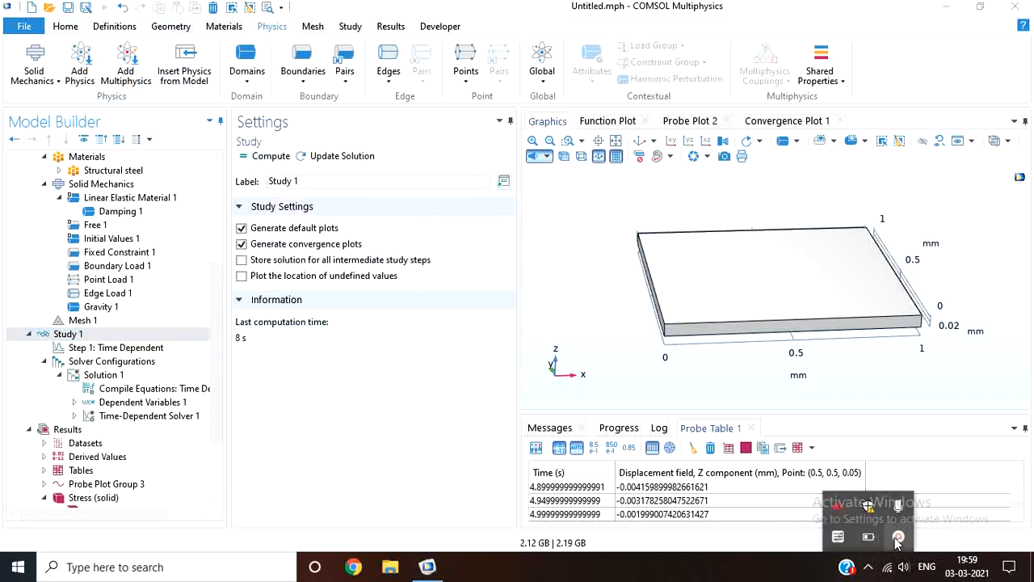